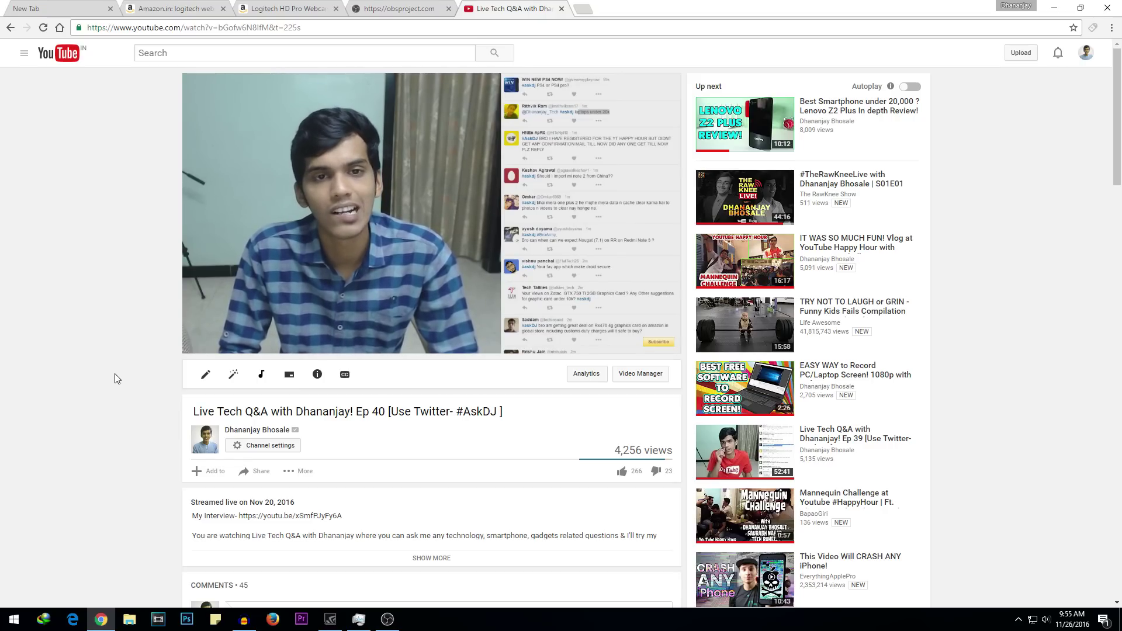
# Pause the Live Tech Q&A video and switch to the Amazon.in 'logitech webcam' search results.
pyautogui.click(202, 342)
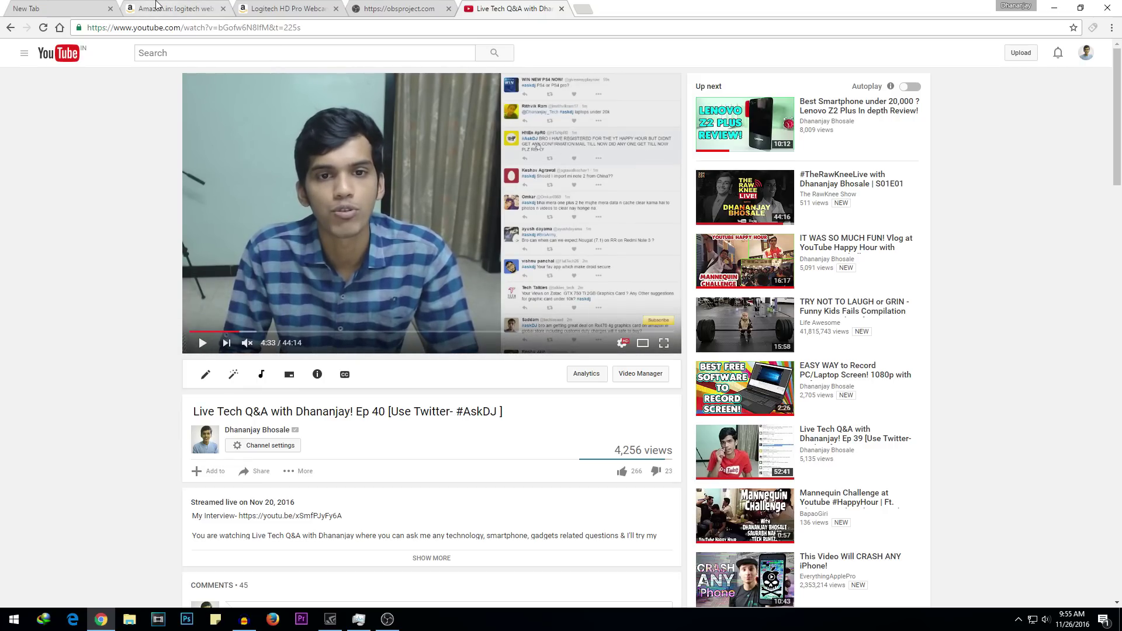
pyautogui.click(167, 6)
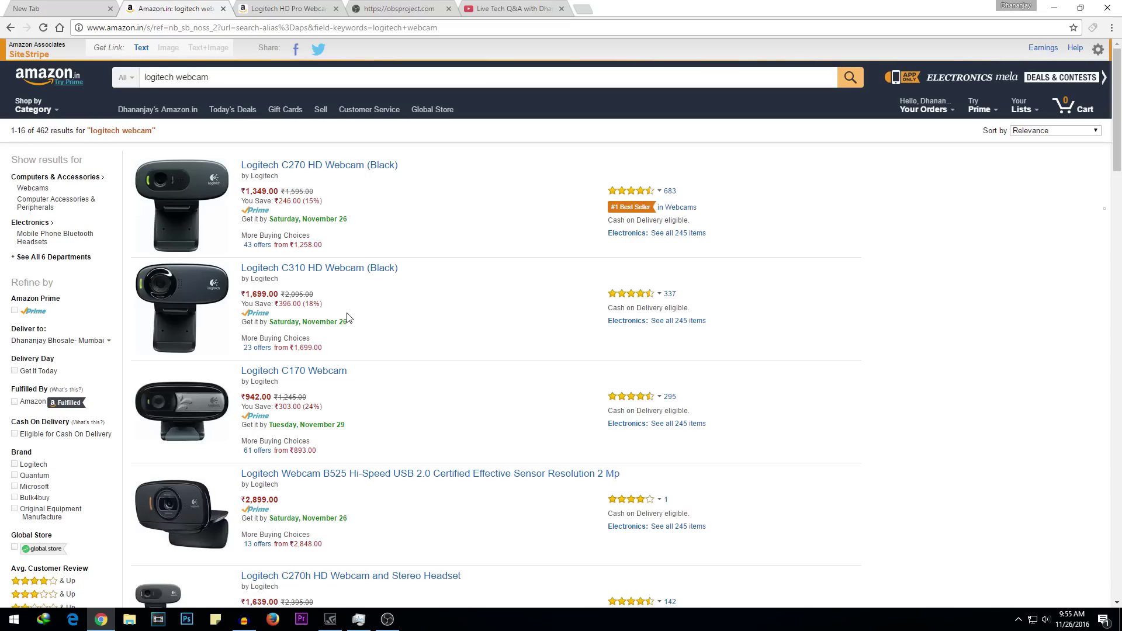
pyautogui.scroll(-8, 347, 317)
pyautogui.hotkey('ctrl', 'Tab')
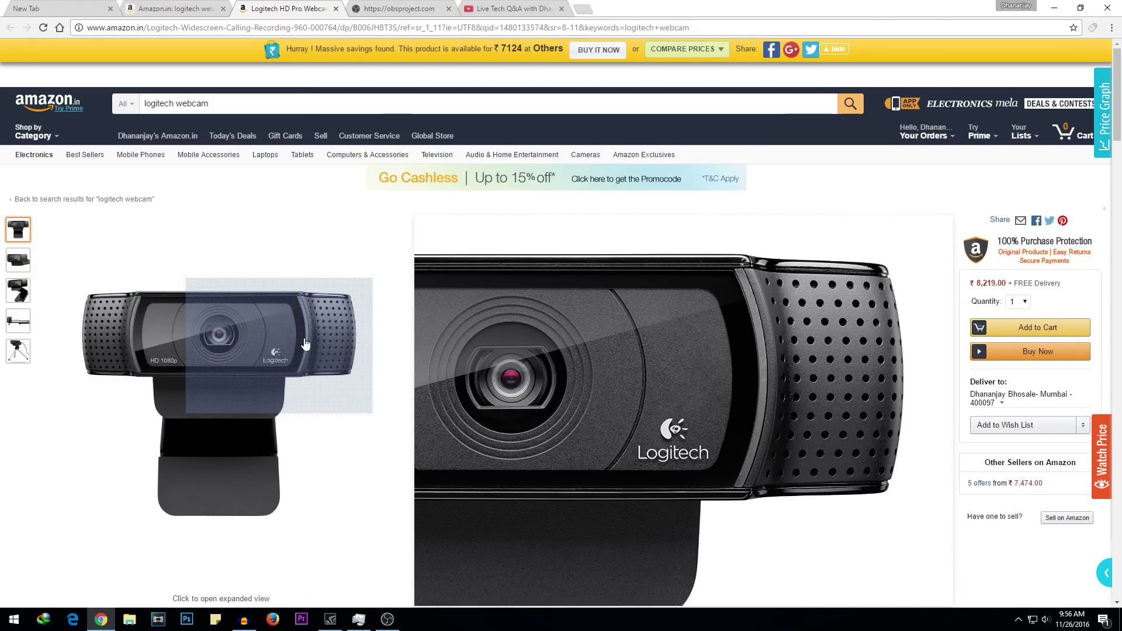
pyautogui.hotkey('ctrl', 'shift', 'Tab')
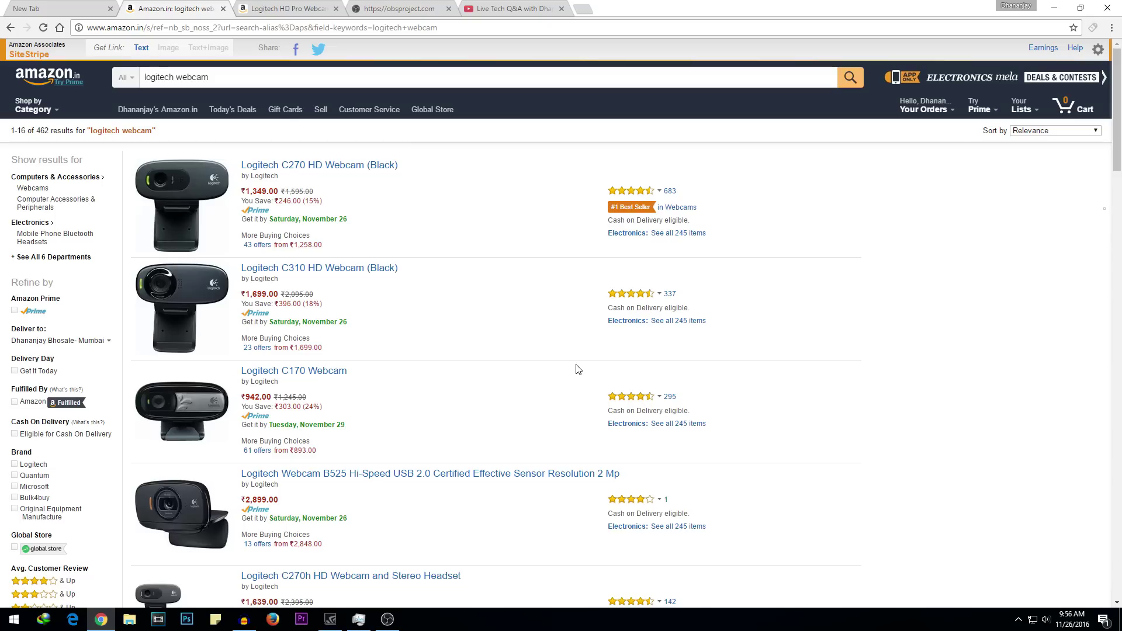
pyautogui.scroll(-5, 573, 369)
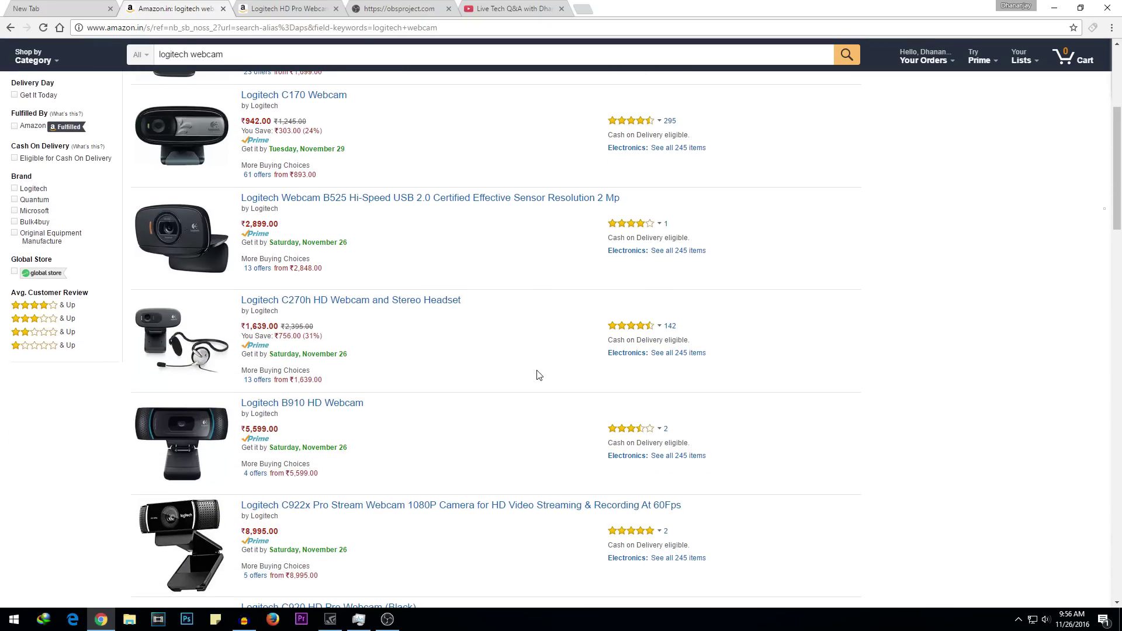
pyautogui.scroll(5, 538, 375)
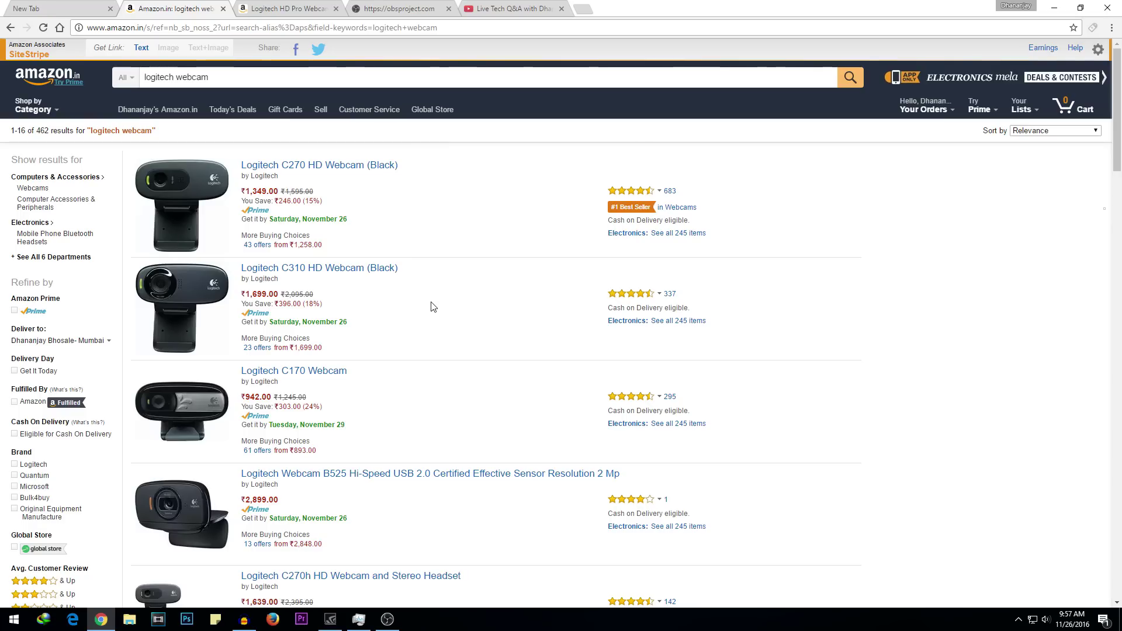
# Minimize Chrome, delete the leftover ASDD source in OBS Studio, then bring Chrome back.
pyautogui.click(397, 8)
pyautogui.scroll(-2, 56, 243)
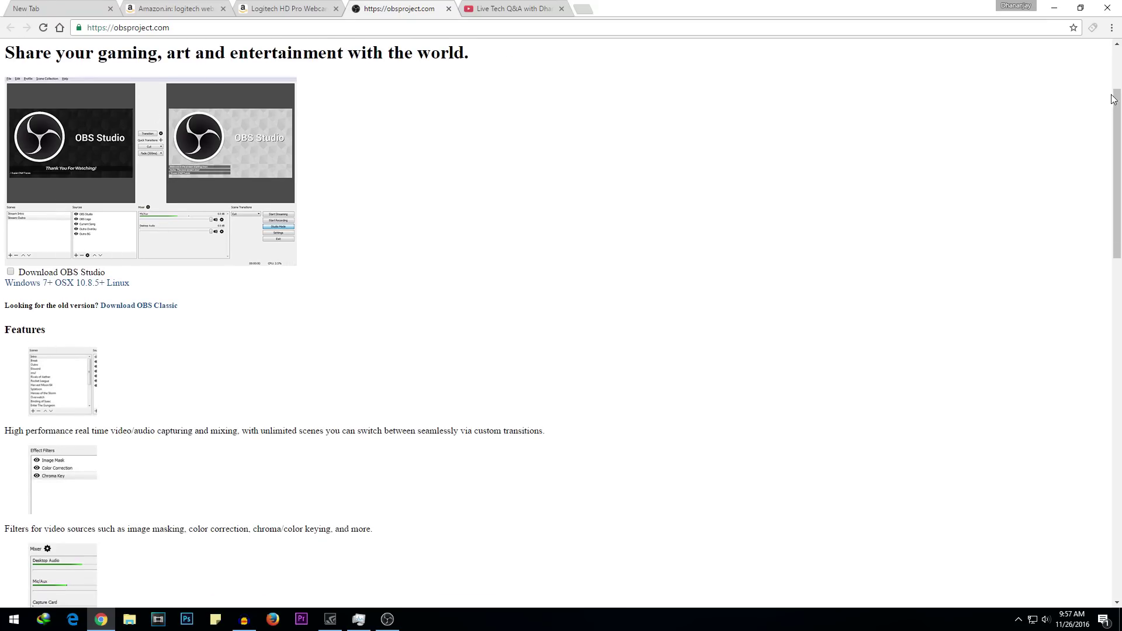
pyautogui.click(1048, 4)
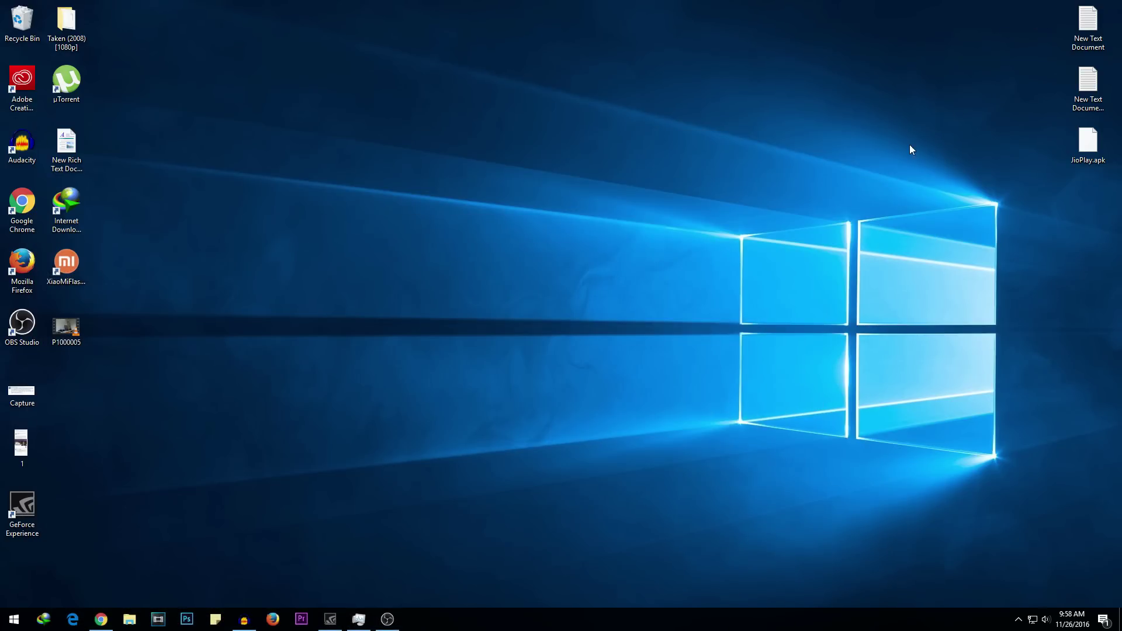
pyautogui.click(387, 618)
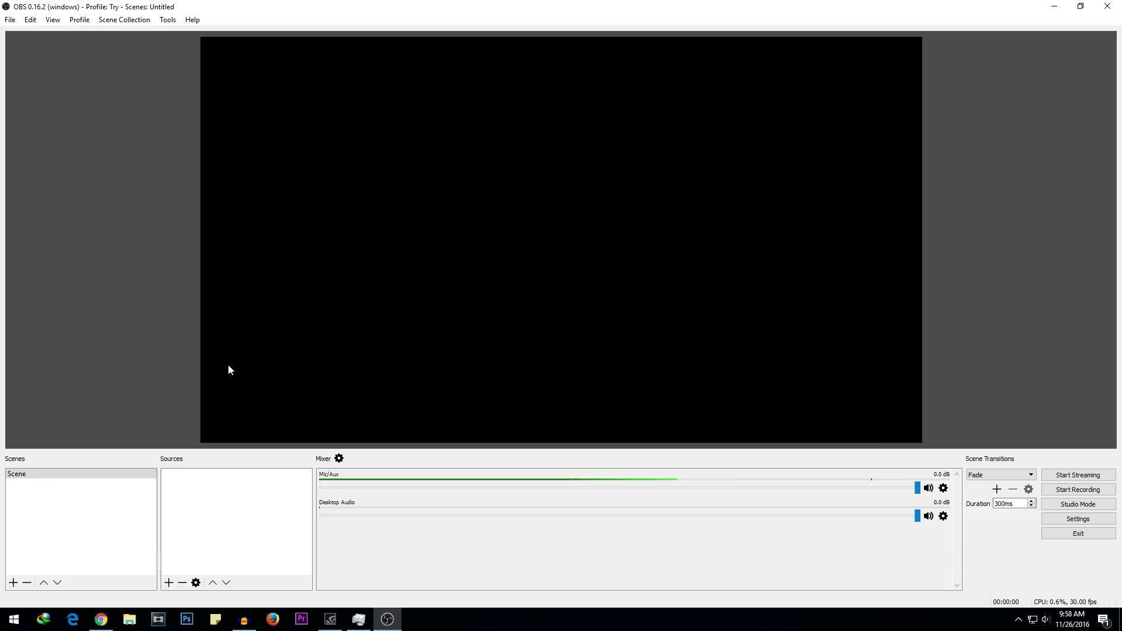
pyautogui.press('Delete')
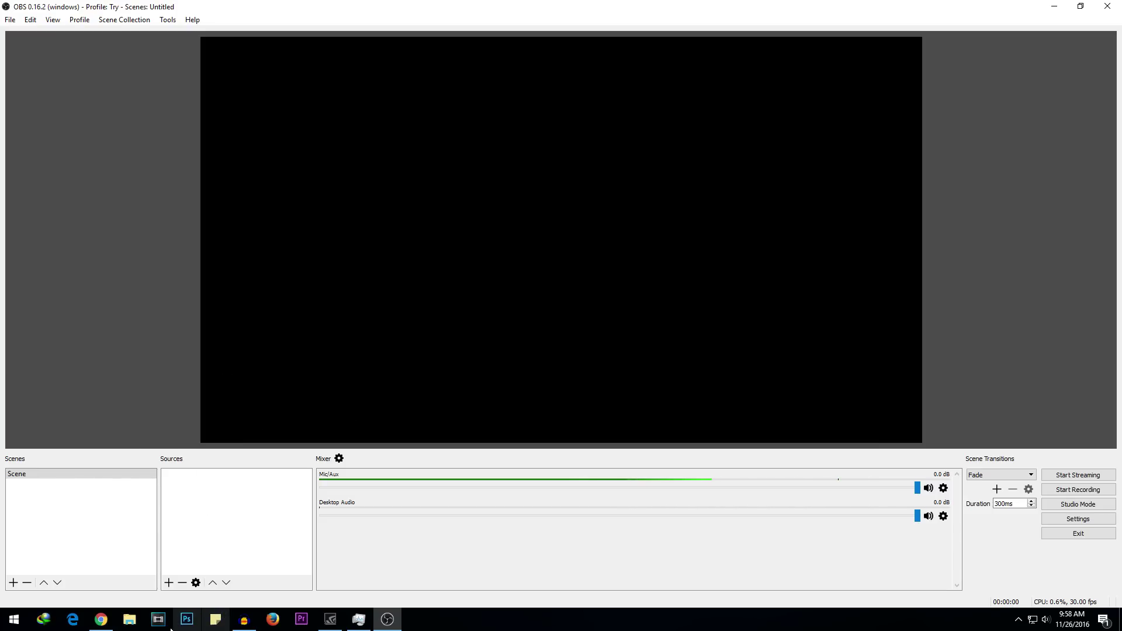
pyautogui.moveTo(101, 620)
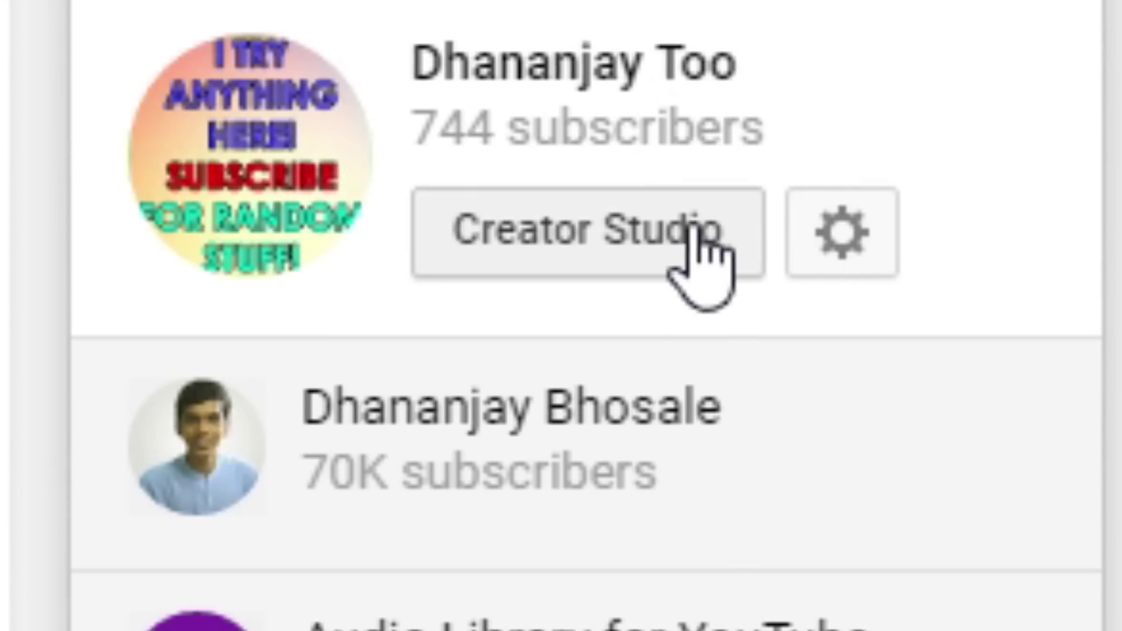
# Go to the channel's Creator Studio and show the Live Streaming Events list.
pyautogui.click(691, 226)
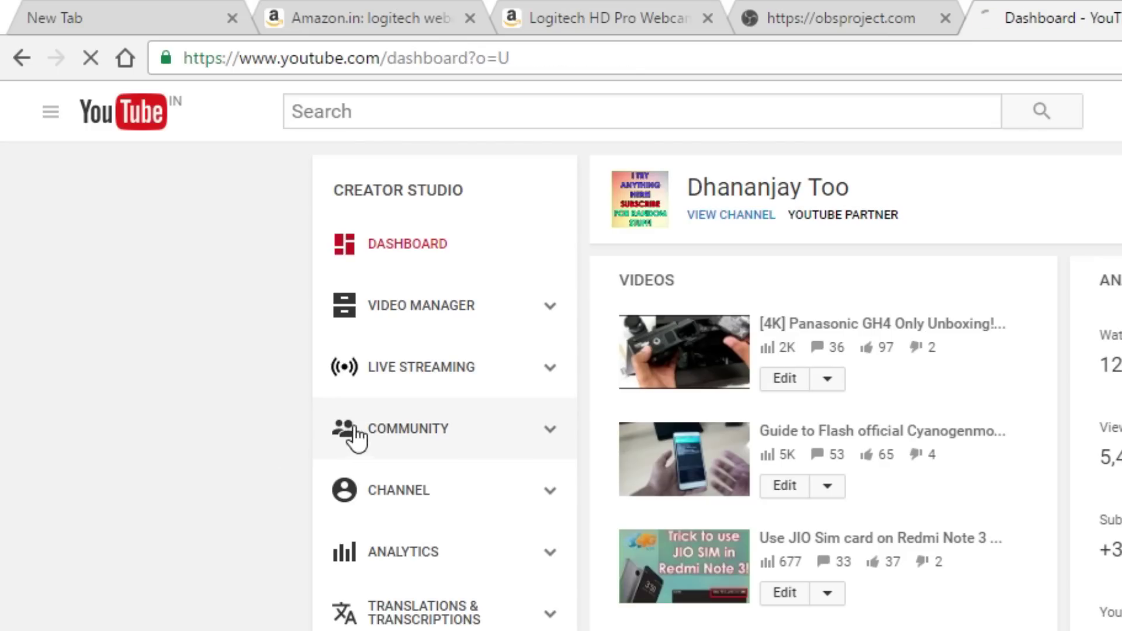
pyautogui.click(410, 373)
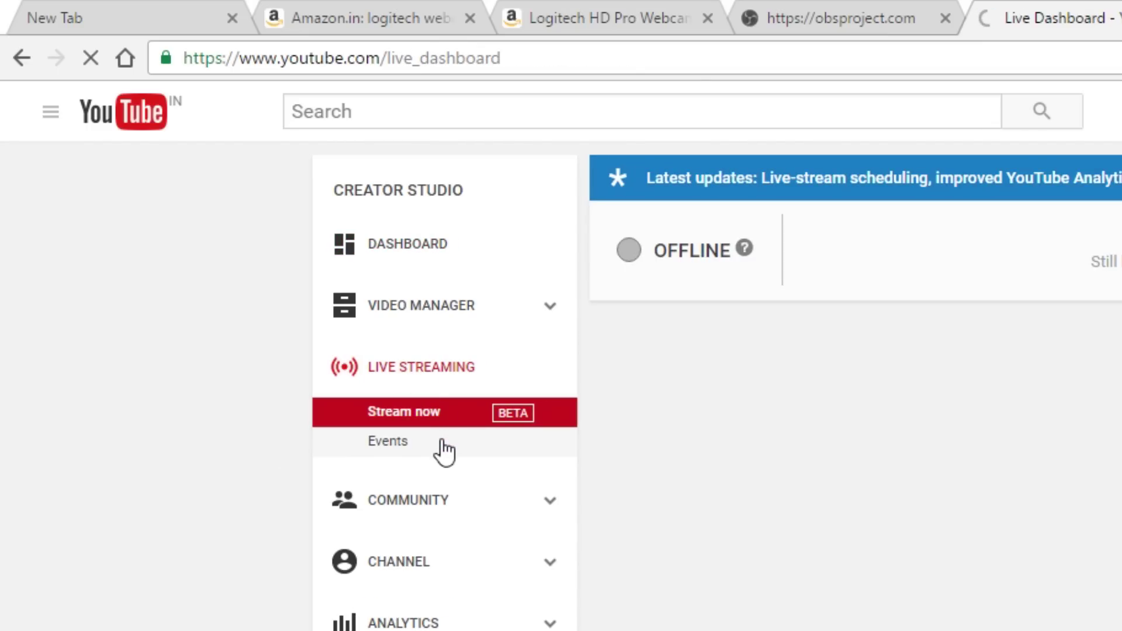
pyautogui.click(442, 445)
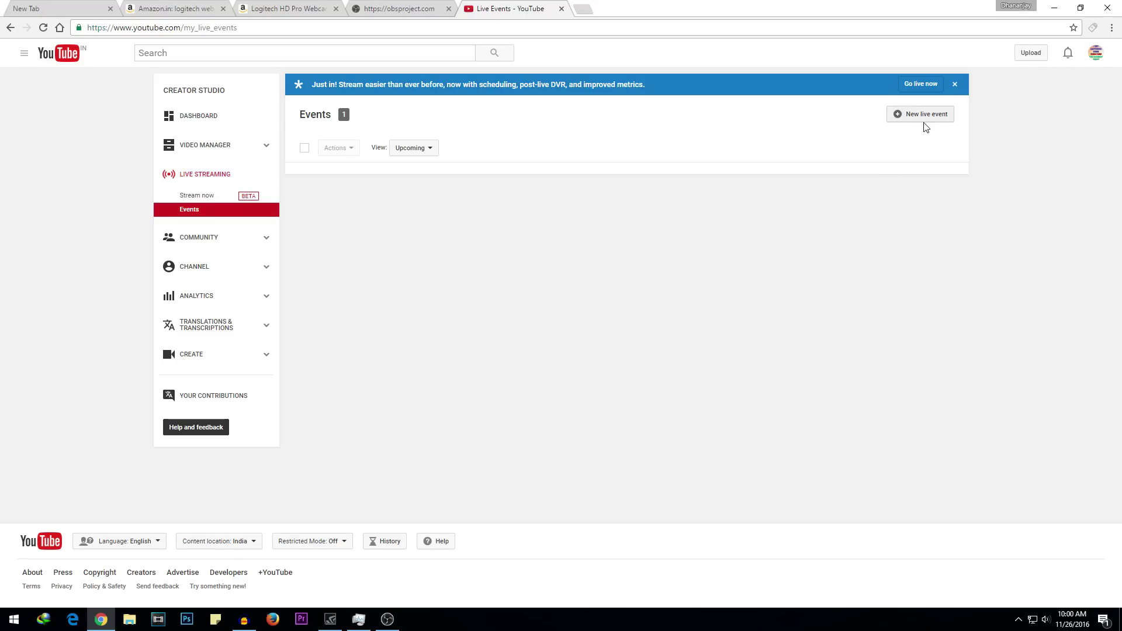
# Start a new live event titled 'Try', scheduled today at 11:00 AM.
pyautogui.click(923, 117)
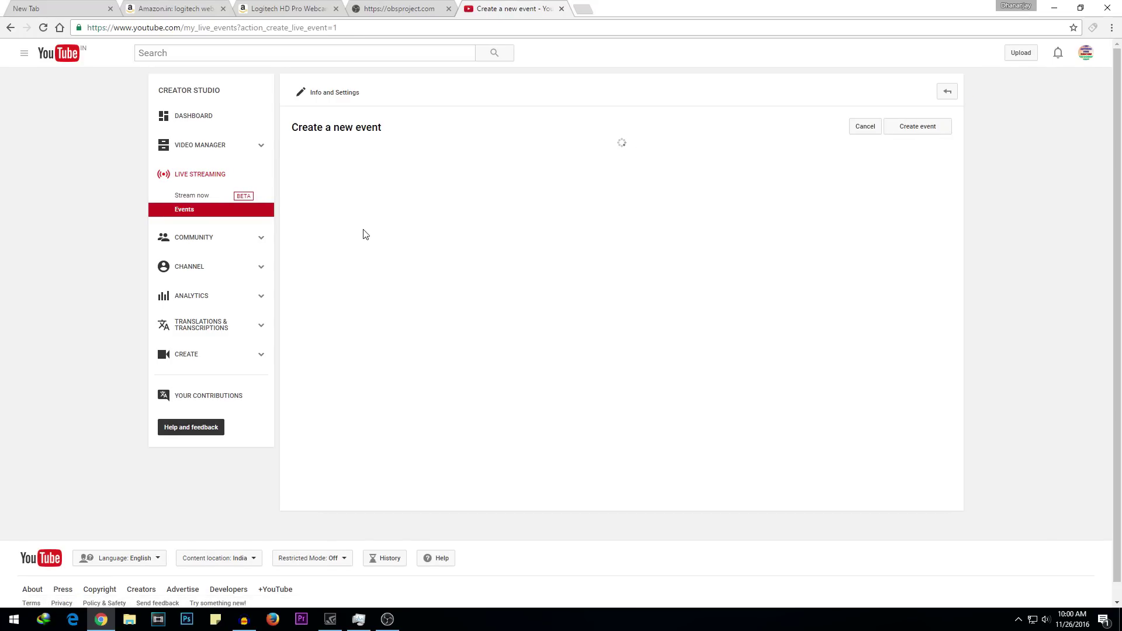
pyautogui.click(356, 192)
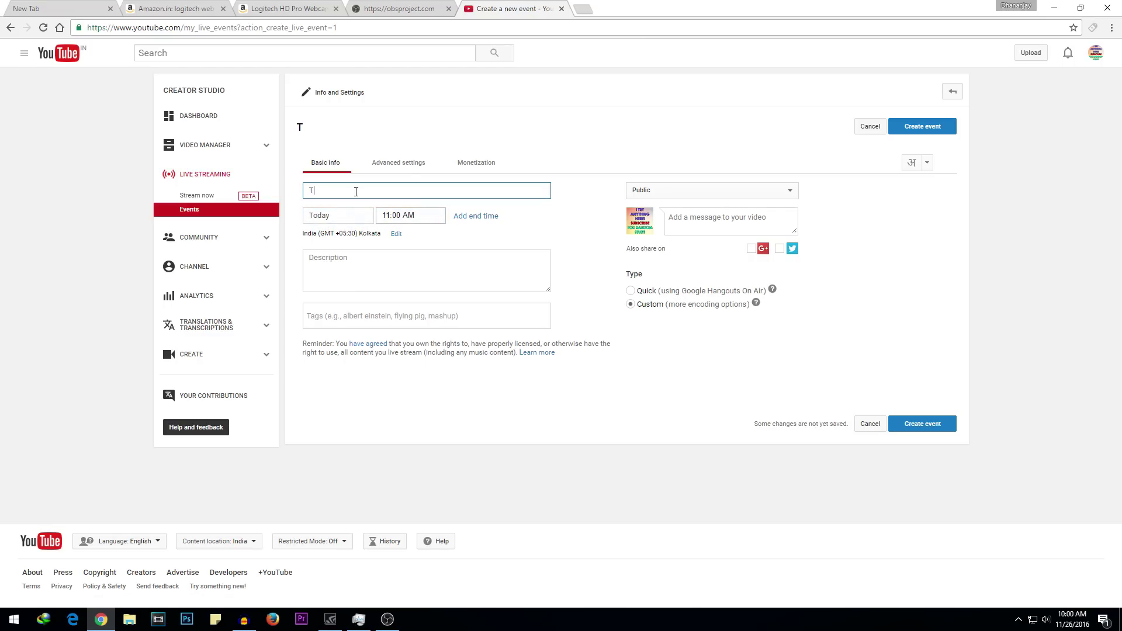
pyautogui.click(393, 216)
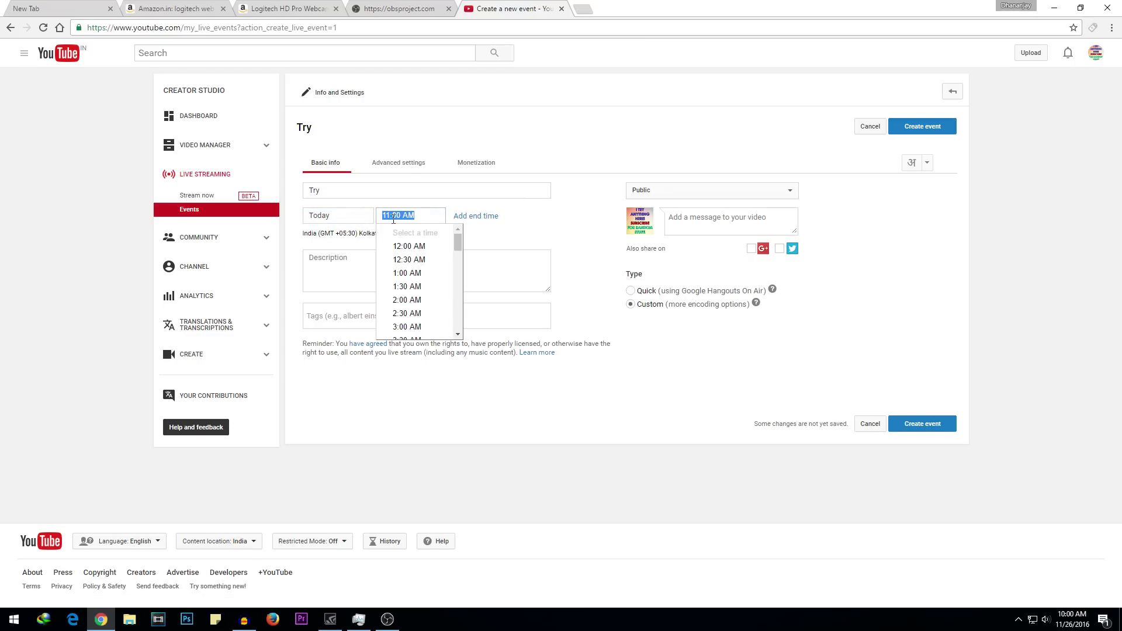
pyautogui.click(536, 226)
pyautogui.click(446, 275)
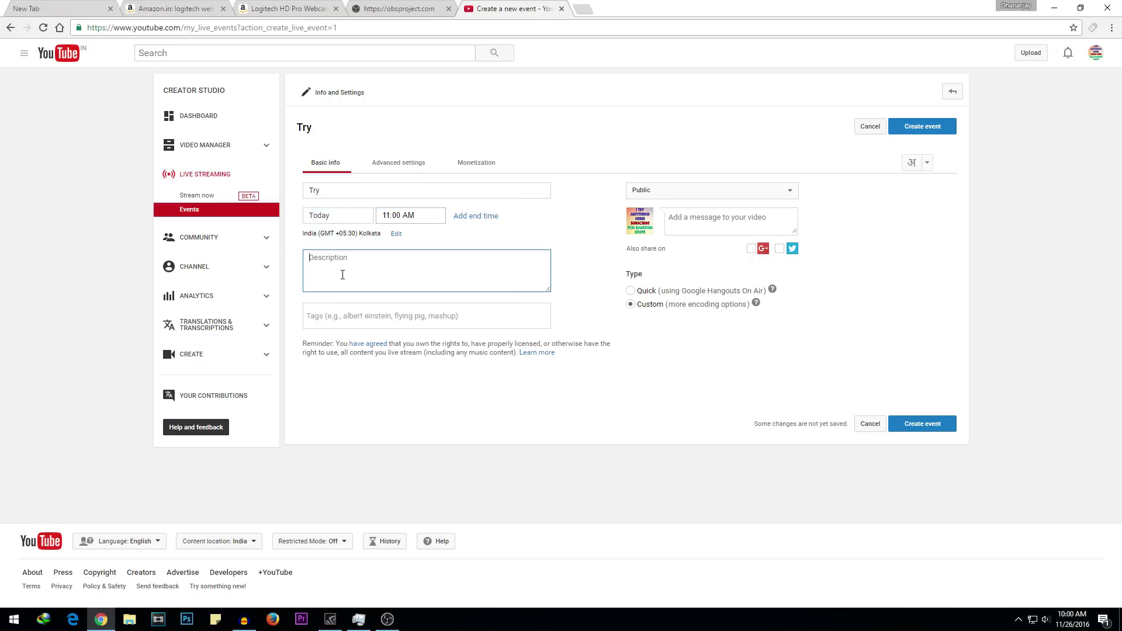
pyautogui.click(336, 316)
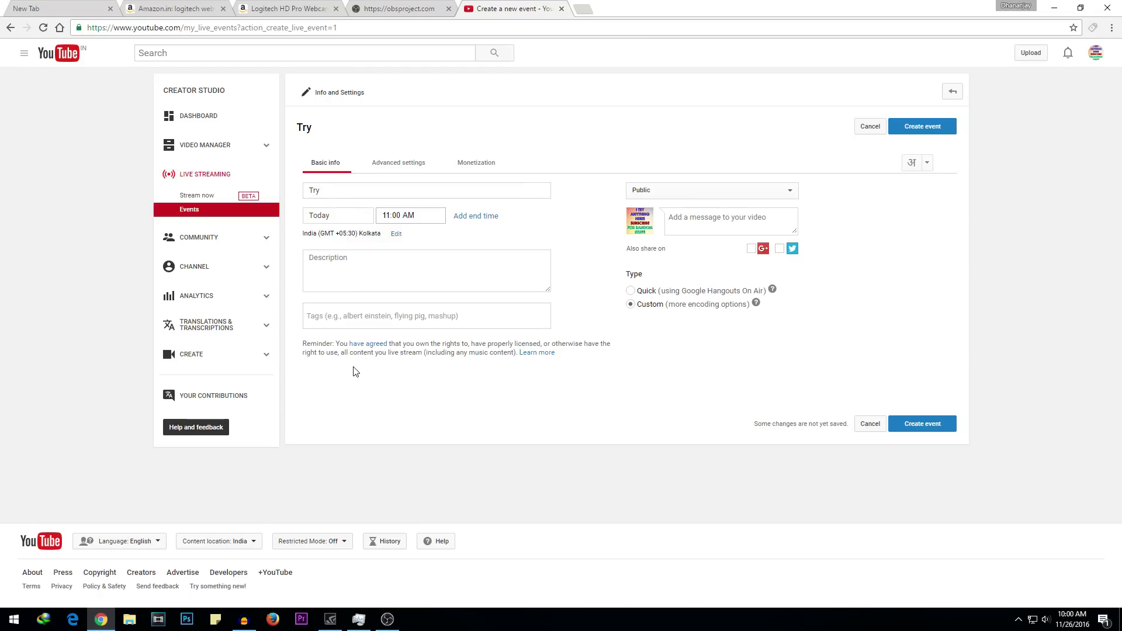
# Review the Advanced settings and Monetization tabs, then create the event.
pyautogui.click(395, 169)
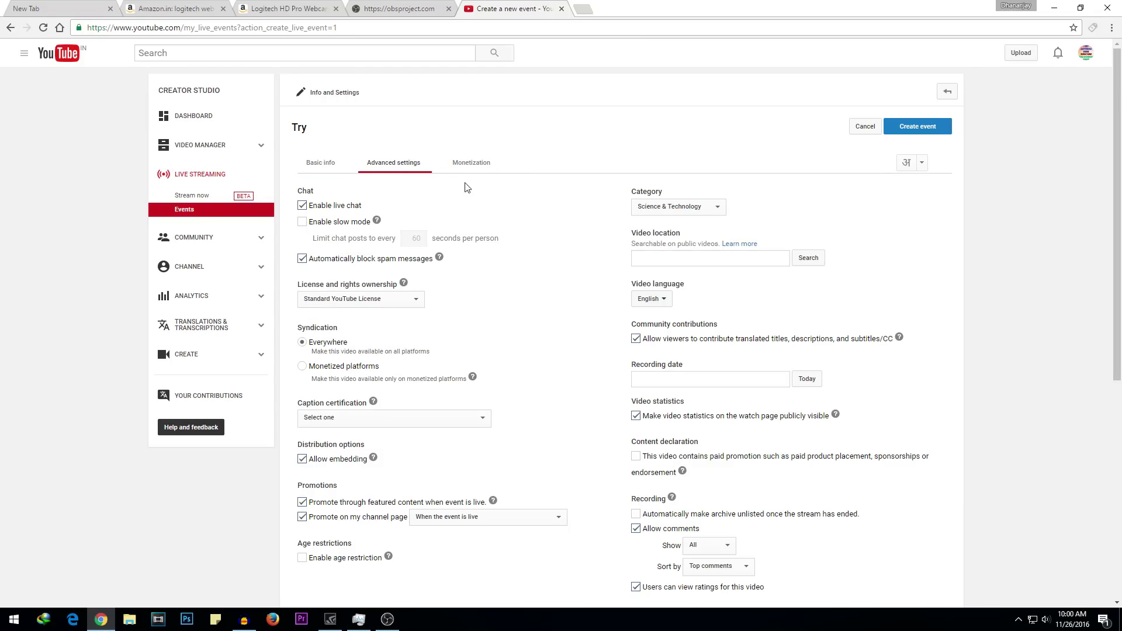
pyautogui.click(471, 168)
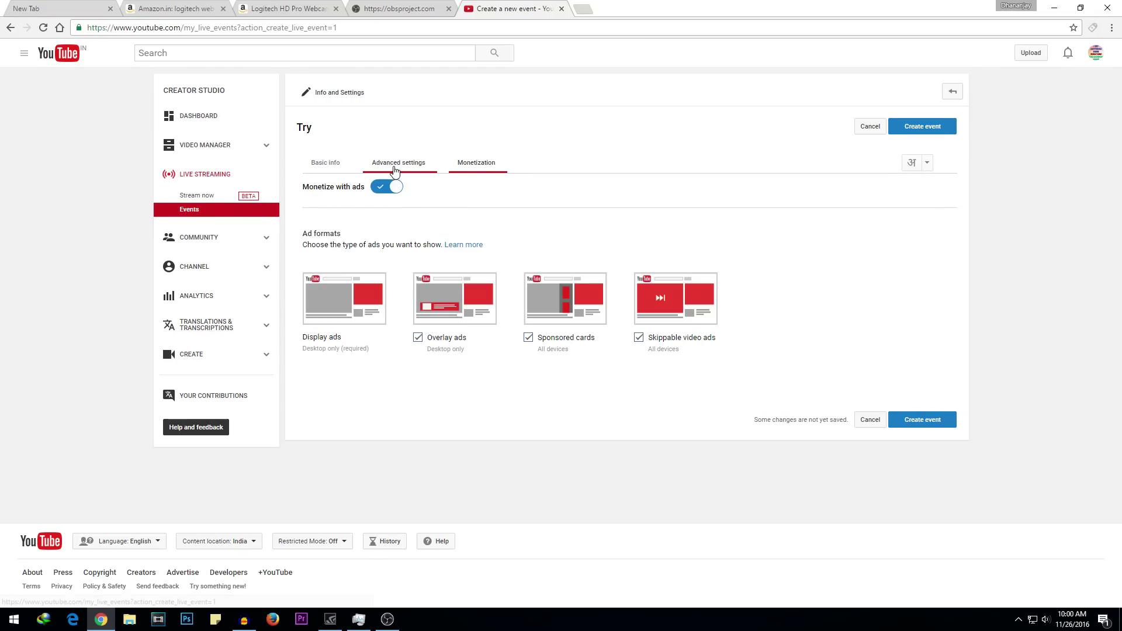
pyautogui.click(426, 171)
pyautogui.click(920, 134)
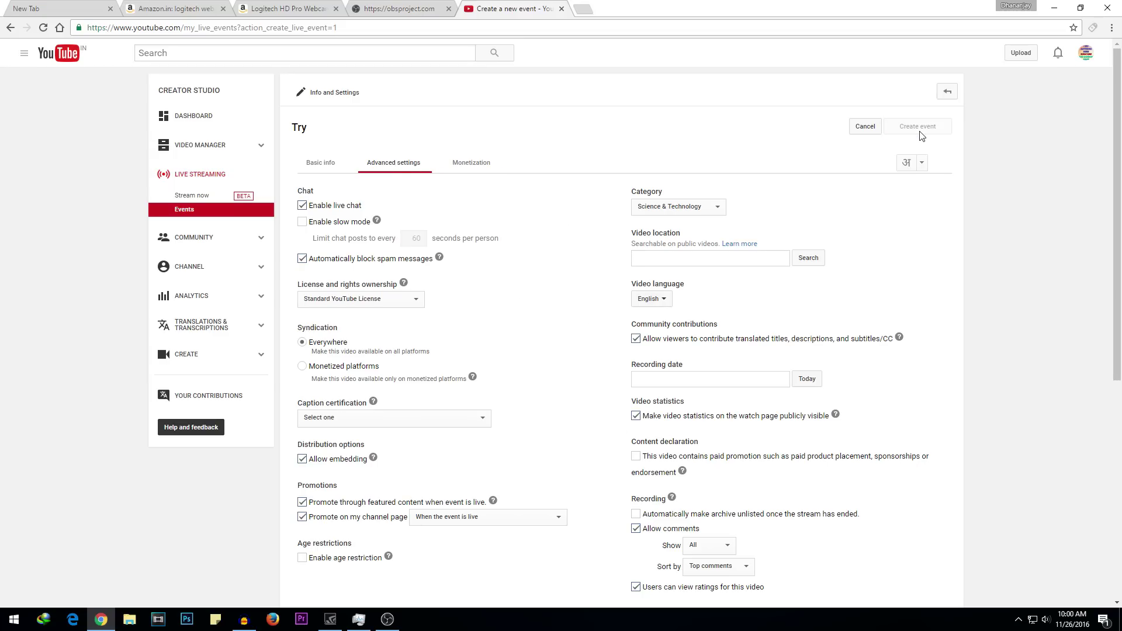
pyautogui.scroll(-5, 417, 290)
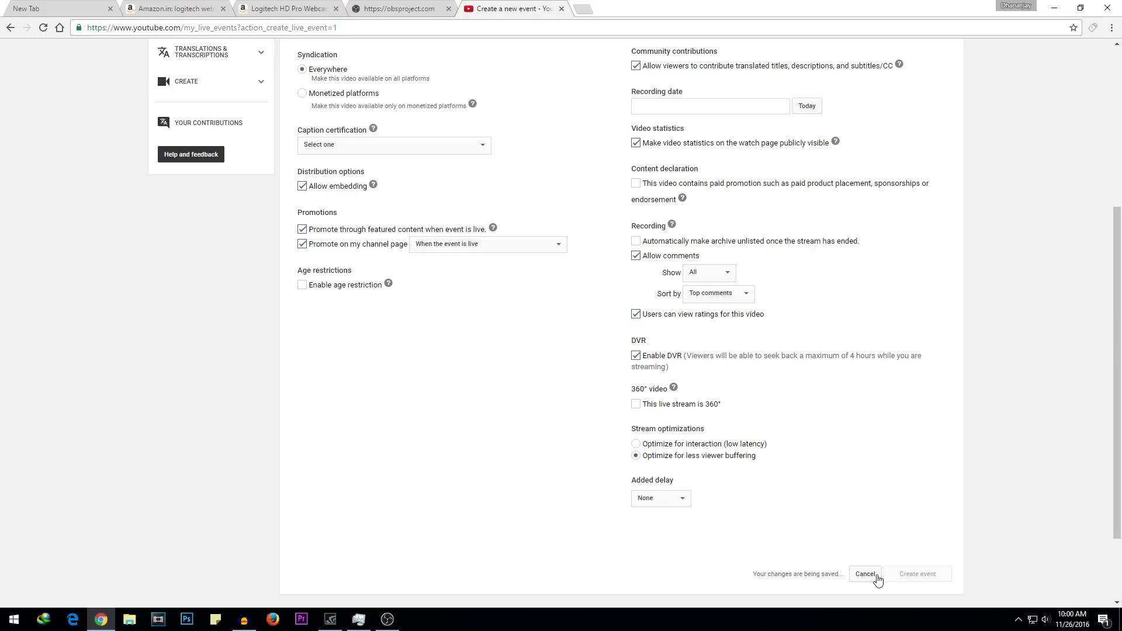
pyautogui.moveTo(756, 572); pyautogui.dragTo(838, 570)
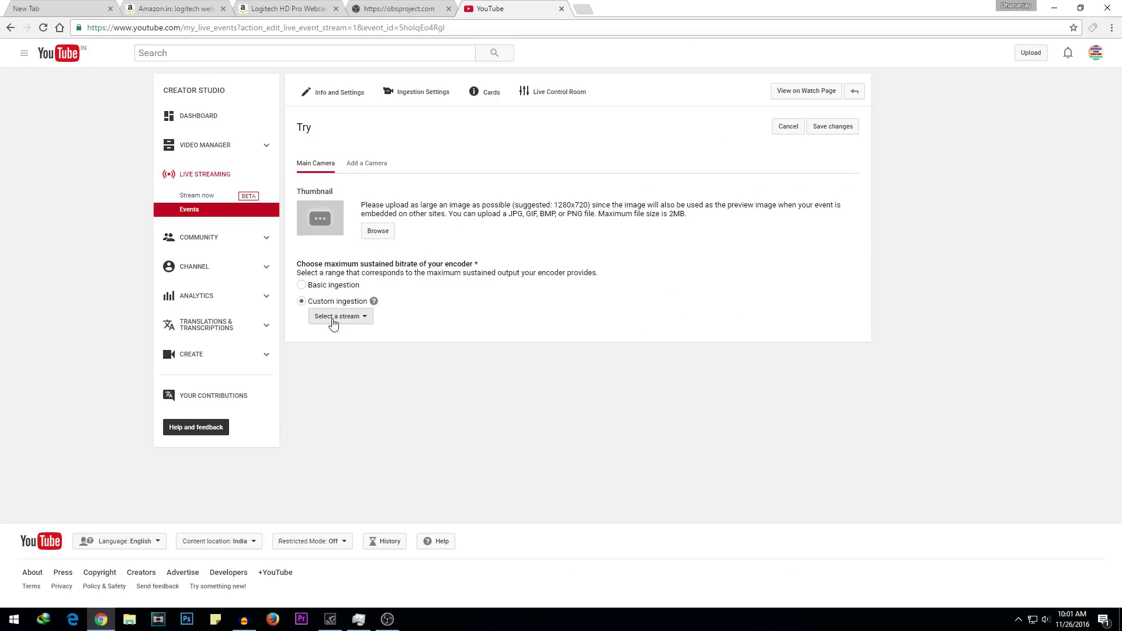
# Set up a new stream named 720p with 1500 Kbps - 4000 Kbps (720p) bitrate and 60fps off.
pyautogui.click(333, 318)
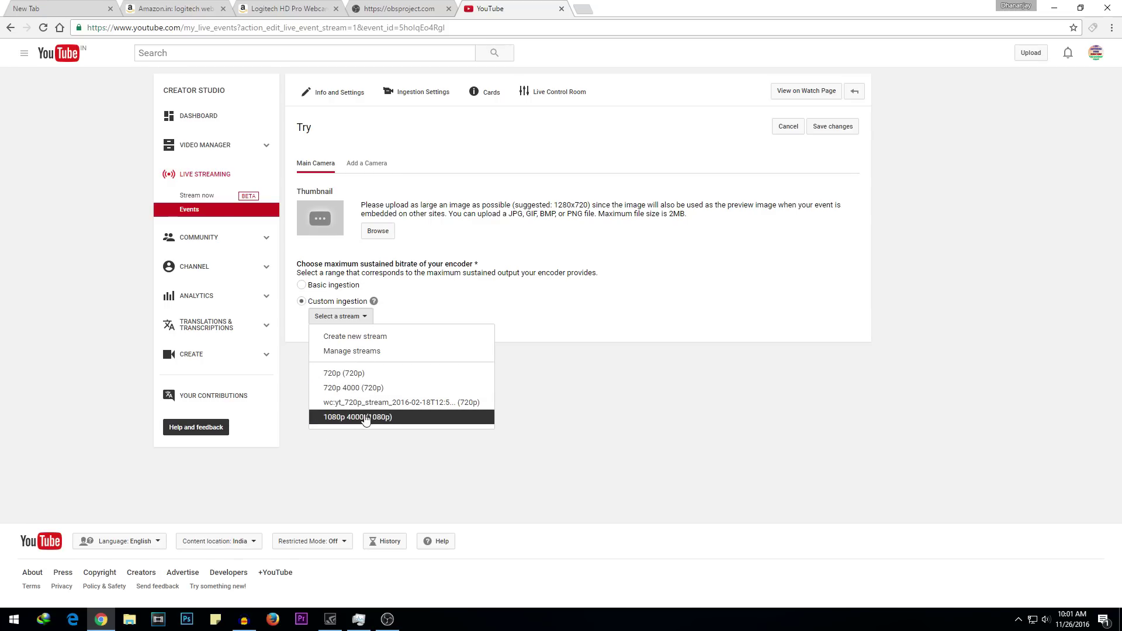
pyautogui.click(351, 337)
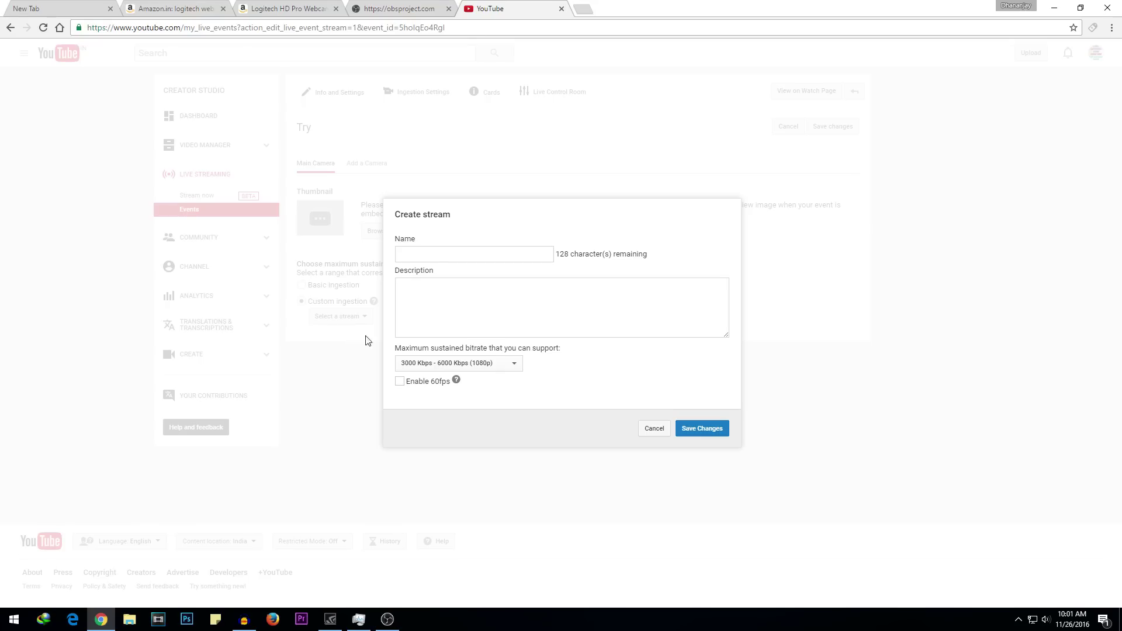
pyautogui.click(427, 249)
pyautogui.click(453, 320)
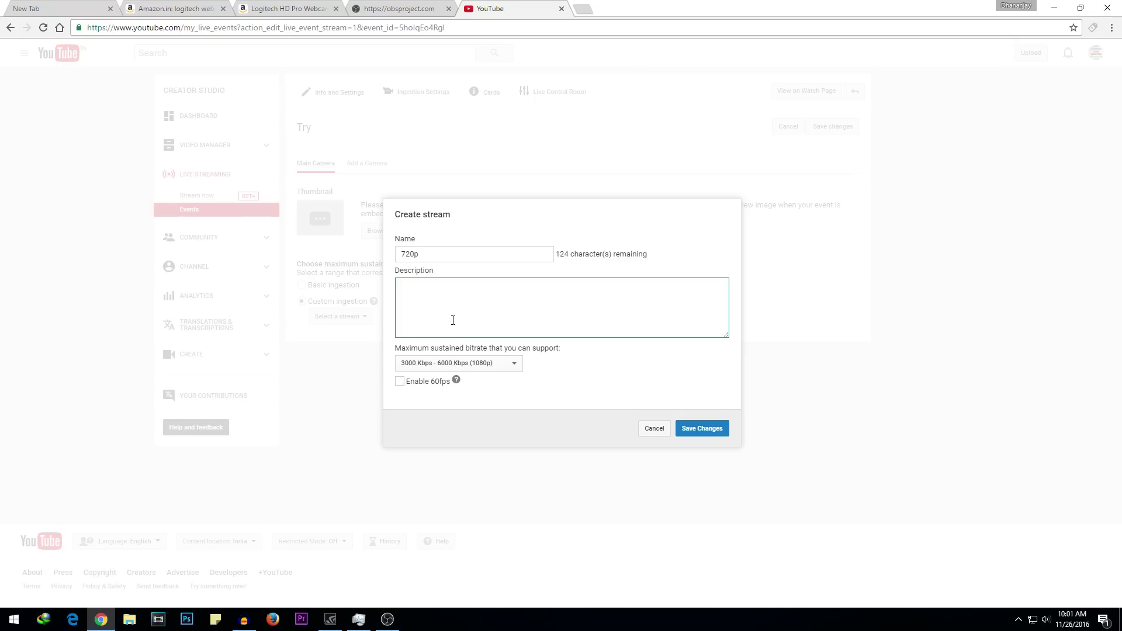
pyautogui.click(516, 365)
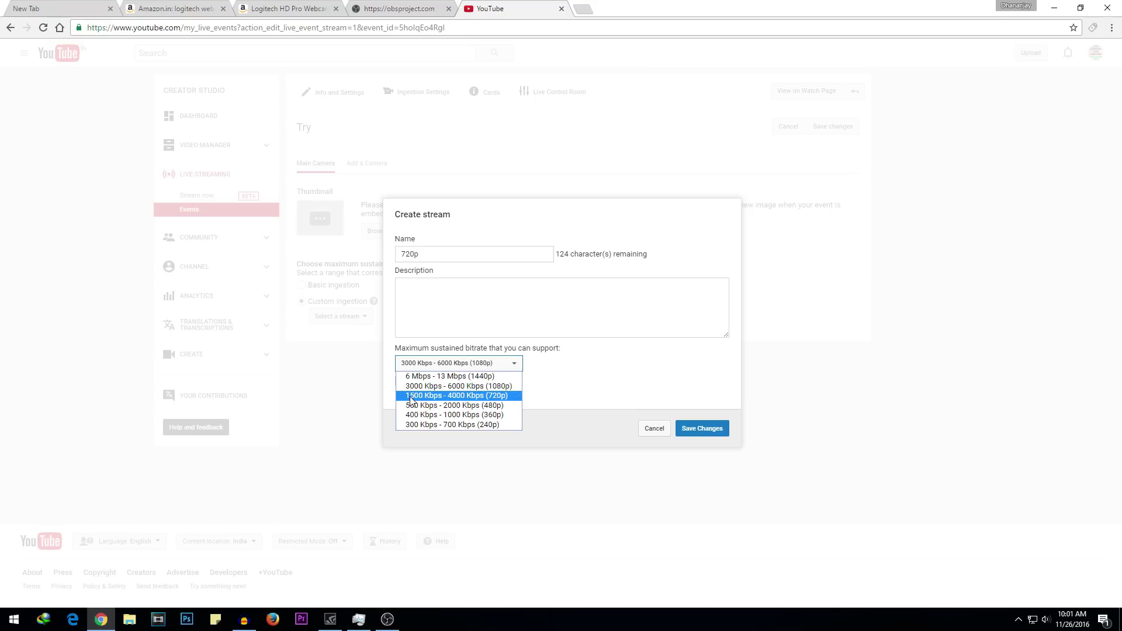
pyautogui.click(478, 395)
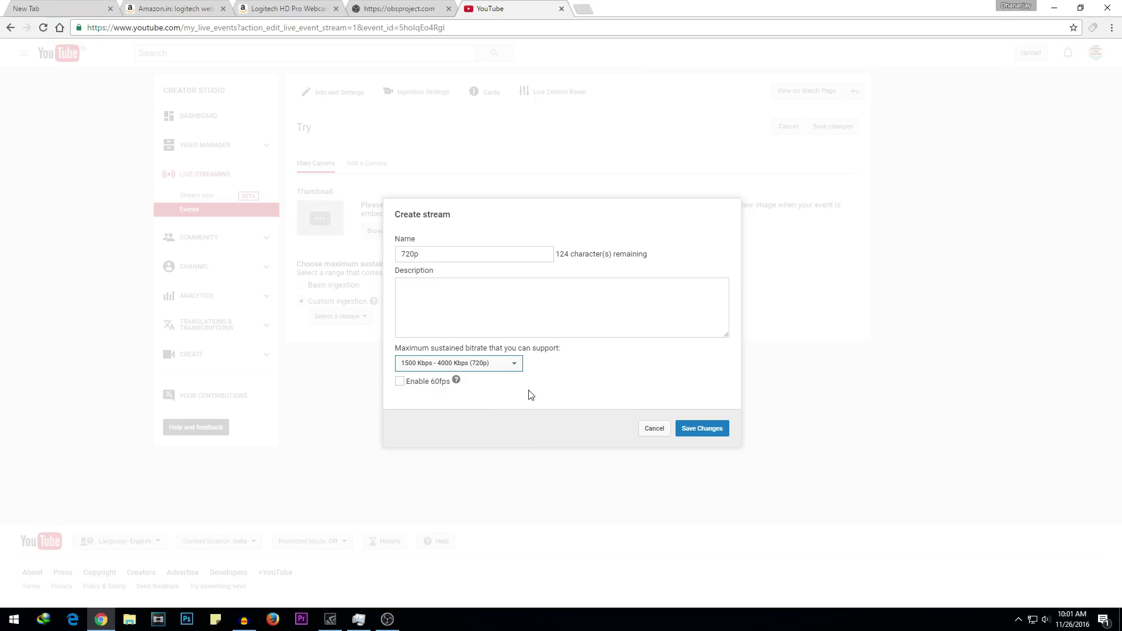
pyautogui.click(400, 383)
# Create the 720p stream and copy its Stream Name for the encoder.
pyautogui.press('Return')
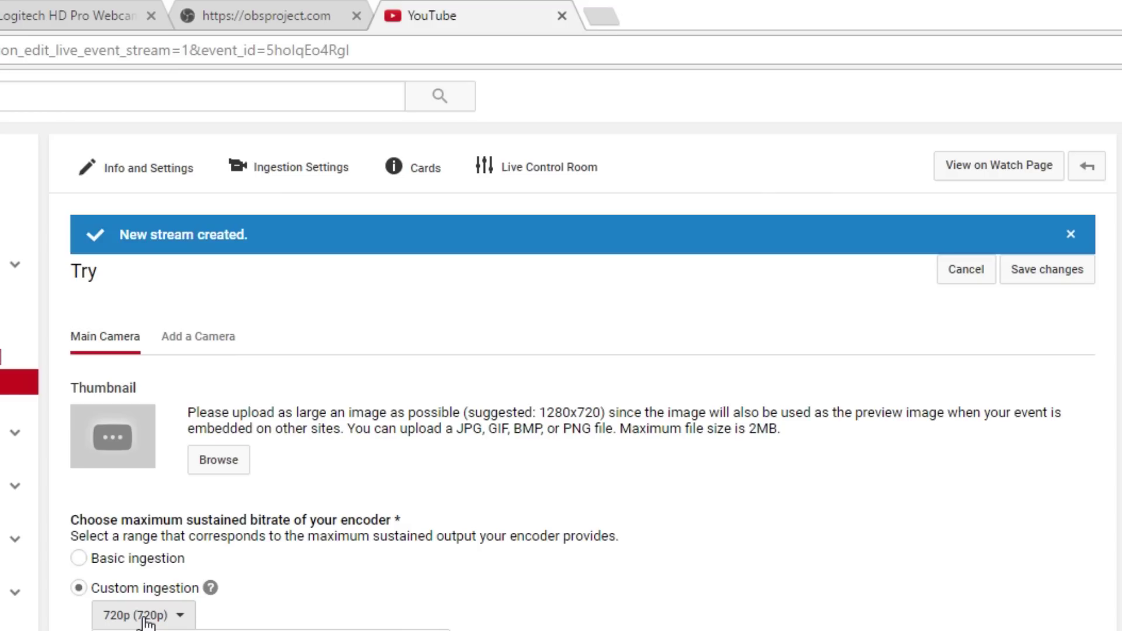
pyautogui.scroll(-4, 146, 624)
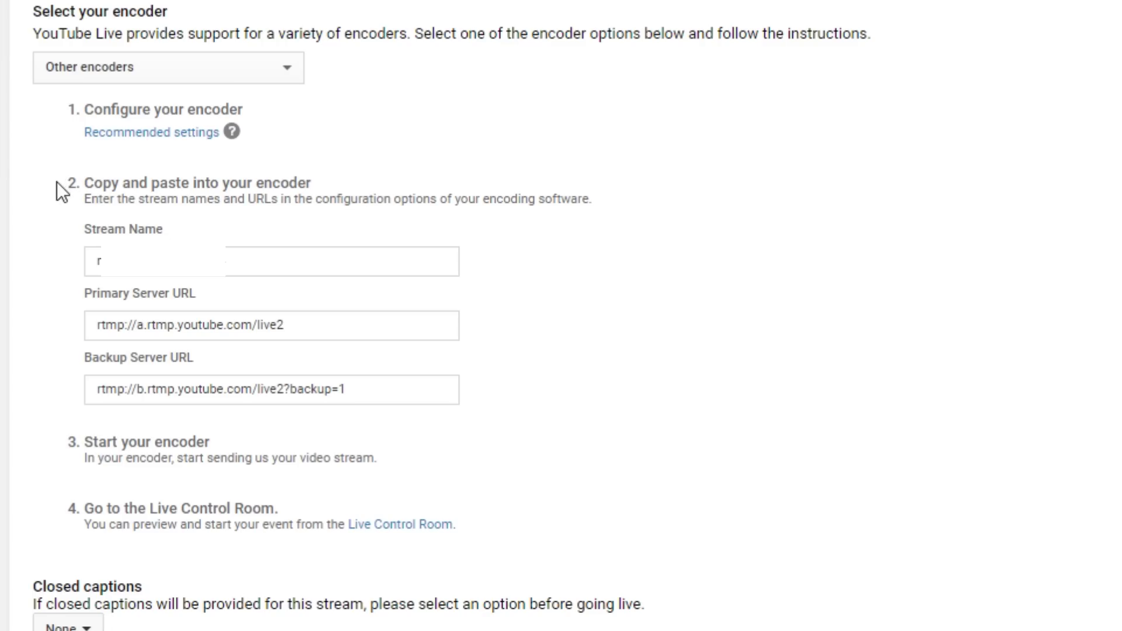
pyautogui.moveTo(57, 181); pyautogui.dragTo(273, 278)
pyautogui.click(97, 289)
pyautogui.click(110, 273)
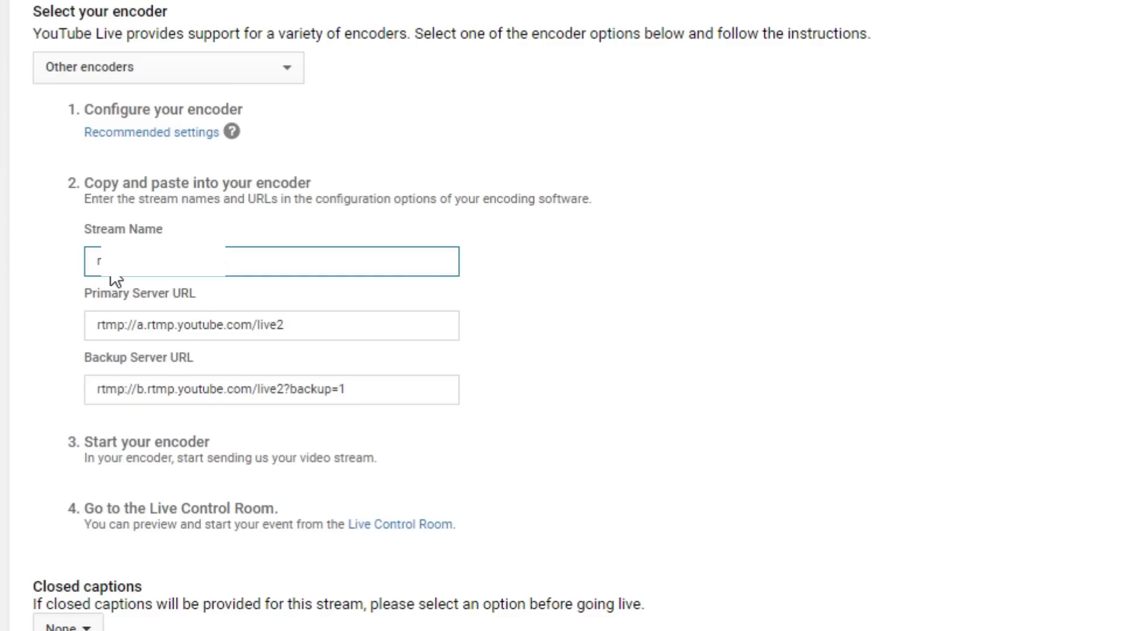
pyautogui.rightClick(114, 274)
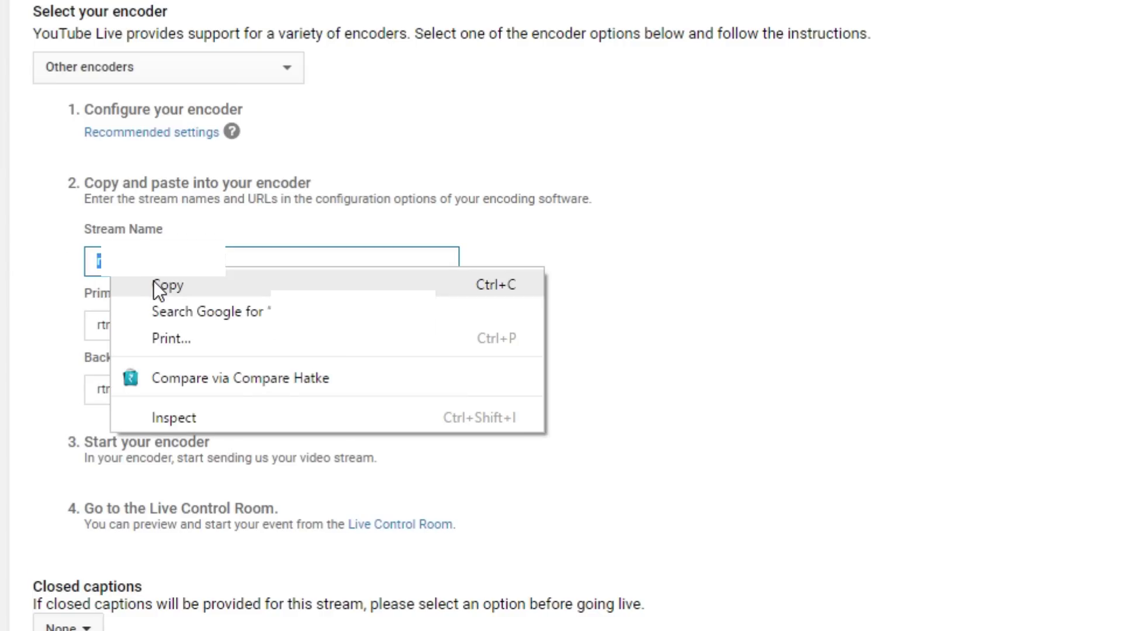
pyautogui.click(153, 282)
# Open the Try event's watch page in a new tab.
pyautogui.moveTo(273, 617); pyautogui.dragTo(366, 620)
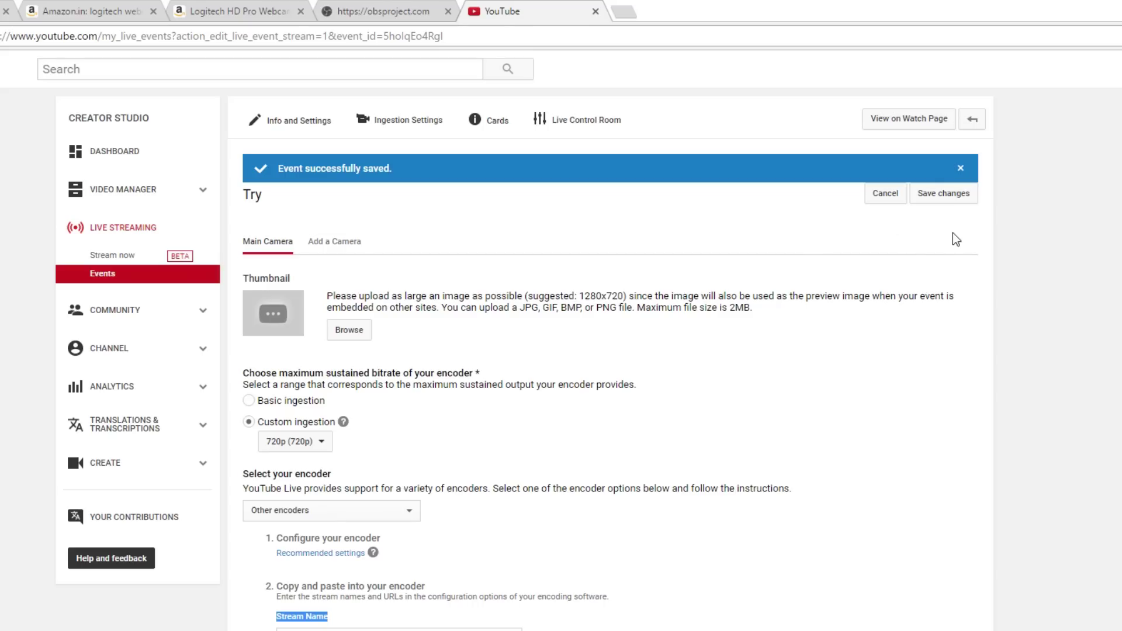
pyautogui.click(894, 124)
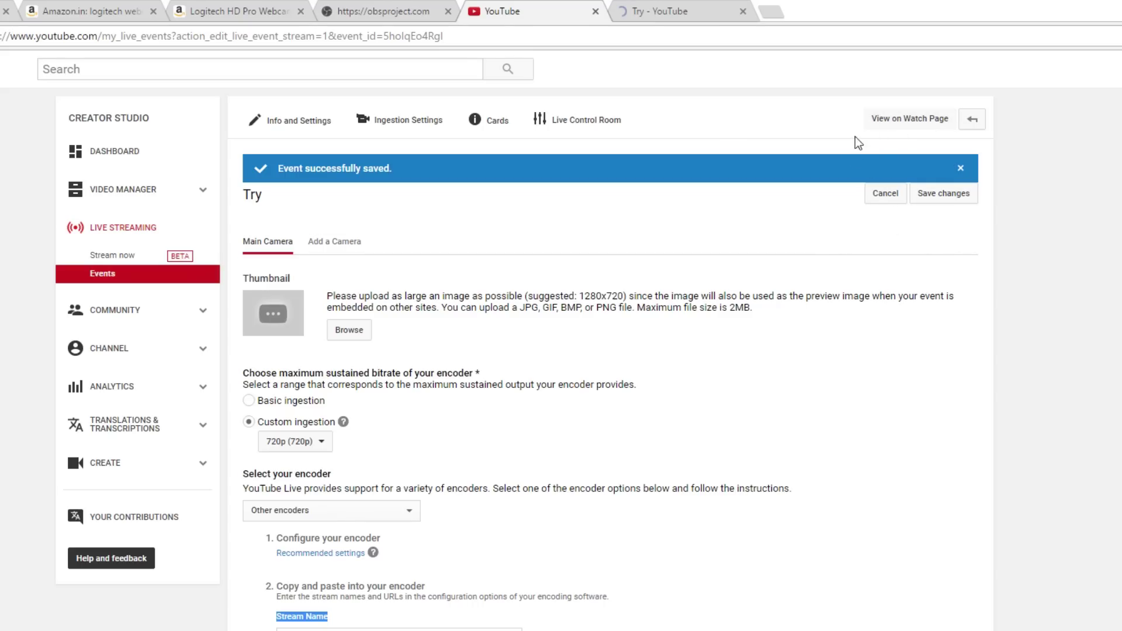
pyautogui.click(672, 12)
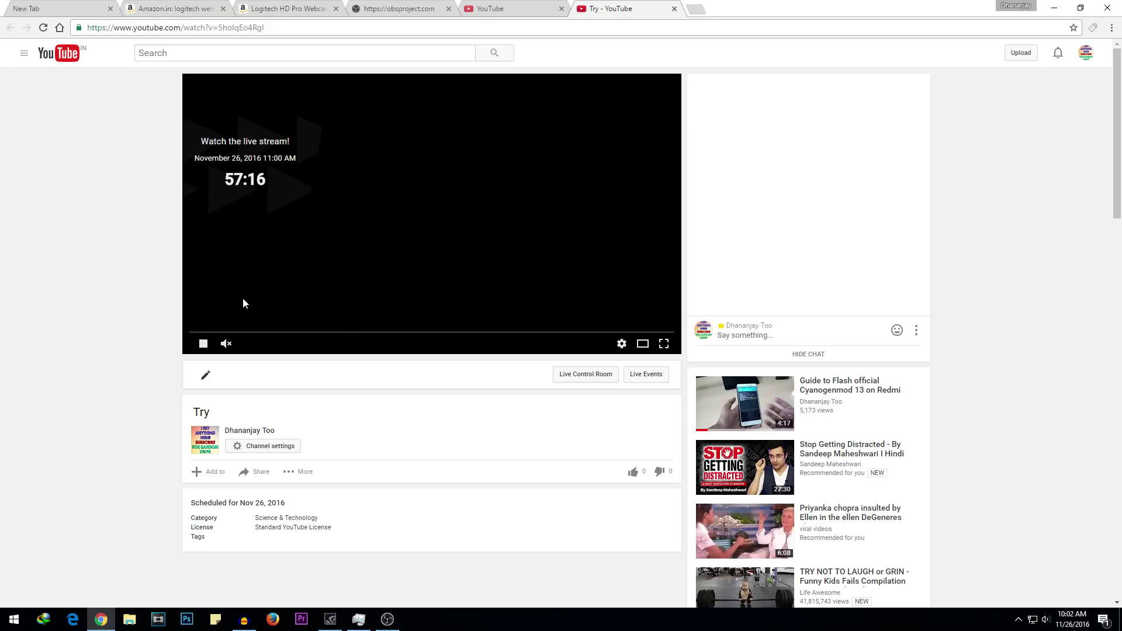
# Bring OBS Studio to the front from the taskbar.
pyautogui.click(386, 622)
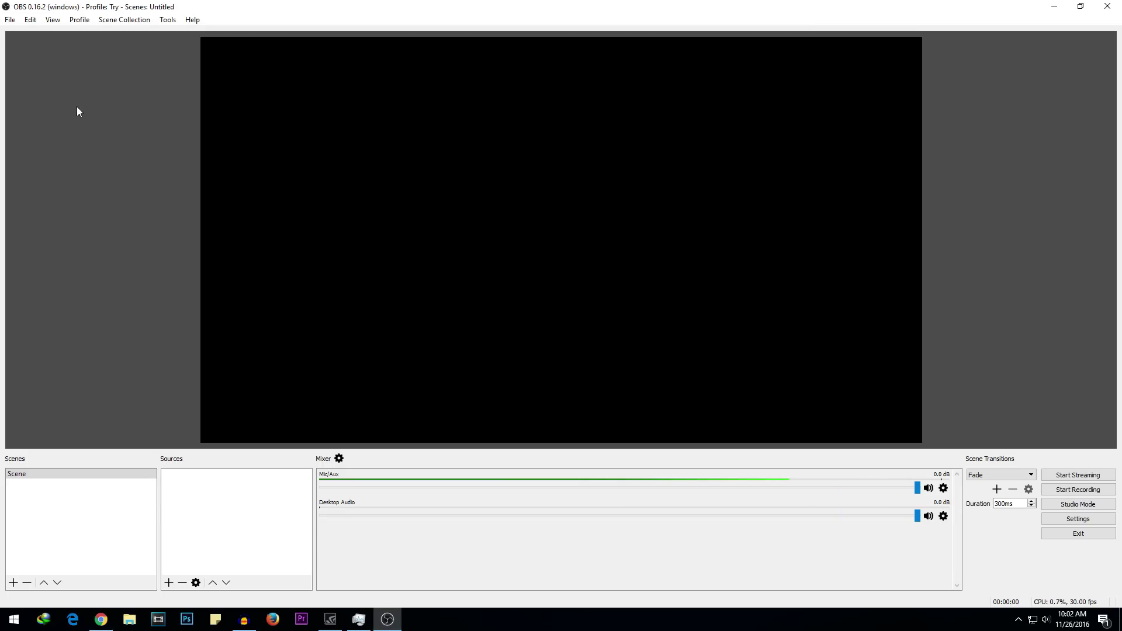
# In Settings > Stream, choose YouTube / YouTube Gaming as the streaming service.
pyautogui.click(7, 19)
pyautogui.click(32, 64)
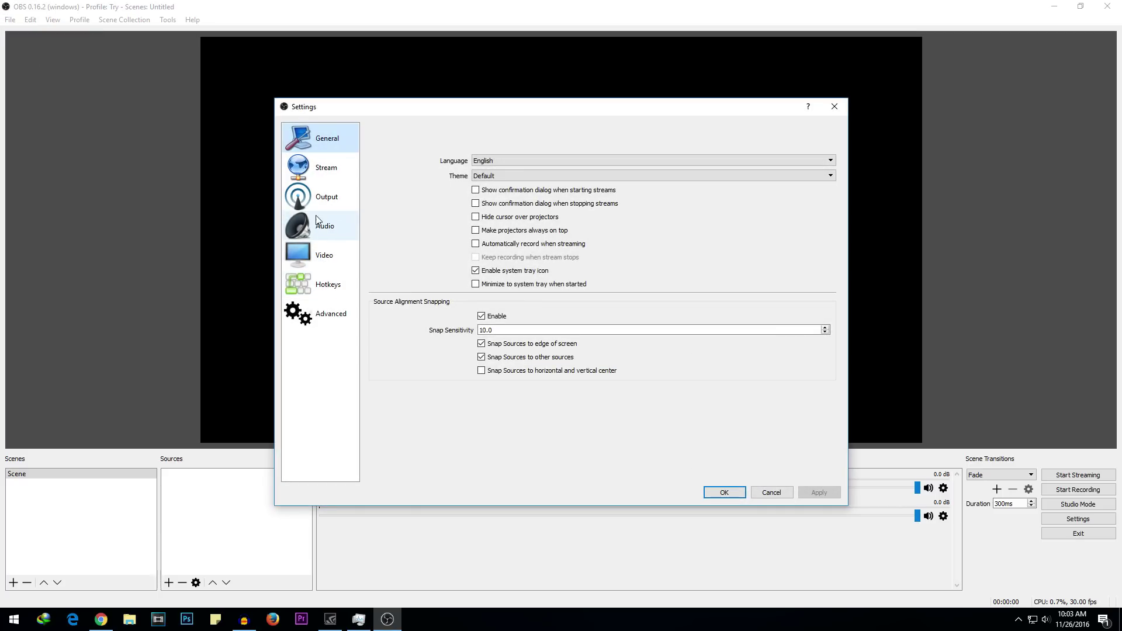
pyautogui.click(321, 168)
pyautogui.click(487, 166)
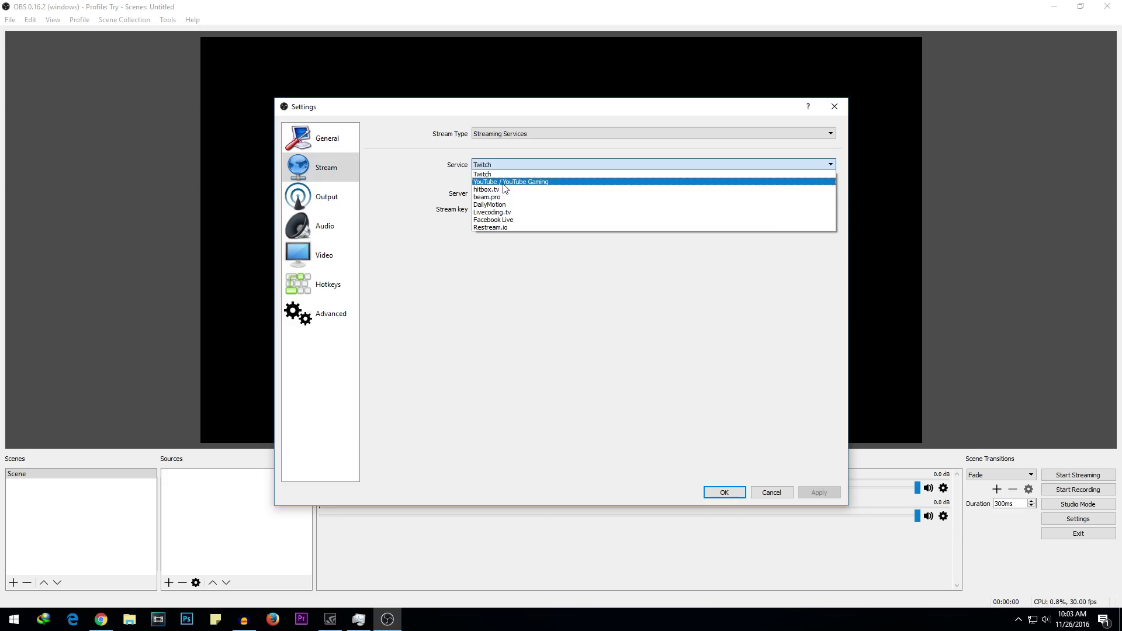
pyautogui.click(503, 183)
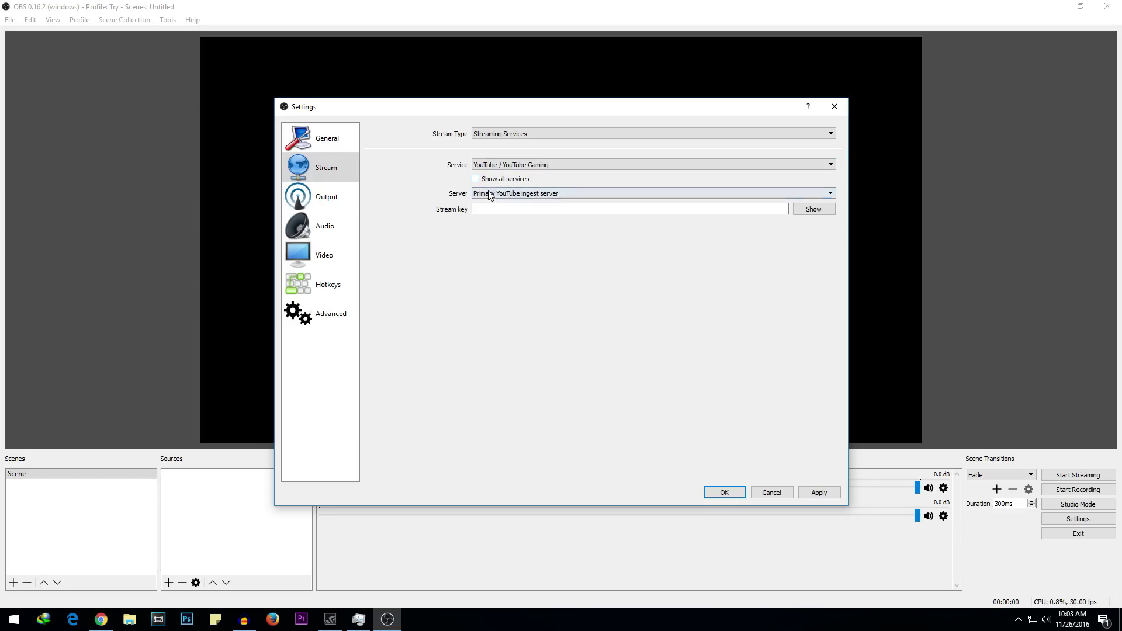
# Paste and verify the copied stream key, then apply and save the settings.
pyautogui.click(476, 209)
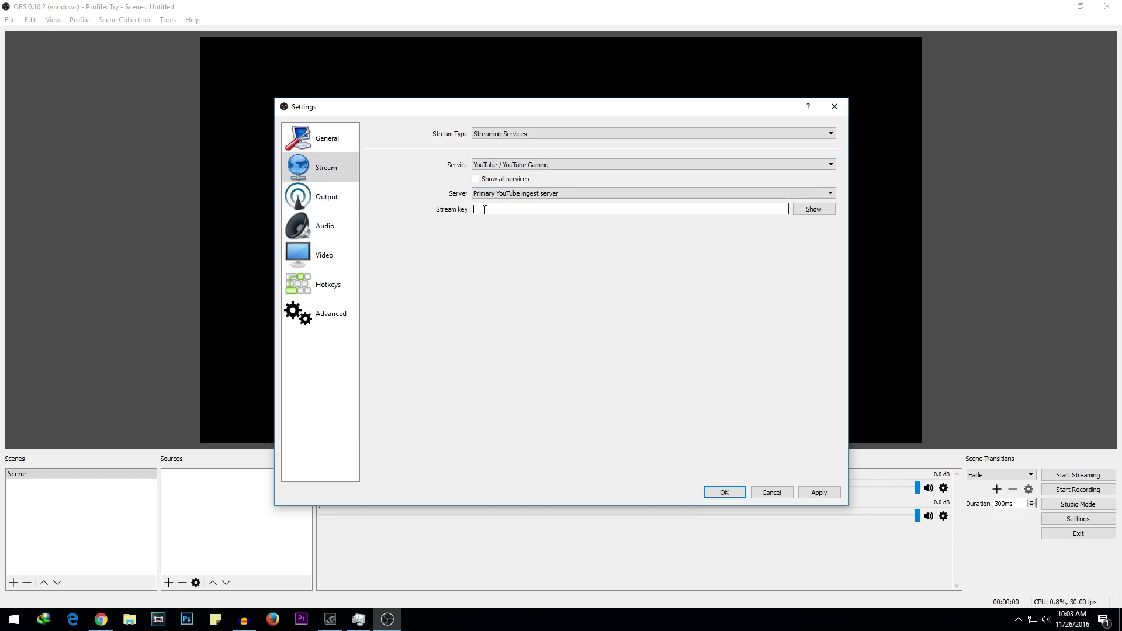
pyautogui.rightClick(484, 210)
pyautogui.click(520, 275)
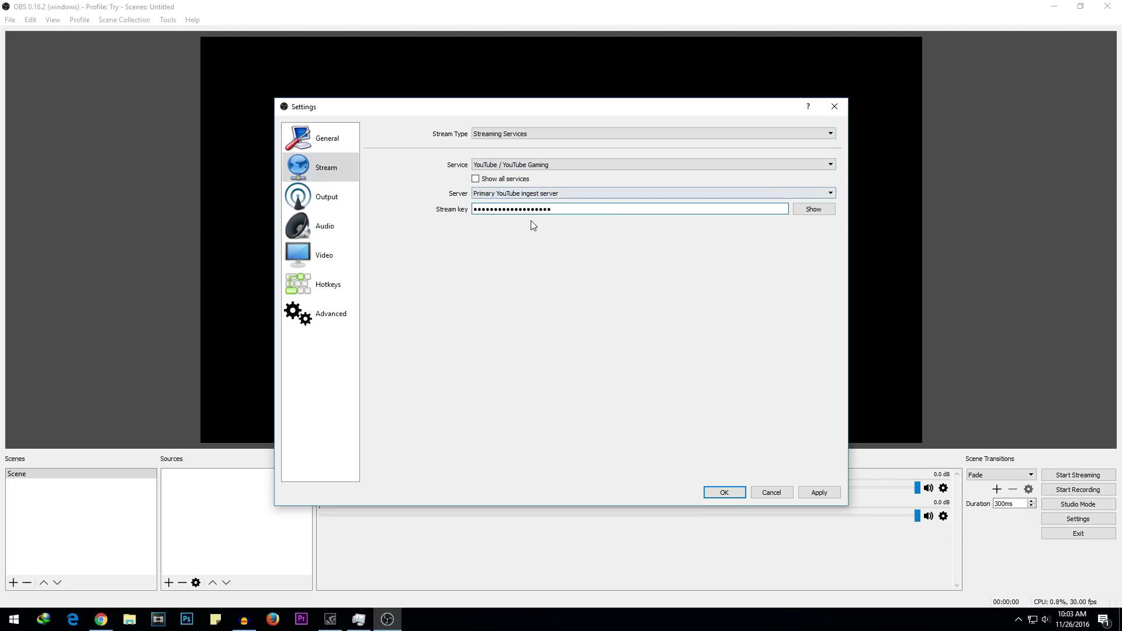
pyautogui.click(818, 212)
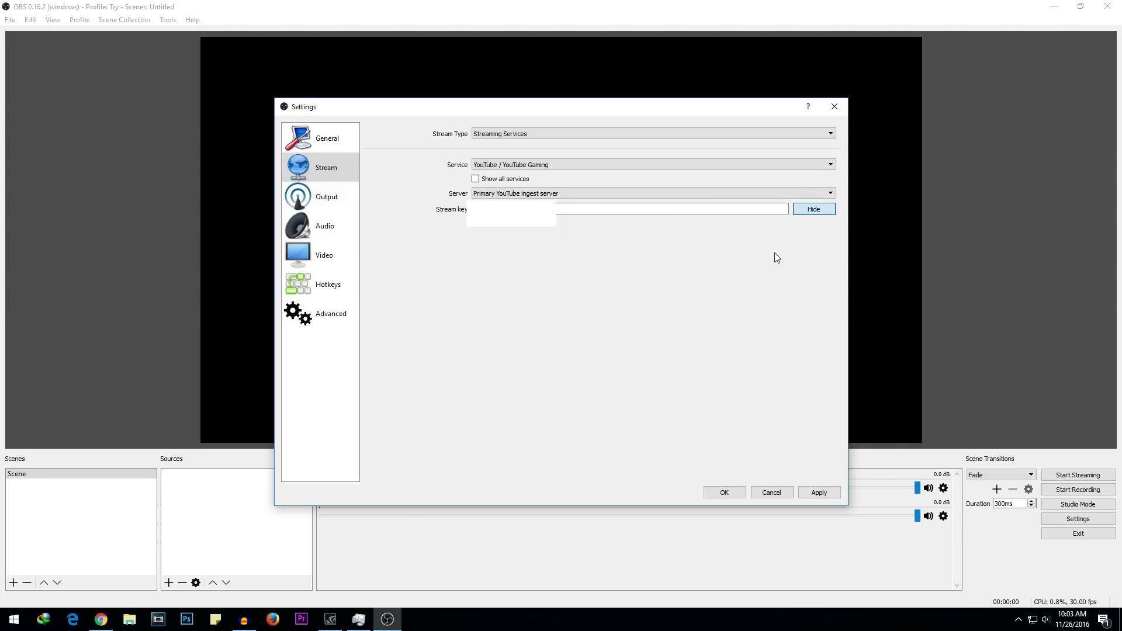
pyautogui.click(815, 212)
pyautogui.click(820, 493)
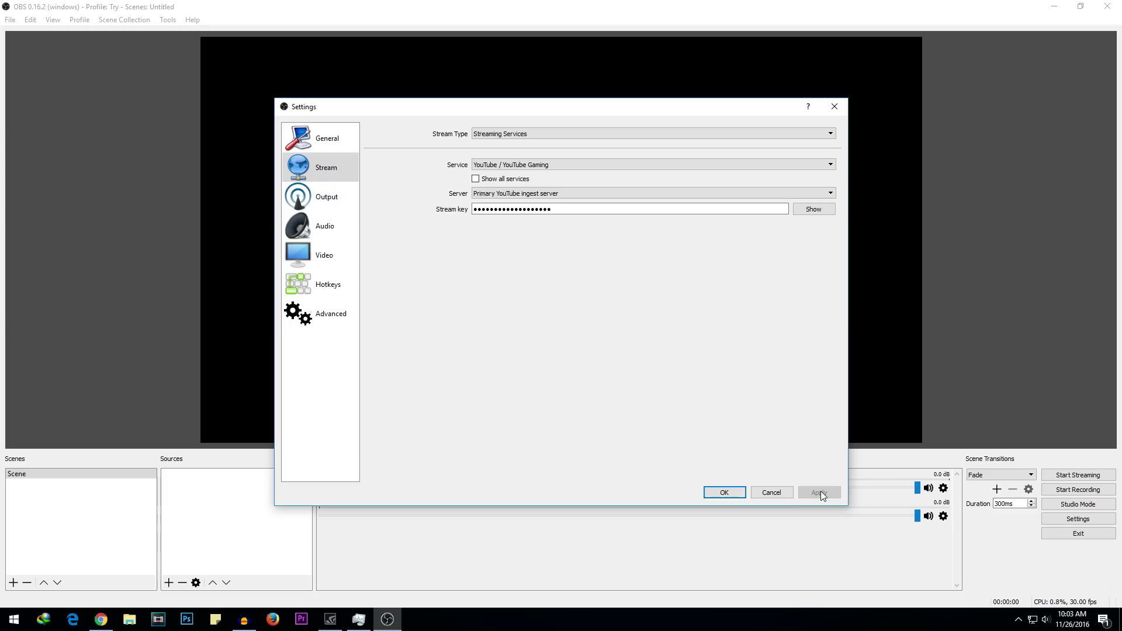
pyautogui.click(736, 497)
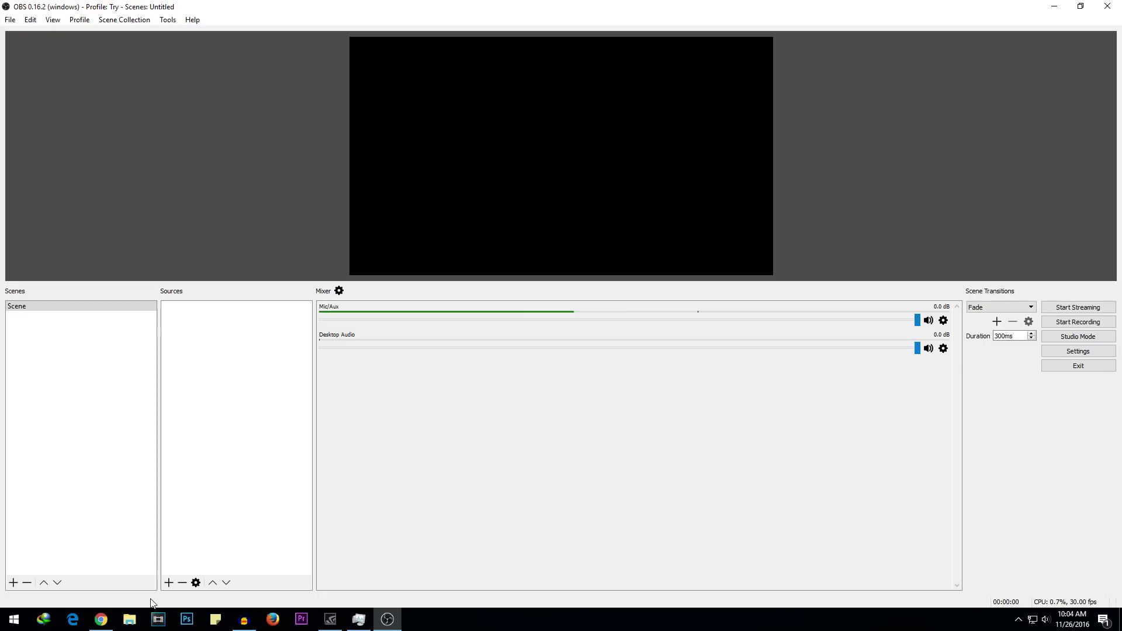
# Add a Video Capture Device source named 'Logitech C920'.
pyautogui.click(169, 583)
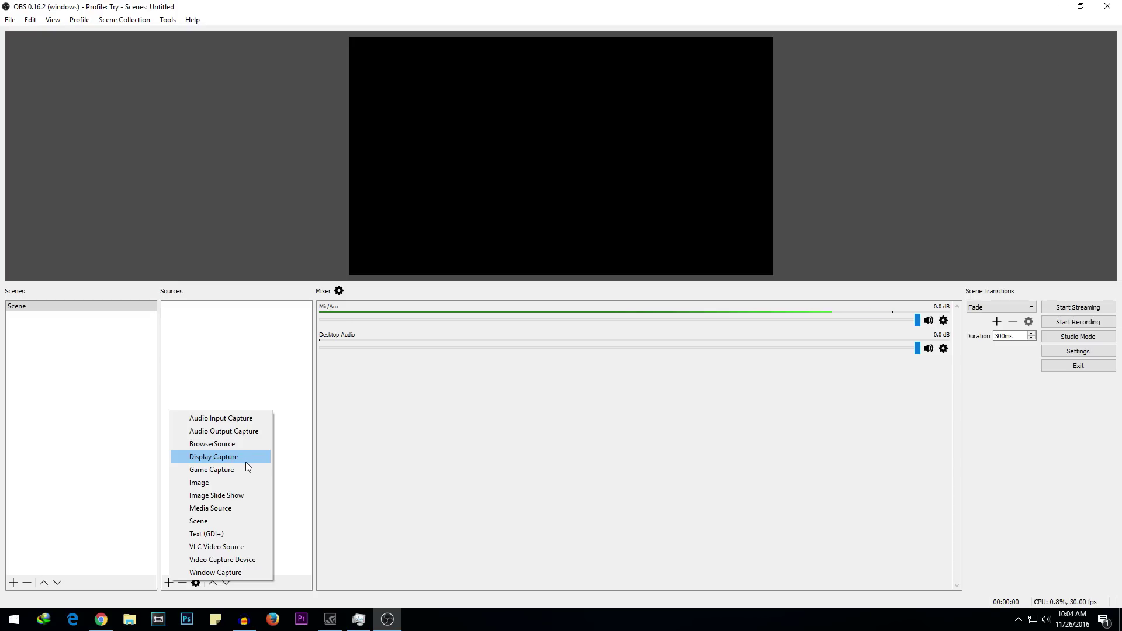
pyautogui.click(239, 562)
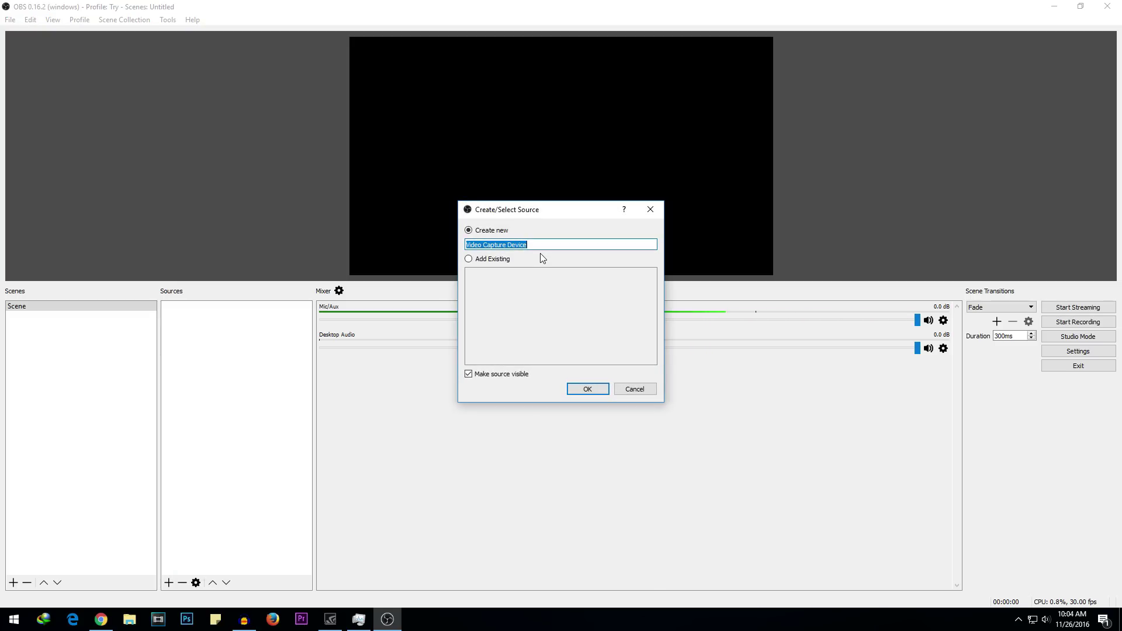
pyautogui.write('Logite')
pyautogui.write('ch ')
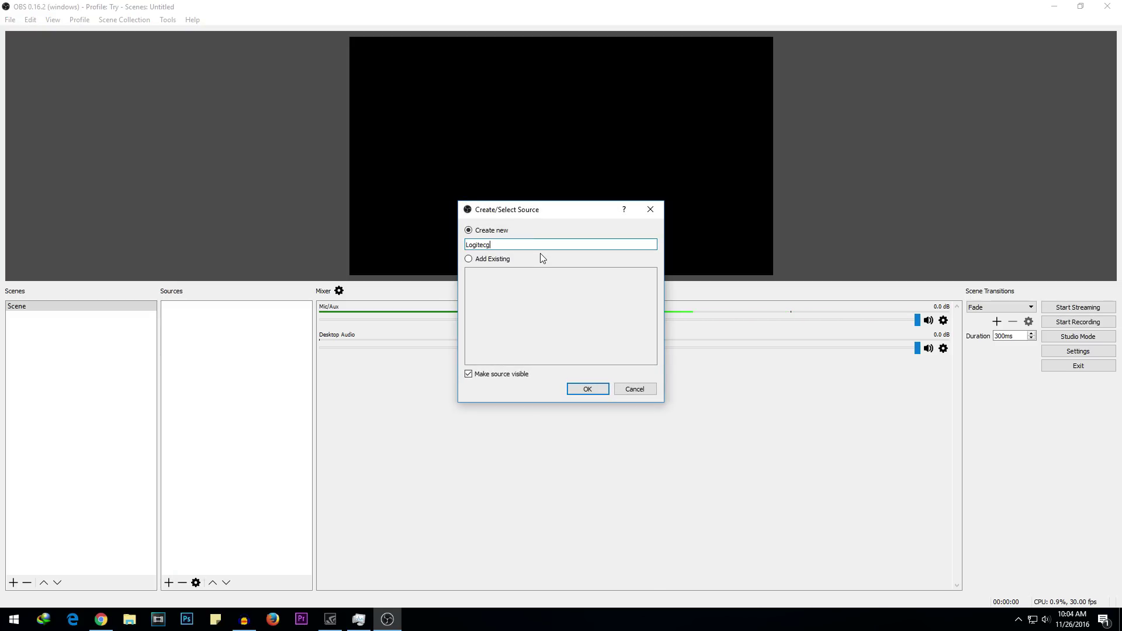
pyautogui.write('C920')
pyautogui.click(589, 389)
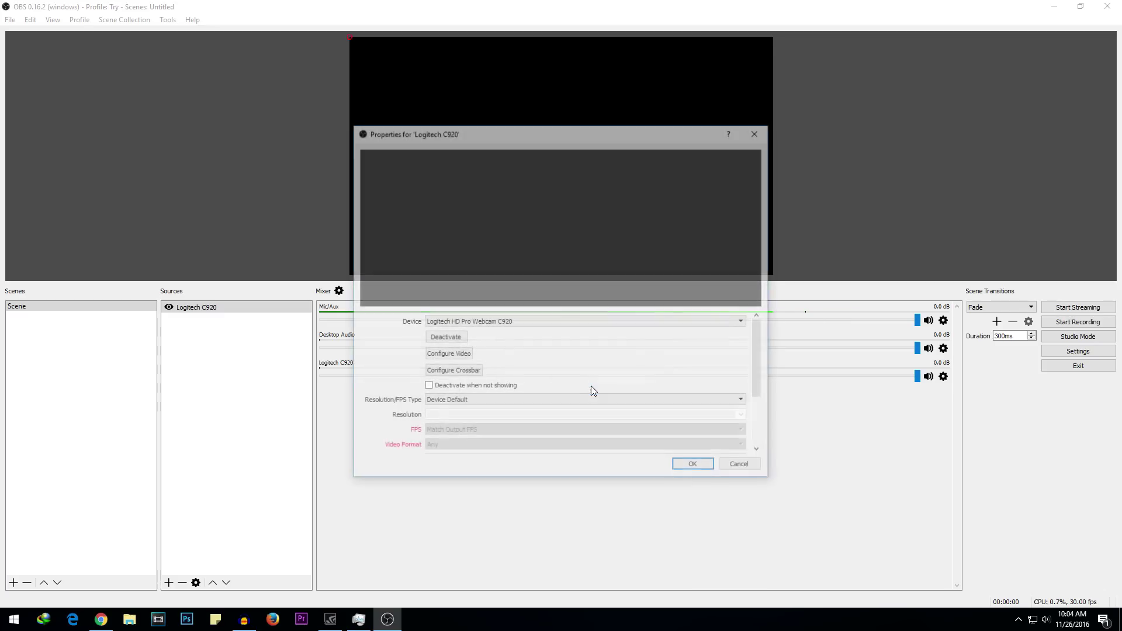
# Set its device to Logitech HD Pro Webcam C920, then reopen the source's properties.
pyautogui.click(502, 322)
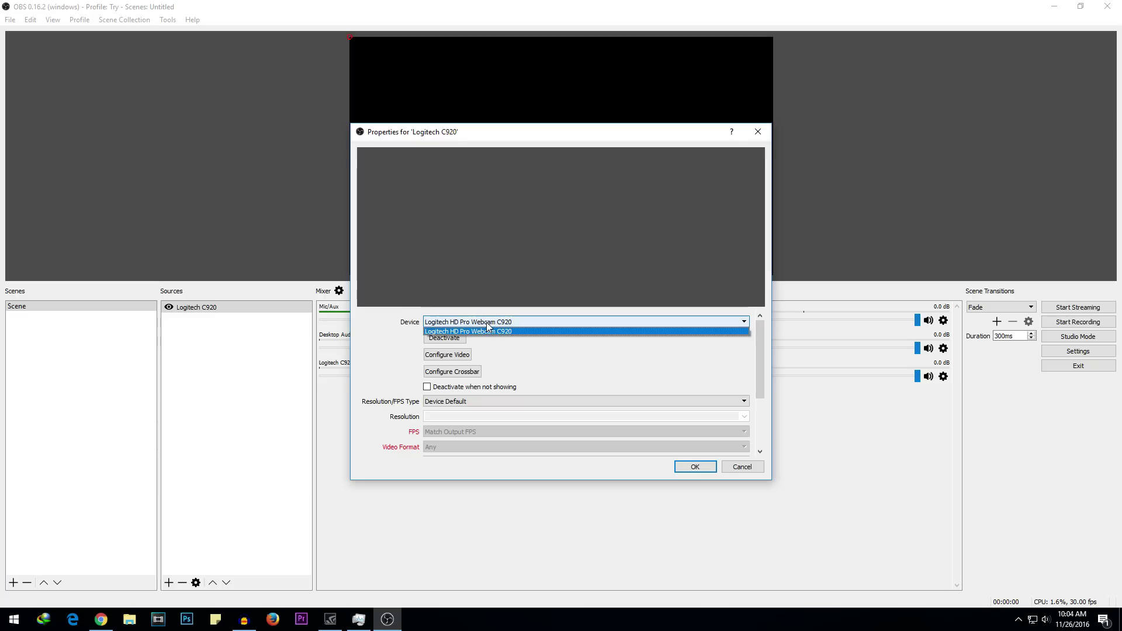
pyautogui.click(528, 329)
pyautogui.click(709, 466)
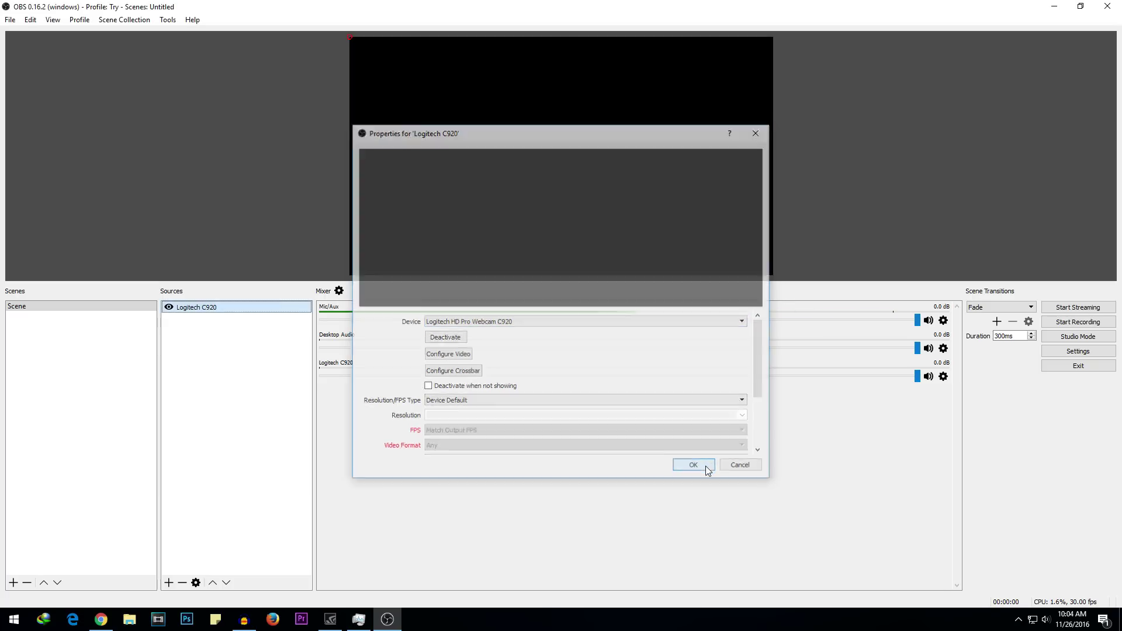
pyautogui.doubleClick(220, 310)
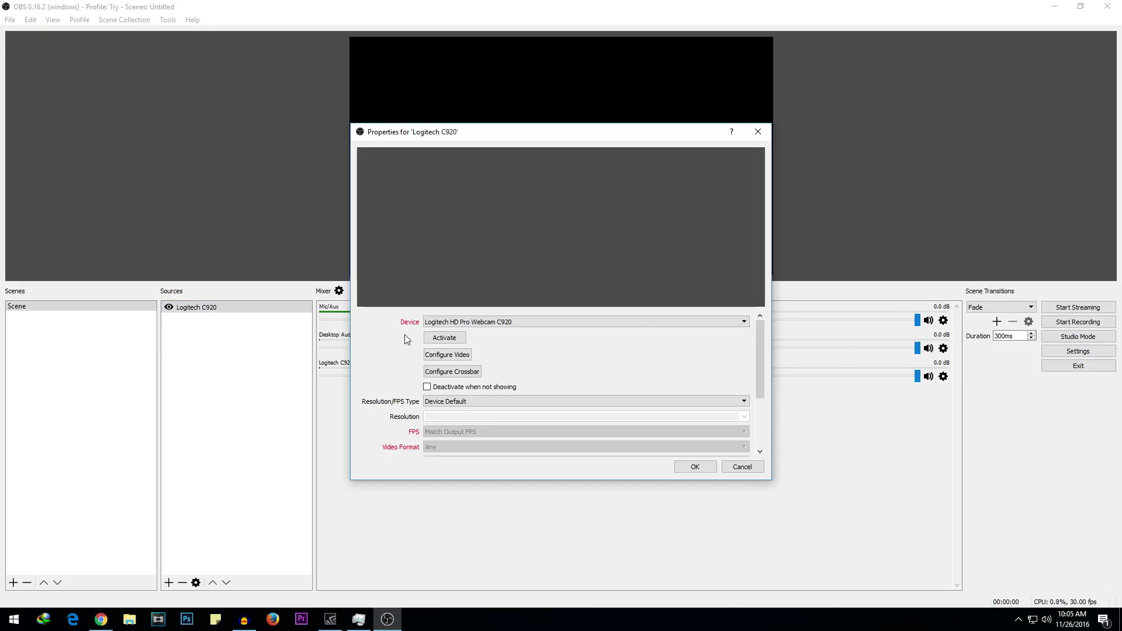
# Activate the webcam preview, give it a custom 1280x720 resolution, and confirm.
pyautogui.click(448, 343)
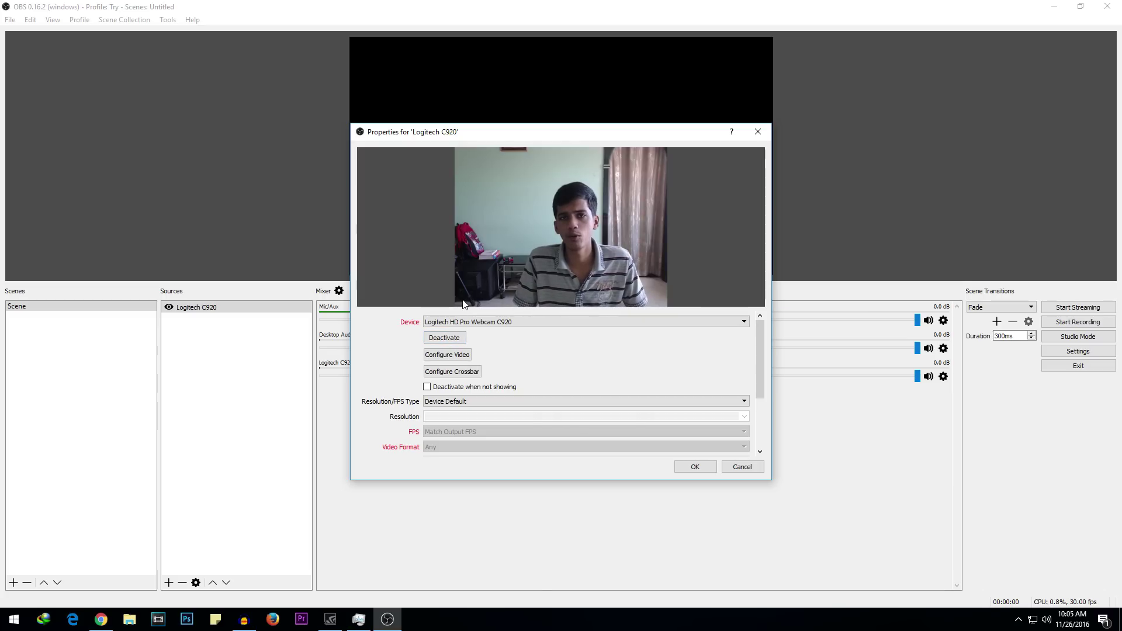
pyautogui.scroll(-2, 545, 367)
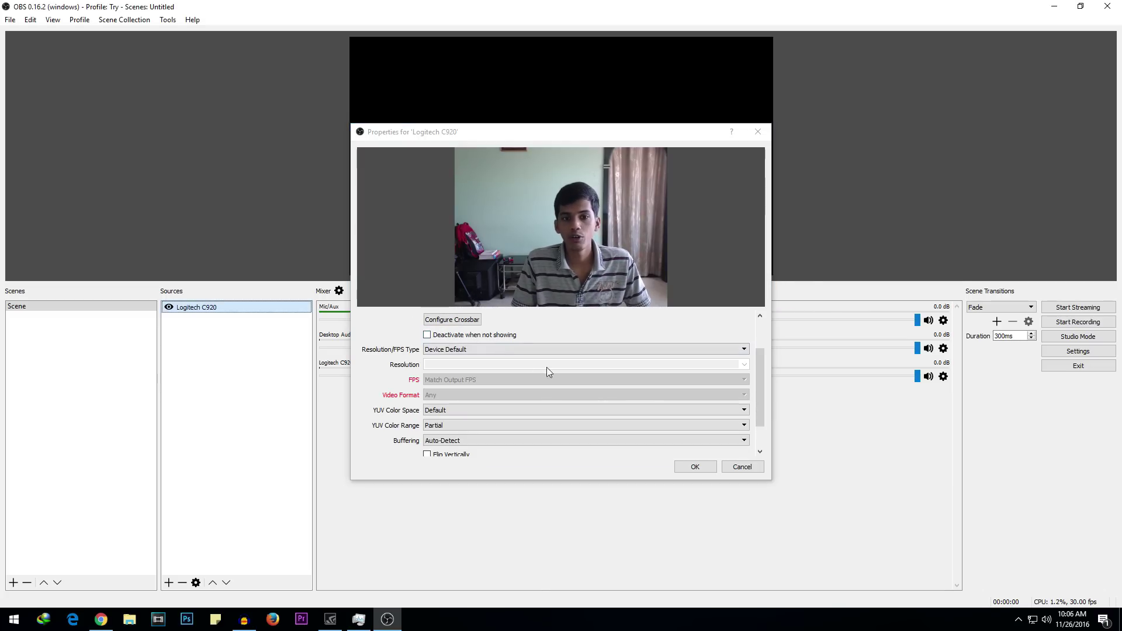
pyautogui.scroll(2, 722, 396)
pyautogui.scroll(-2, 761, 363)
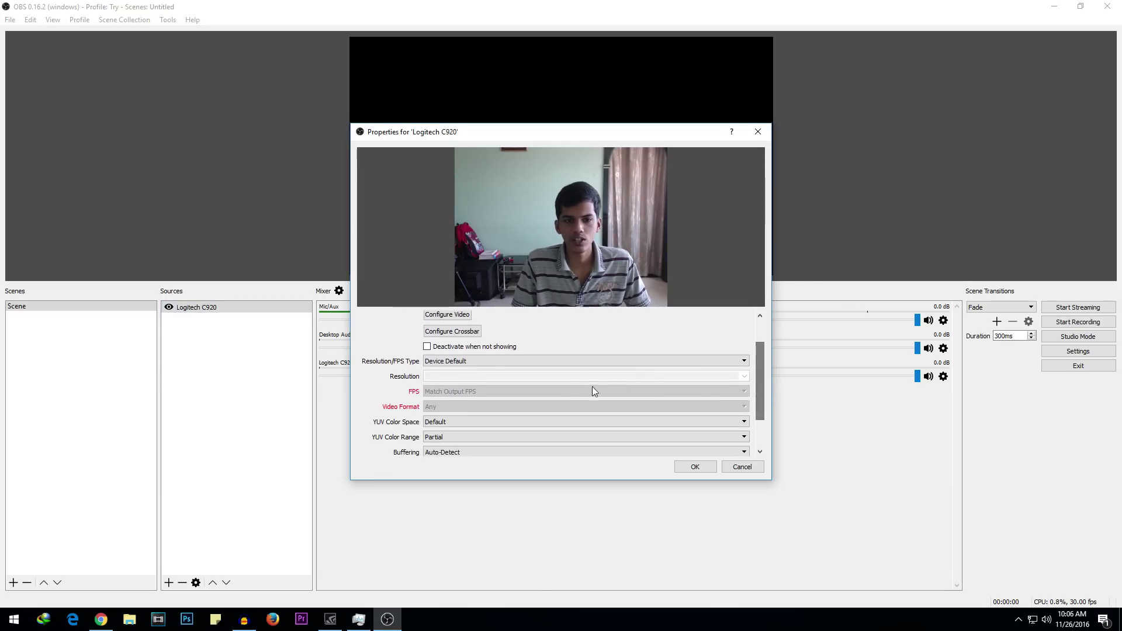
pyautogui.click(518, 361)
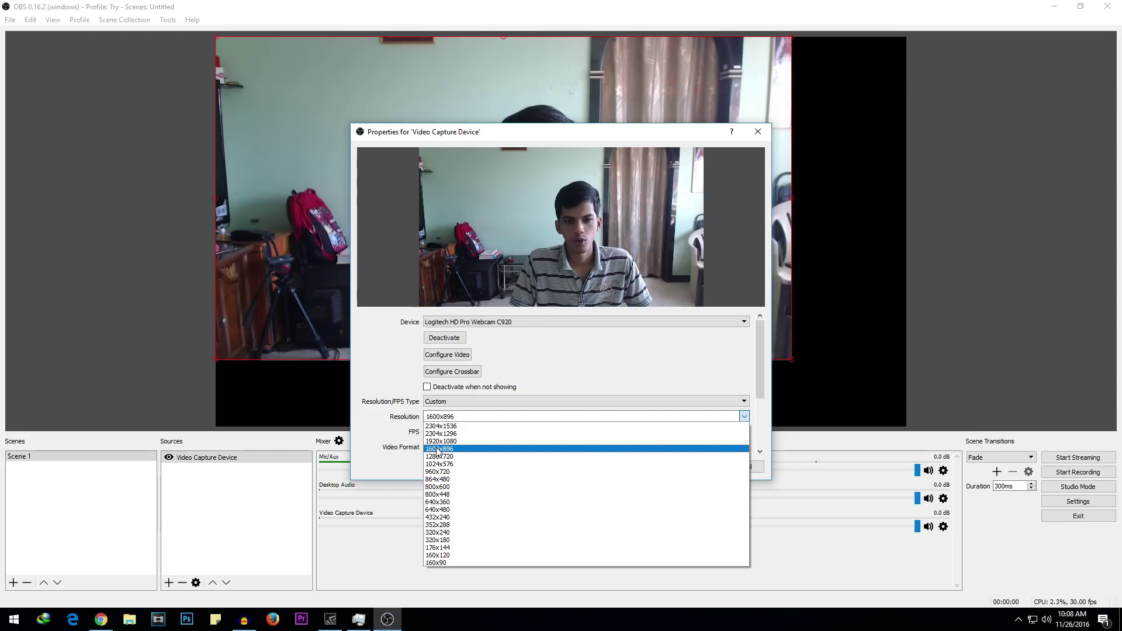
pyautogui.click(447, 456)
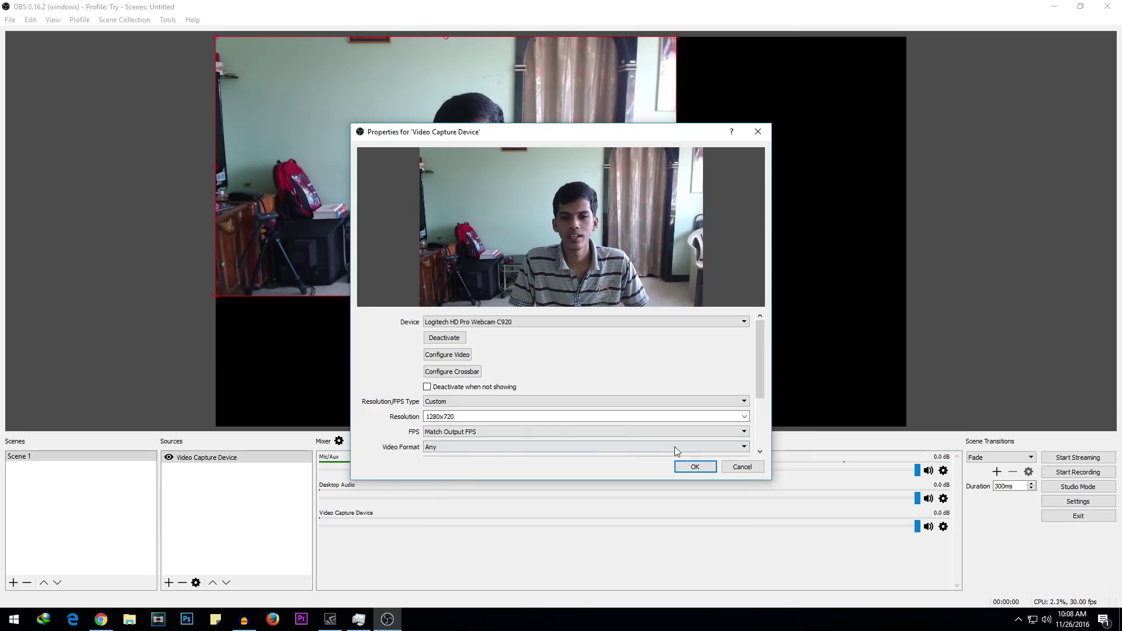
pyautogui.click(694, 466)
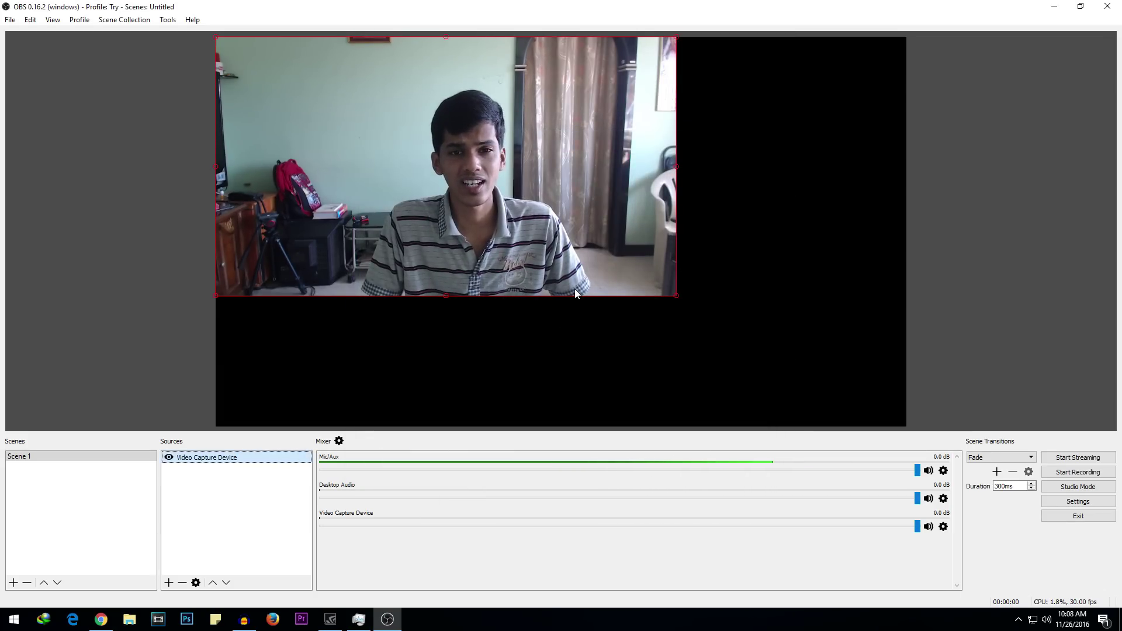
# Stretch the webcam to fill the canvas, hide it, and shrink the preview area.
pyautogui.moveTo(676, 296); pyautogui.dragTo(853, 425)
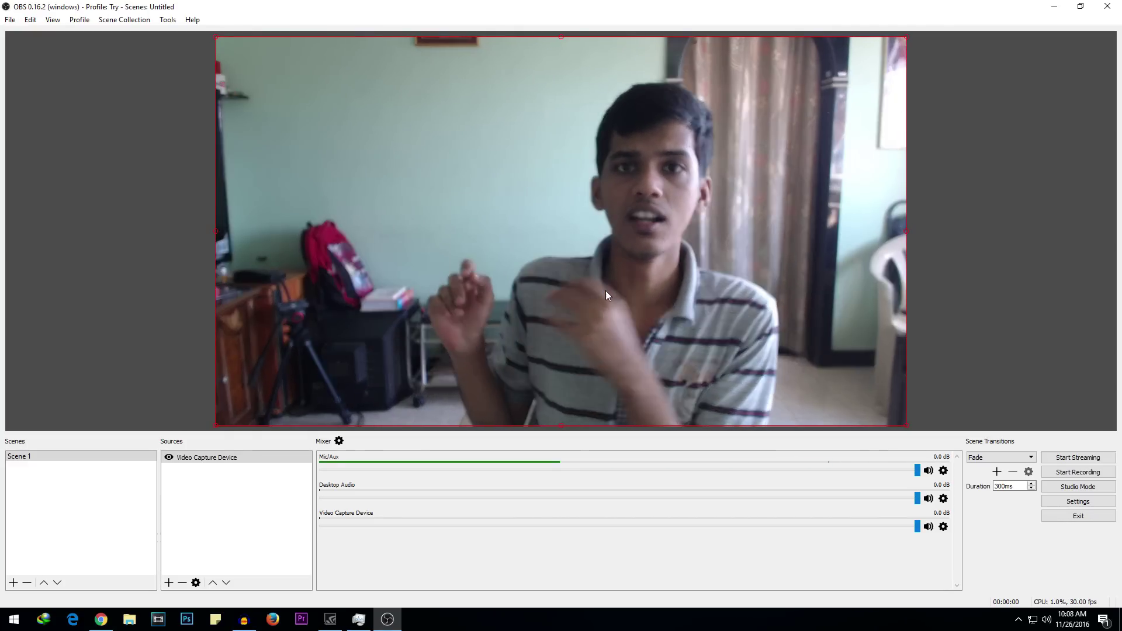
pyautogui.click(169, 457)
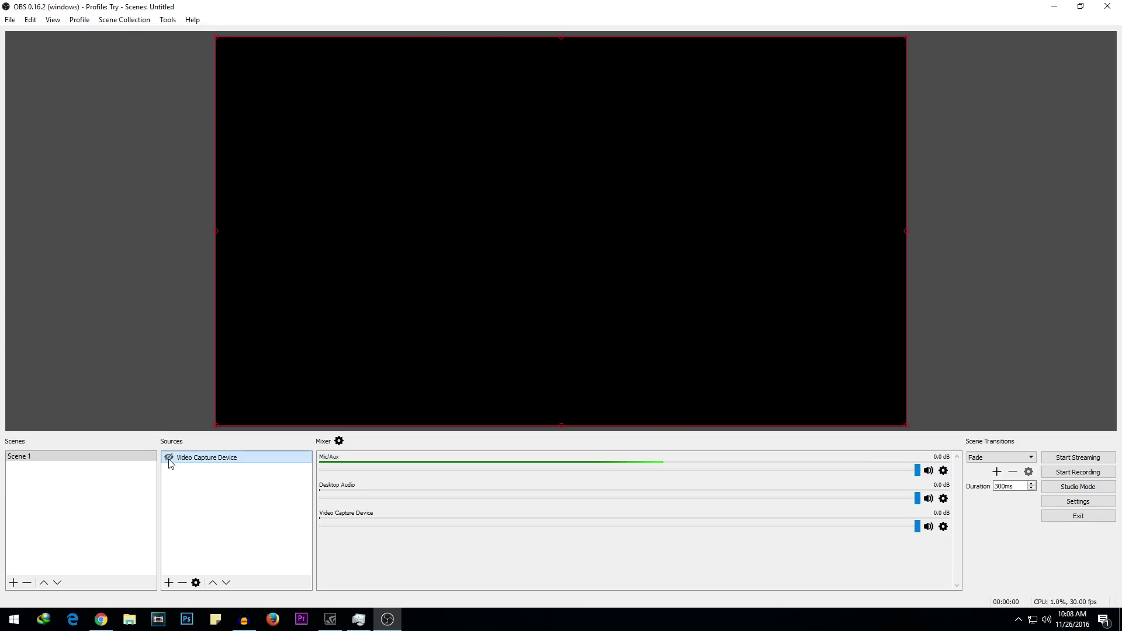
pyautogui.moveTo(275, 433); pyautogui.dragTo(275, 342)
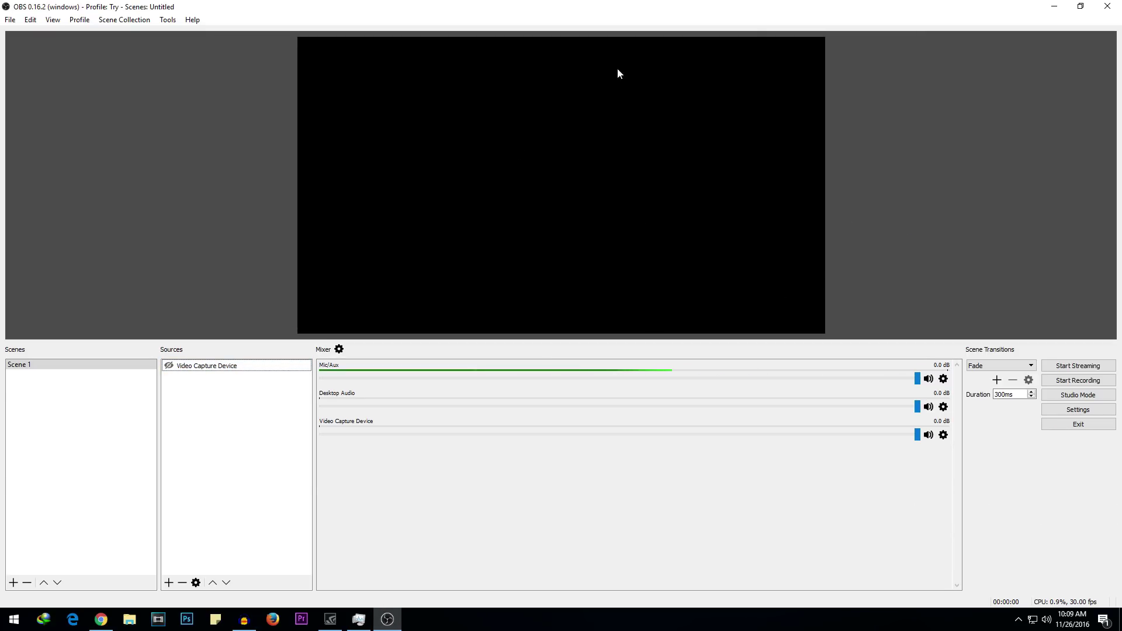
# Post 'You will see this in next video!' in the Try event's live chat.
pyautogui.click(103, 620)
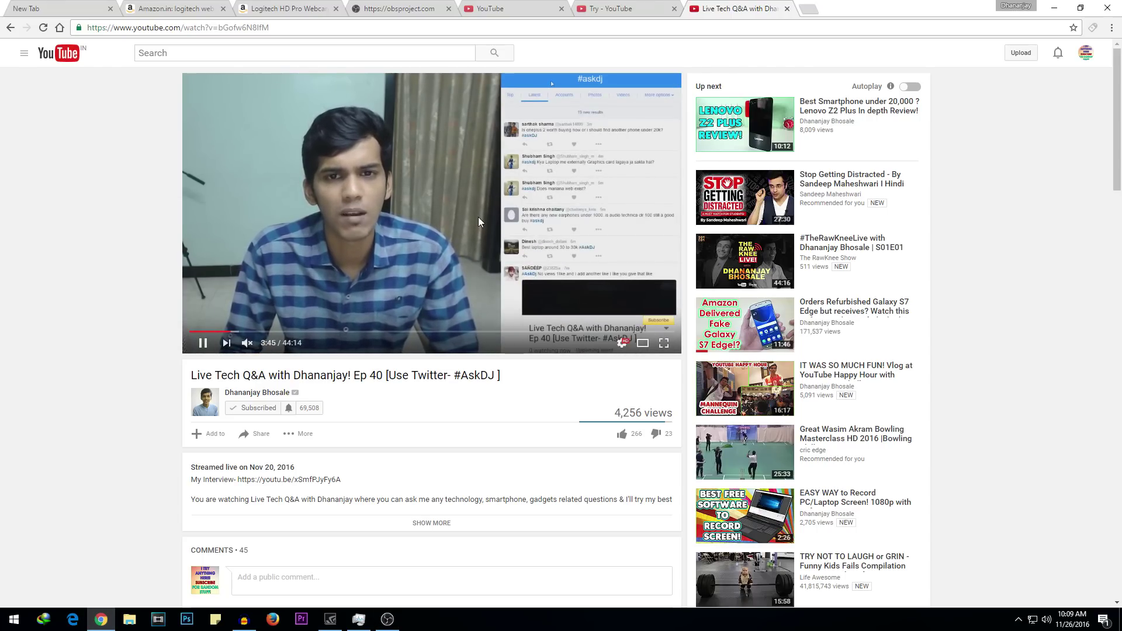
pyautogui.click(634, 6)
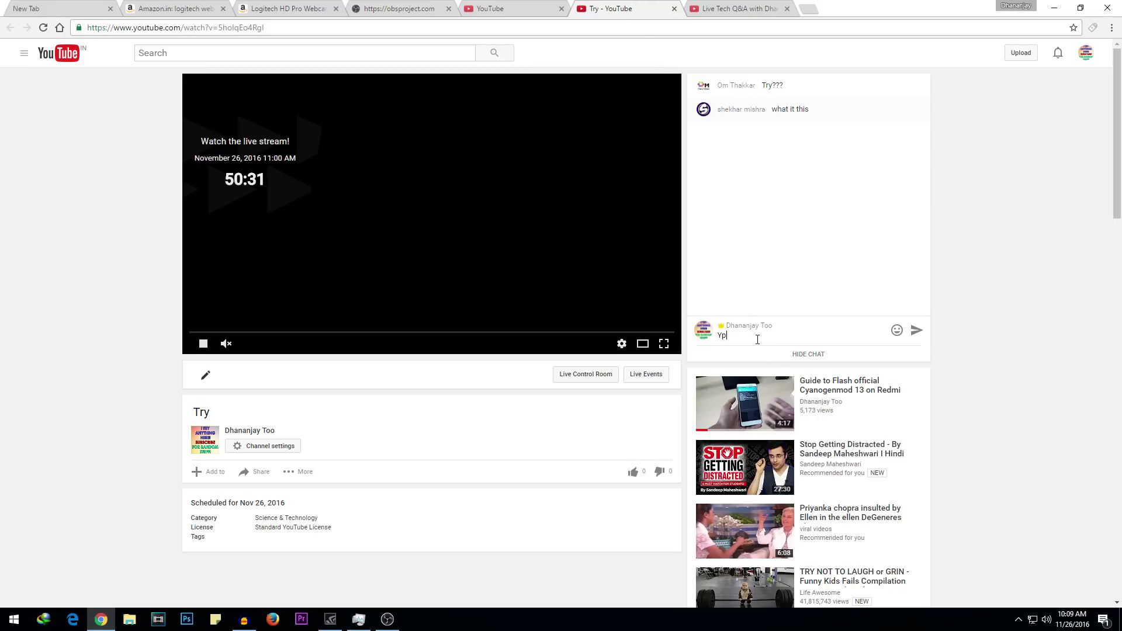
pyautogui.click(757, 339)
pyautogui.write('Yo')
pyautogui.write('u will see this in next video!')
pyautogui.press('Return')
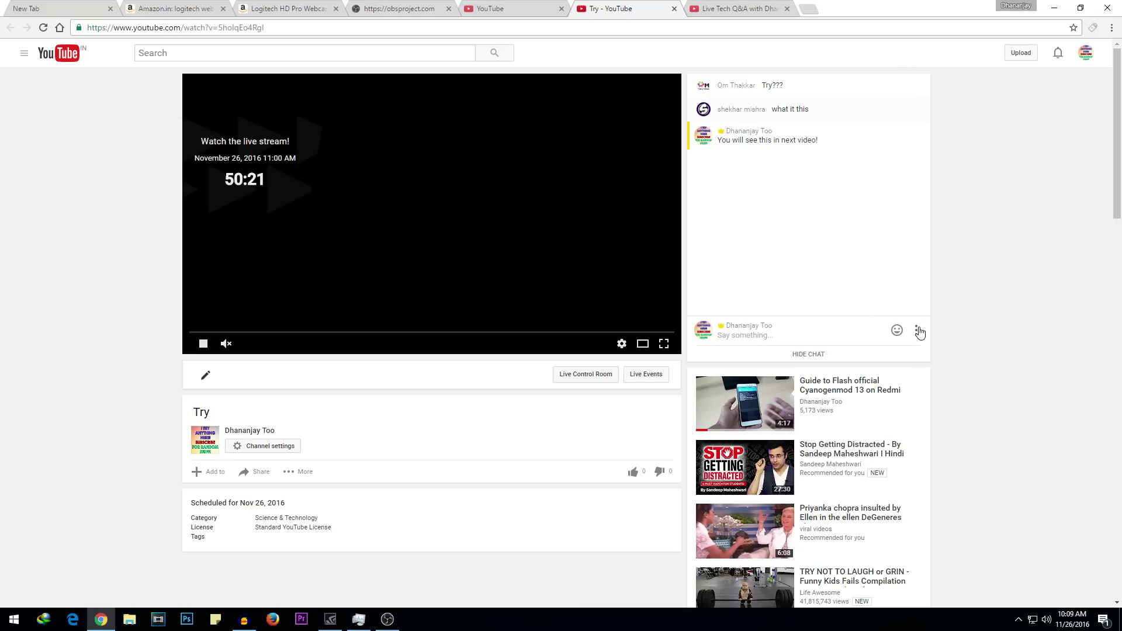
# Pop the live chat out into its own window and move it aside.
pyautogui.click(916, 331)
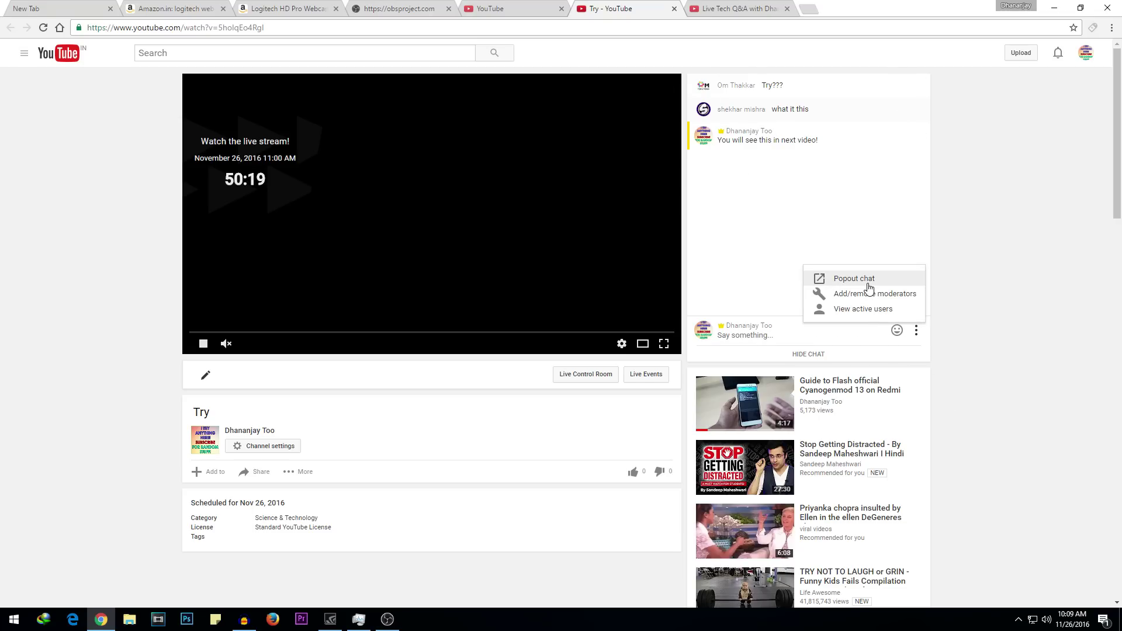
pyautogui.click(854, 278)
pyautogui.moveTo(92, 16); pyautogui.dragTo(148, 92)
pyautogui.hotkey('alt', 'Tab')
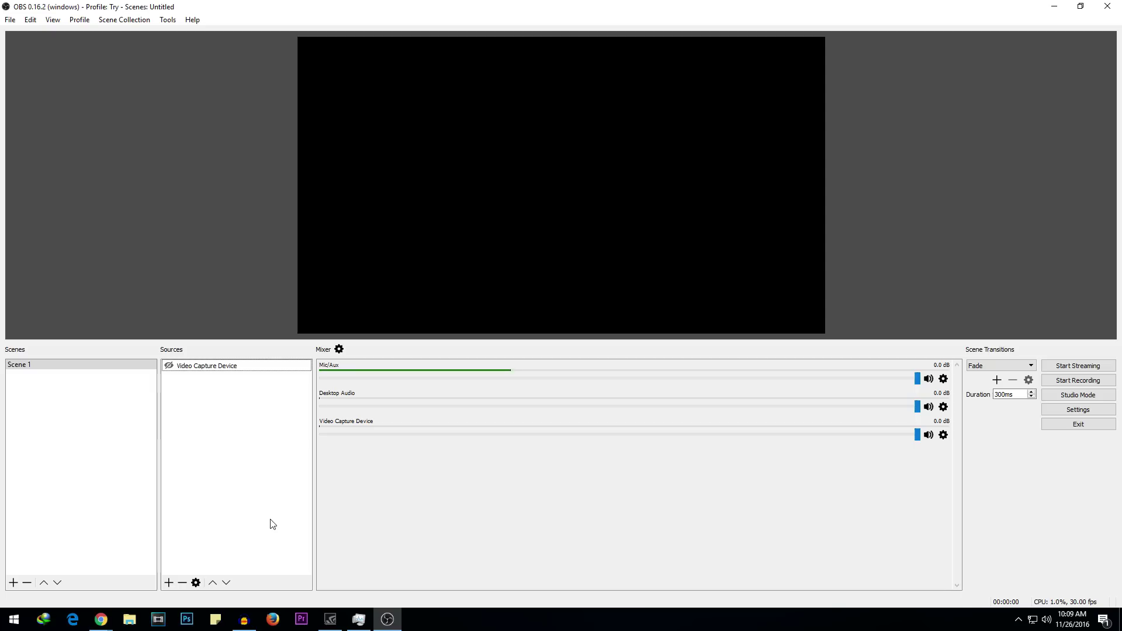
# Add a new BrowserSource with its default name and select its URL field.
pyautogui.click(387, 617)
pyautogui.click(388, 618)
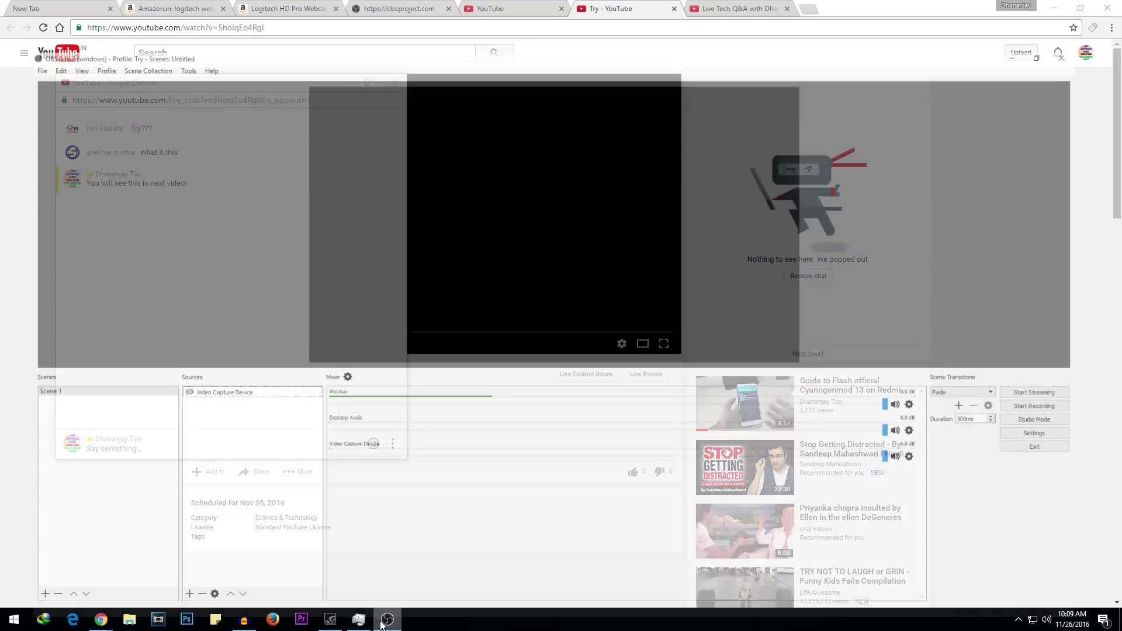
pyautogui.click(169, 583)
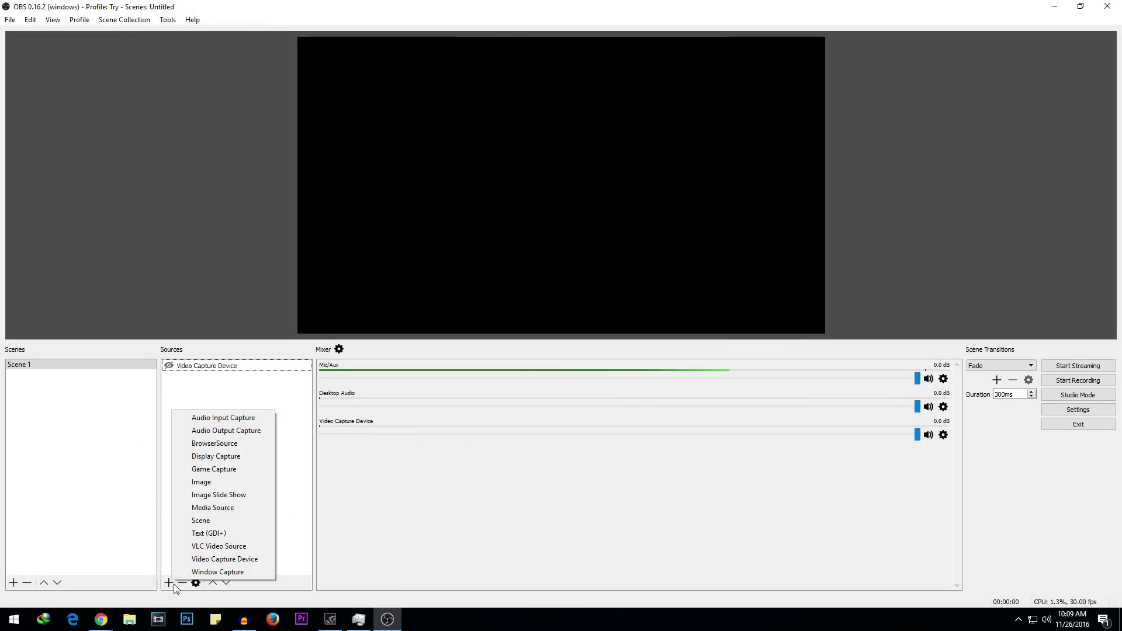
pyautogui.click(220, 444)
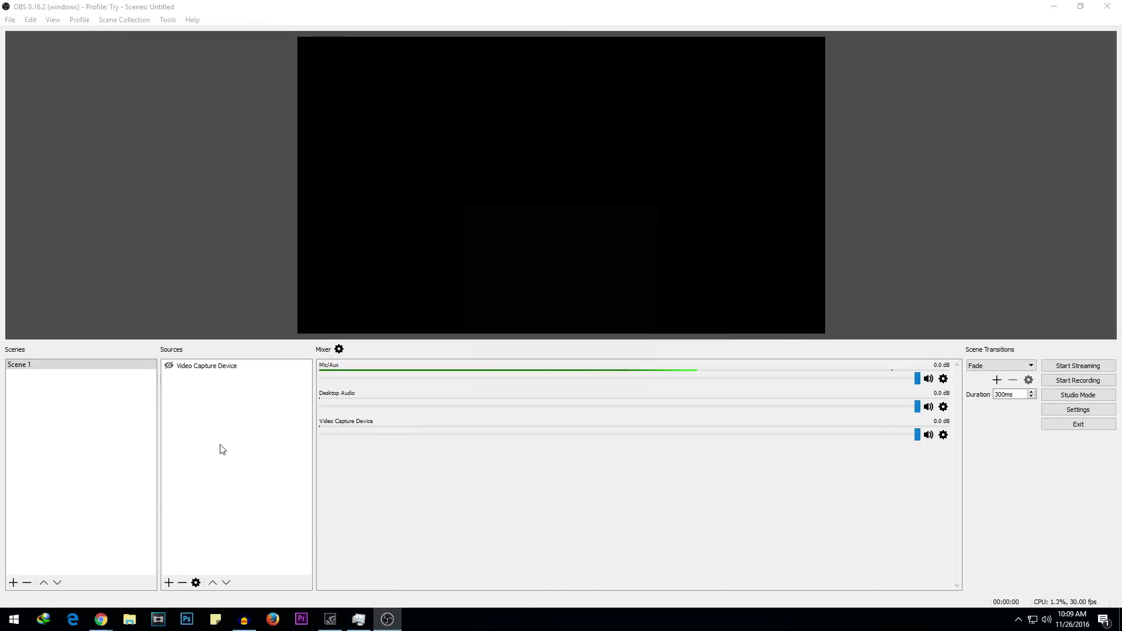
pyautogui.click(587, 388)
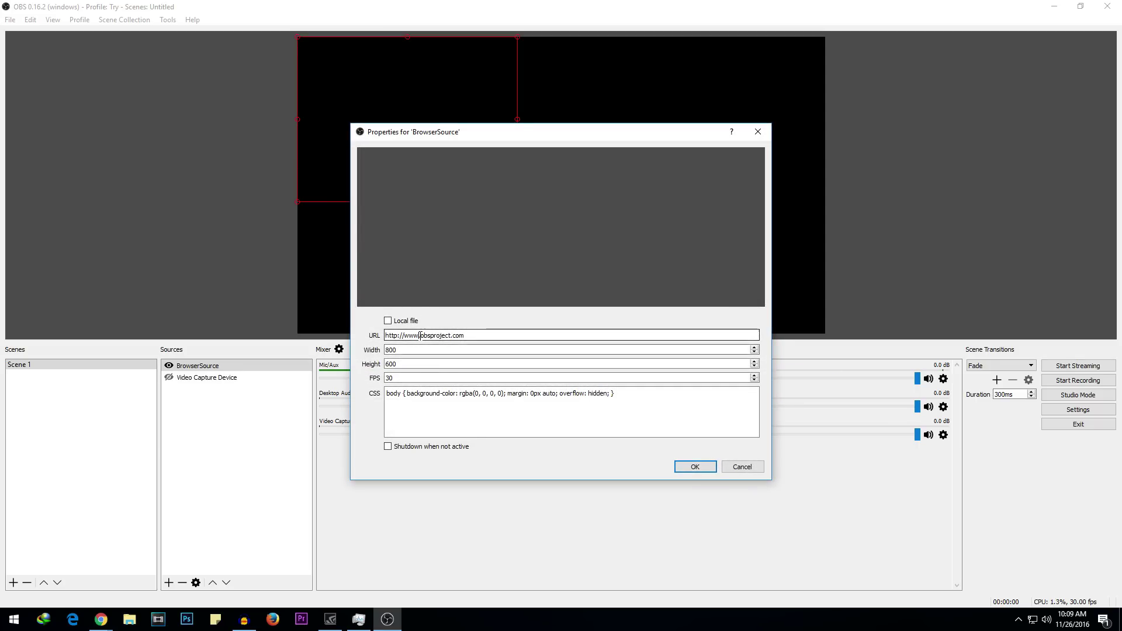
pyautogui.tripleClick(419, 336)
# Copy the popped-out live chat's web address from Chrome.
pyautogui.moveTo(109, 620)
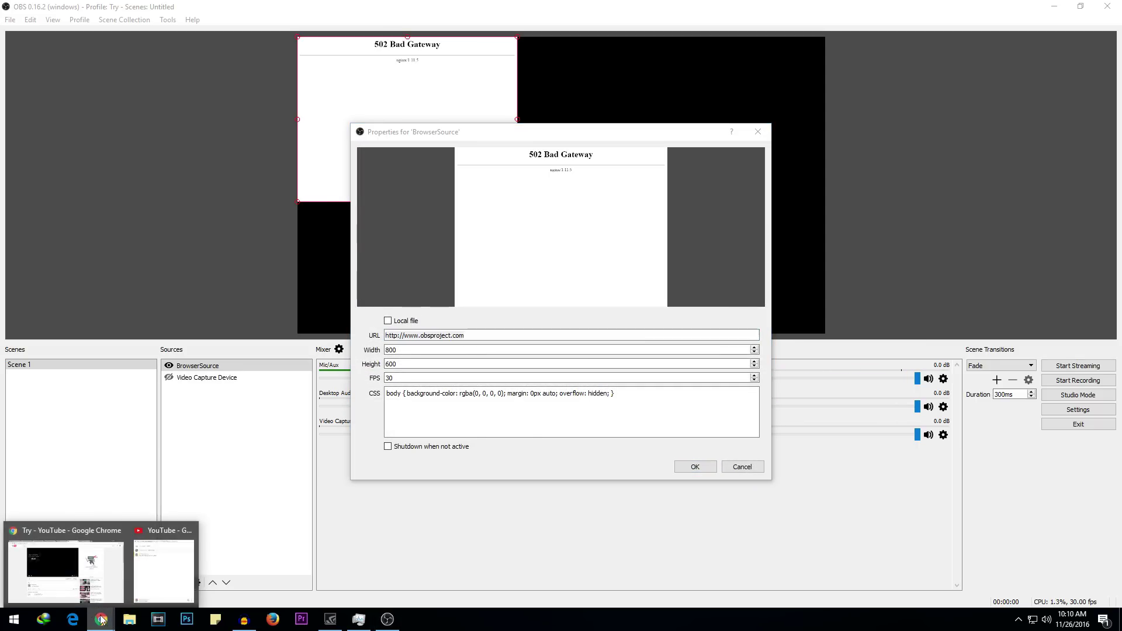
pyautogui.click(156, 562)
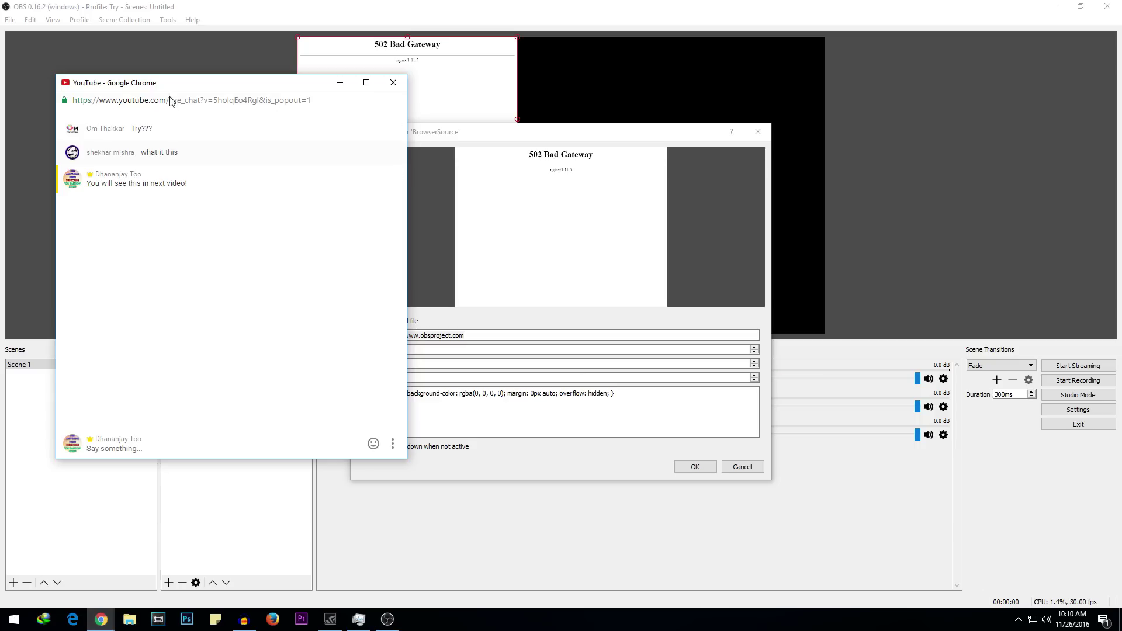
pyautogui.click(169, 99)
pyautogui.rightClick(170, 98)
pyautogui.click(206, 143)
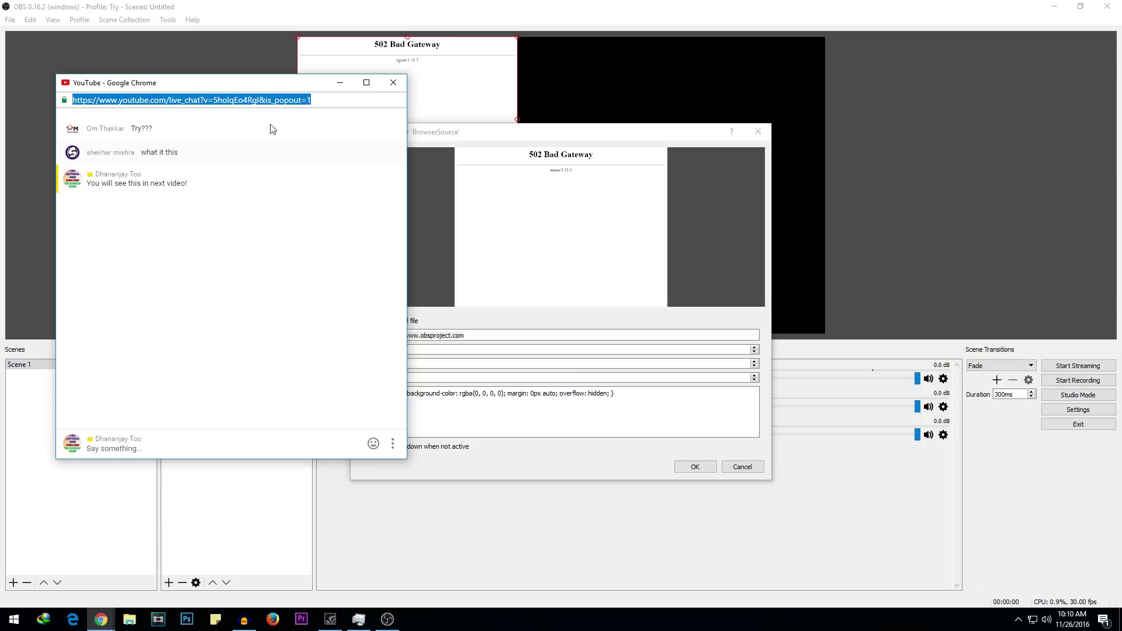
# Paste the live chat address as the BrowserSource URL and apply it.
pyautogui.click(444, 335)
pyautogui.tripleClick(444, 335)
pyautogui.rightClick(445, 338)
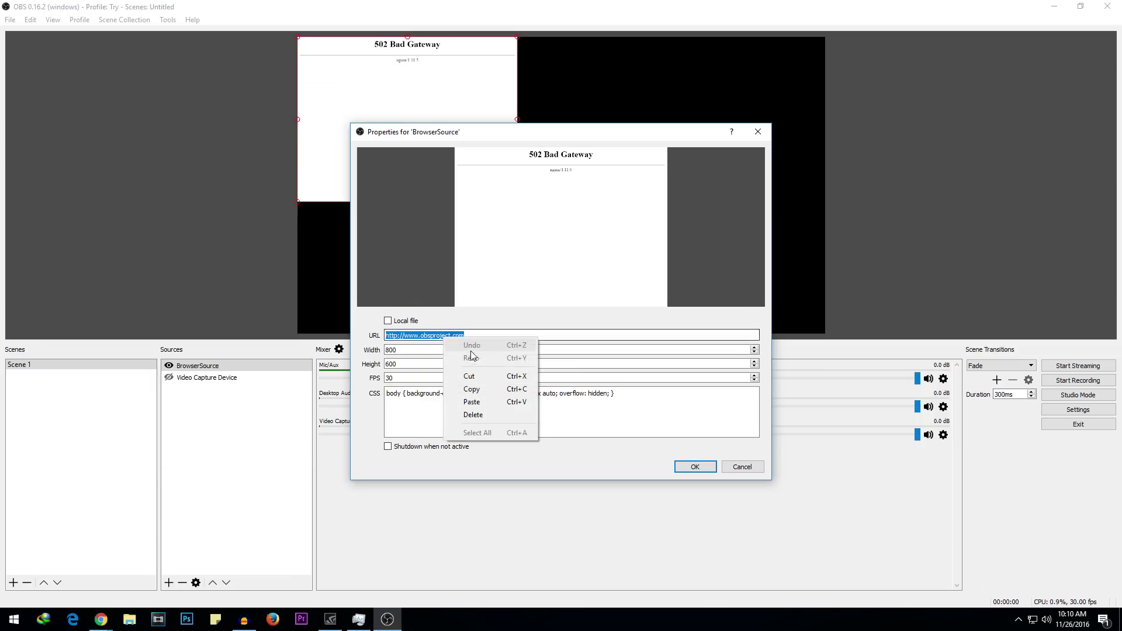
pyautogui.click(485, 402)
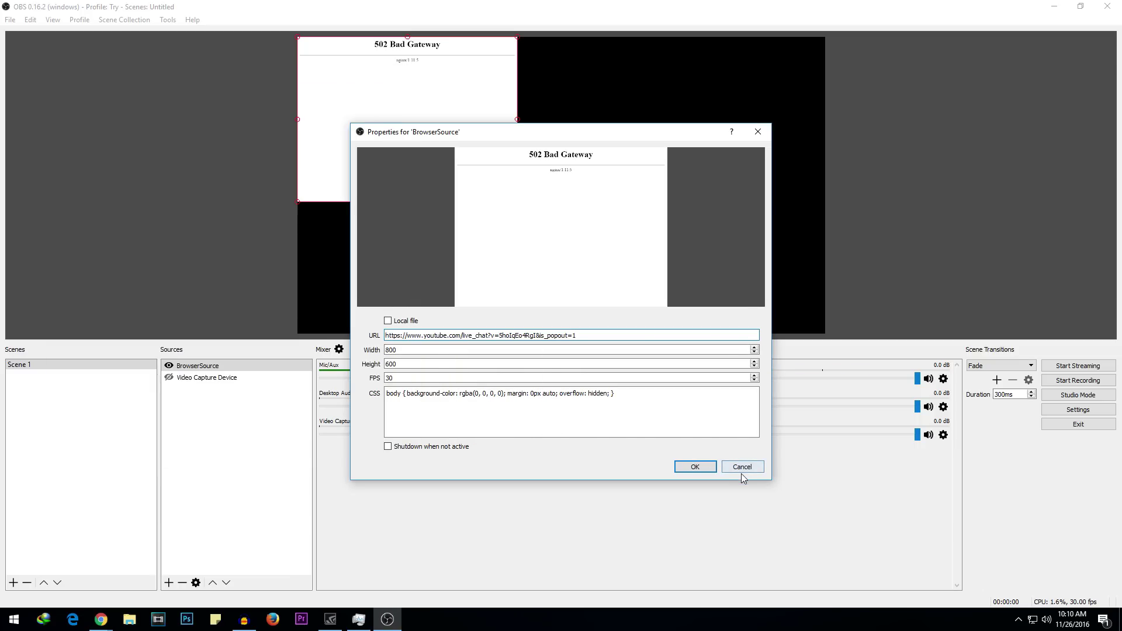
pyautogui.click(695, 466)
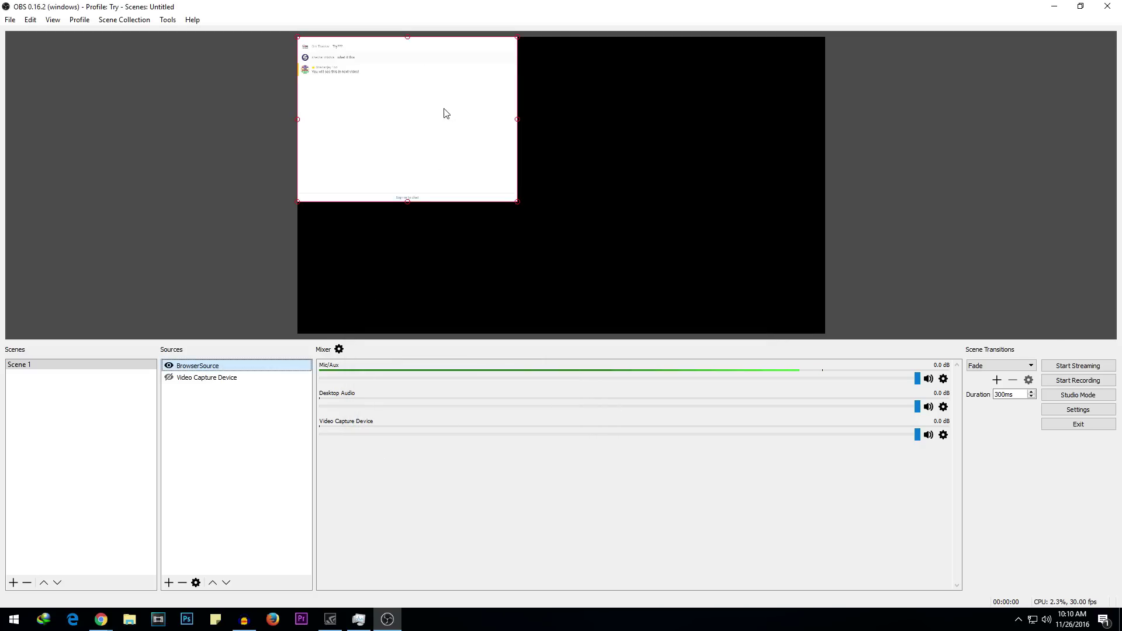
# Stretch the chat source across the canvas's right side and post 'Hi!' in the live chat.
pyautogui.moveTo(446, 112); pyautogui.dragTo(654, 205)
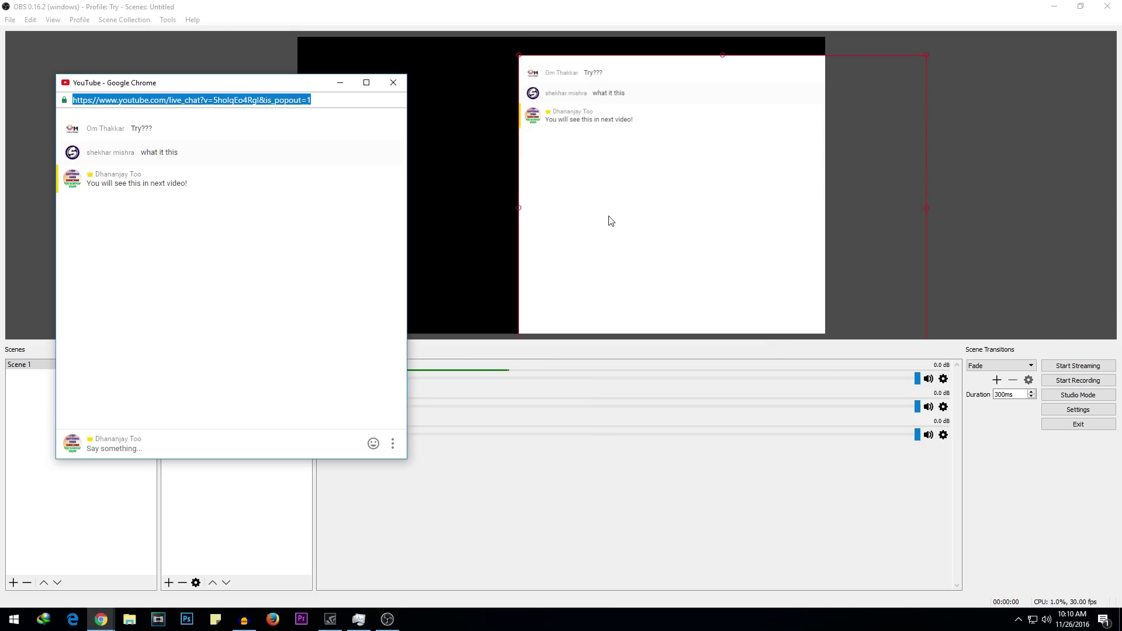
pyautogui.click(401, 286)
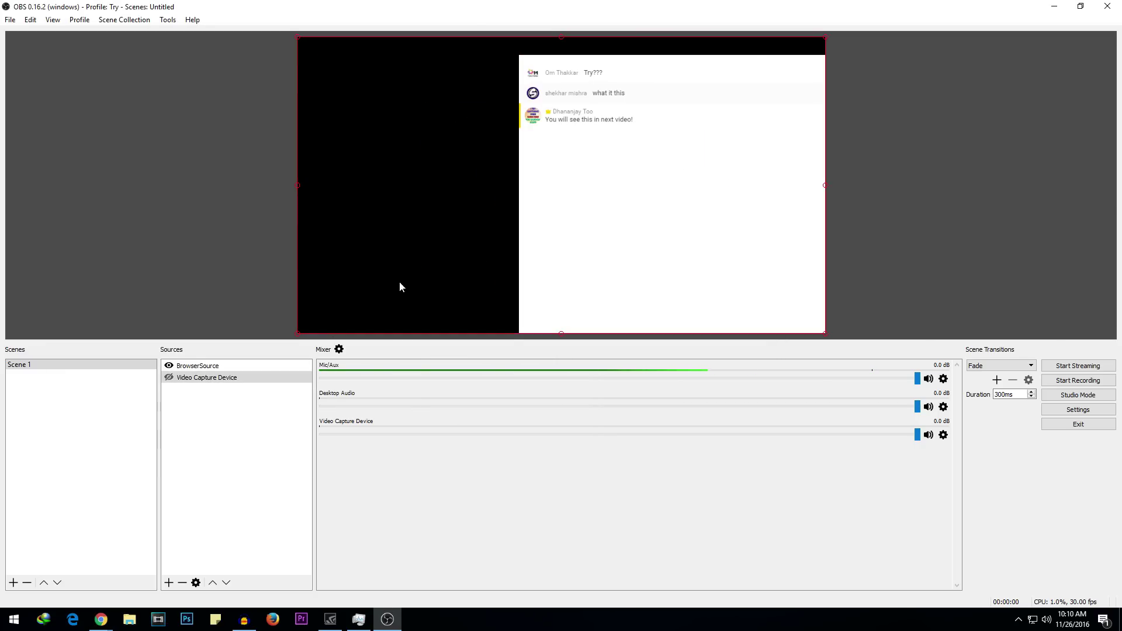
pyautogui.moveTo(101, 619)
pyautogui.click(167, 564)
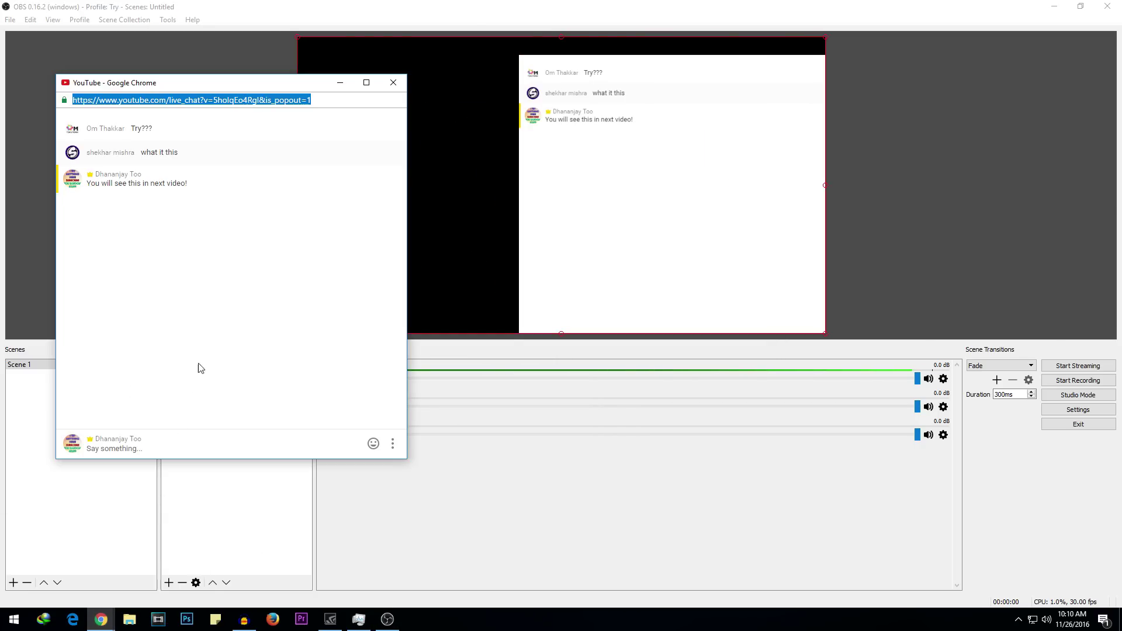
pyautogui.click(187, 421)
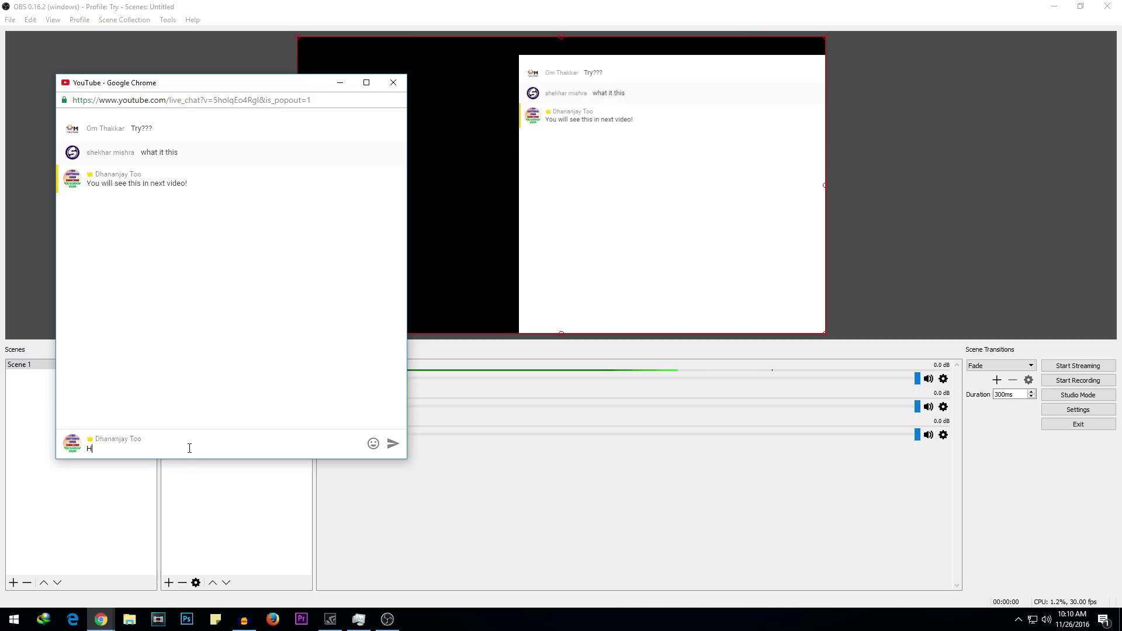
pyautogui.write('Hi!')
pyautogui.press('Return')
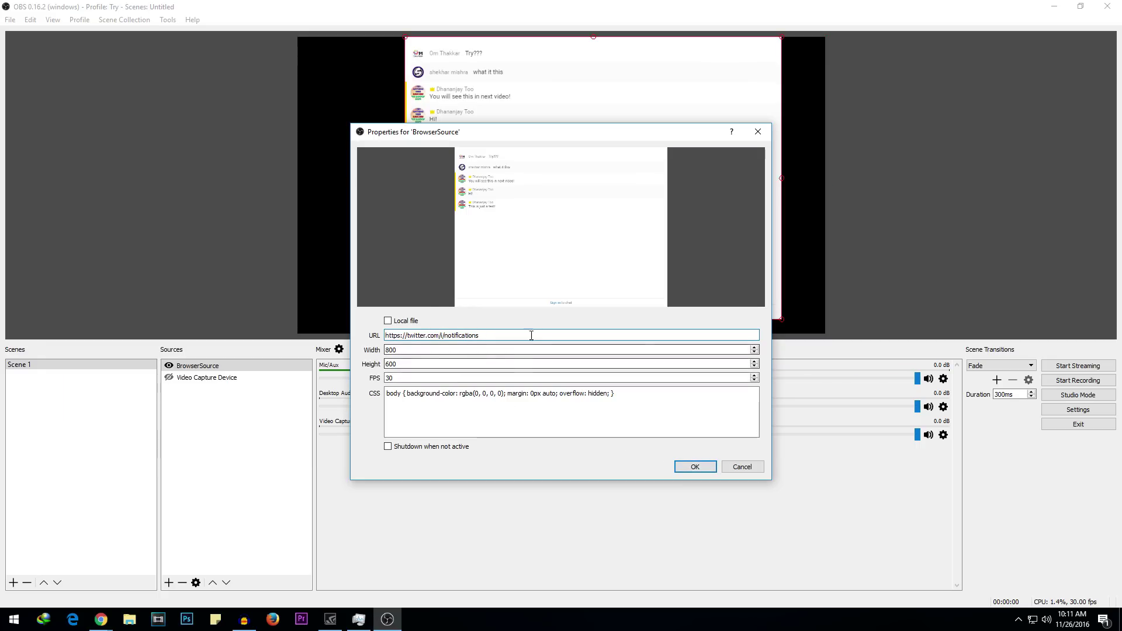
pyautogui.click(695, 466)
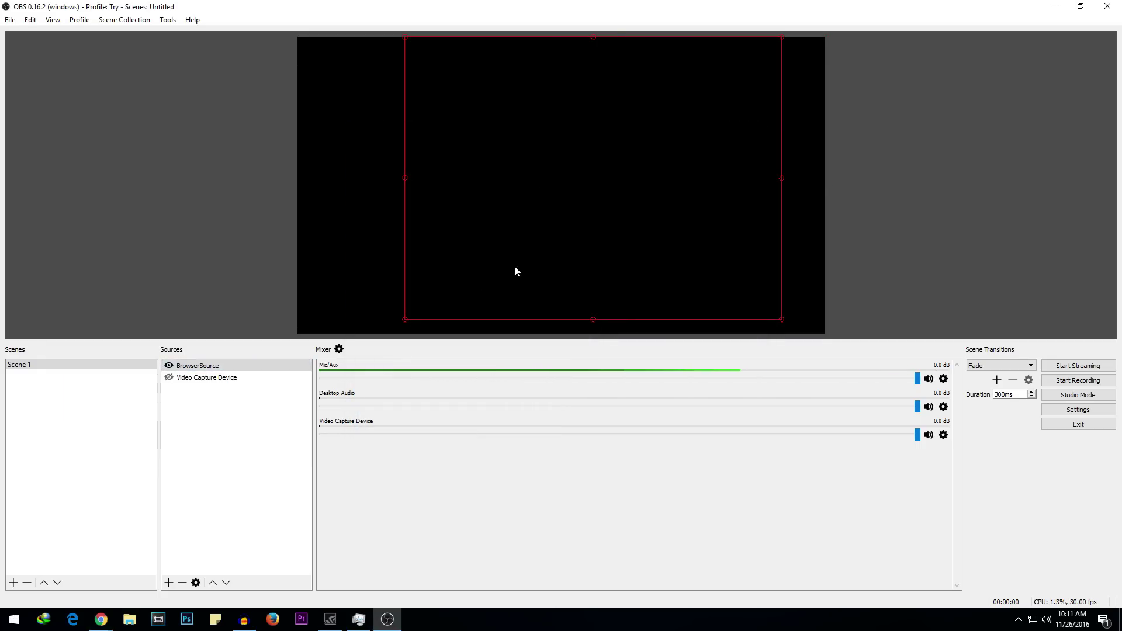
pyautogui.click(514, 265)
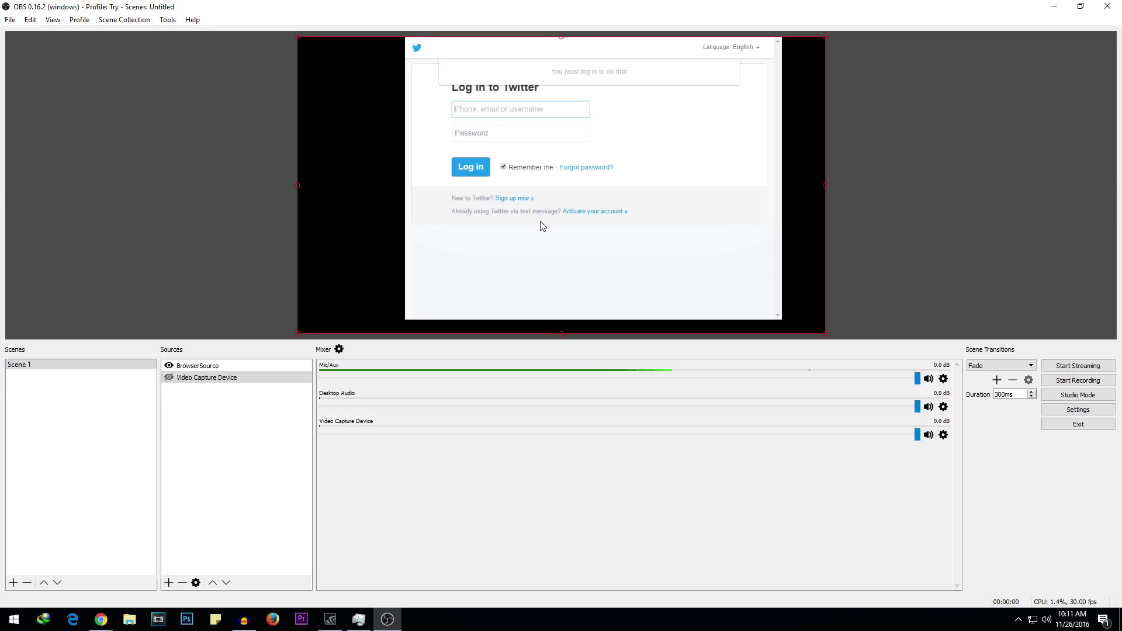
pyautogui.click(542, 225)
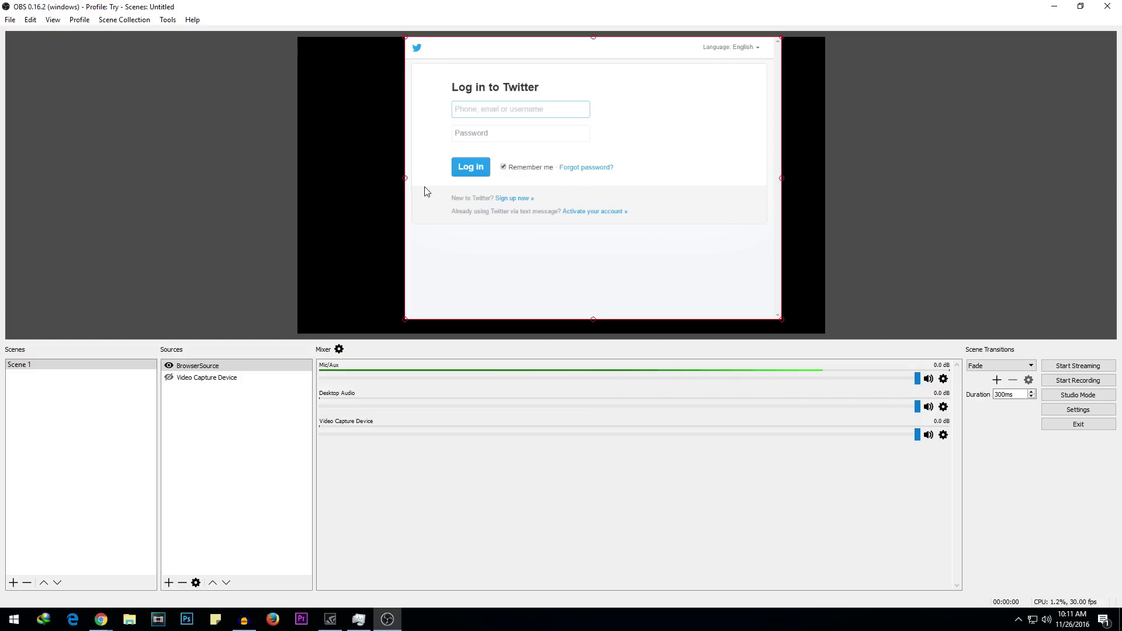
pyautogui.moveTo(516, 241); pyautogui.dragTo(525, 242)
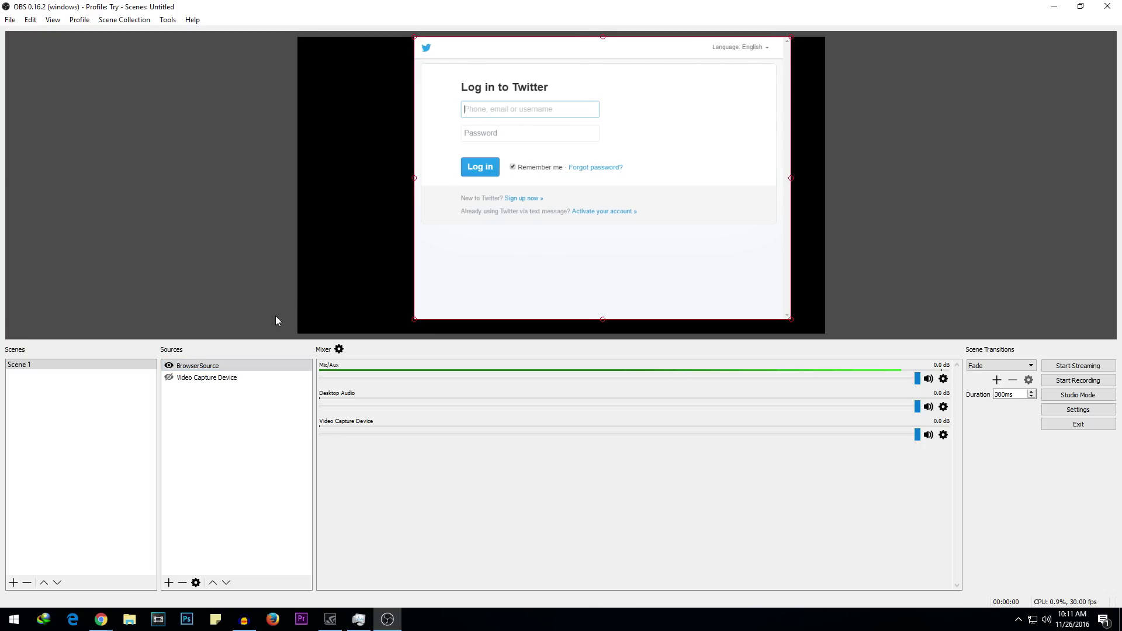
pyautogui.click(169, 365)
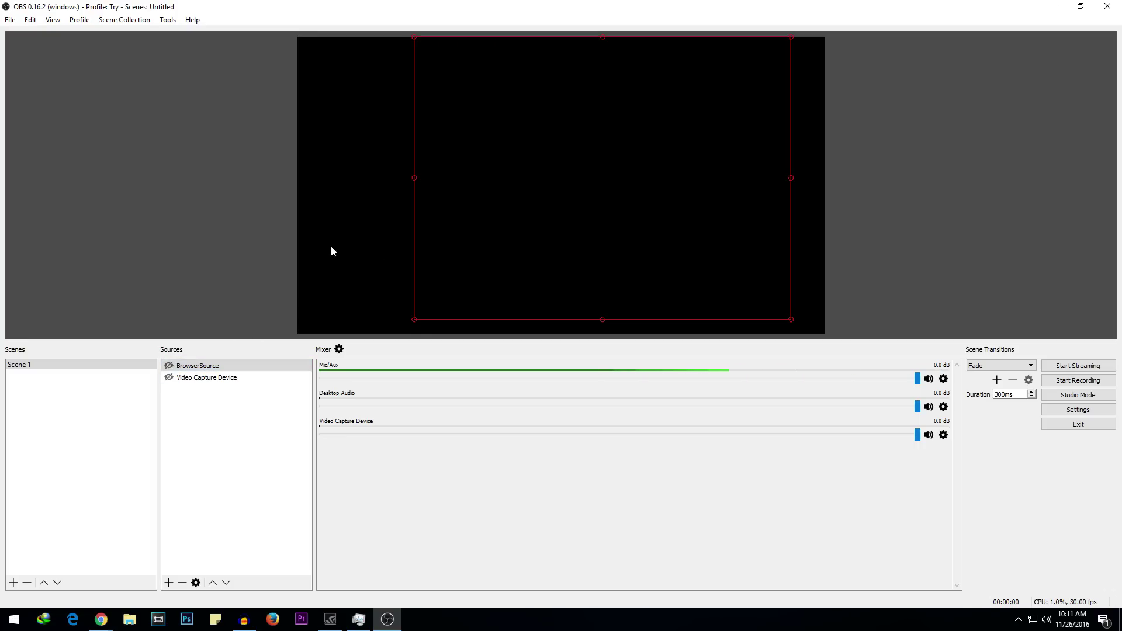
# Add a Window Capture source of the '[chrome.exe]: Twitter / Notifications - Google Chrome' window.
pyautogui.click(286, 421)
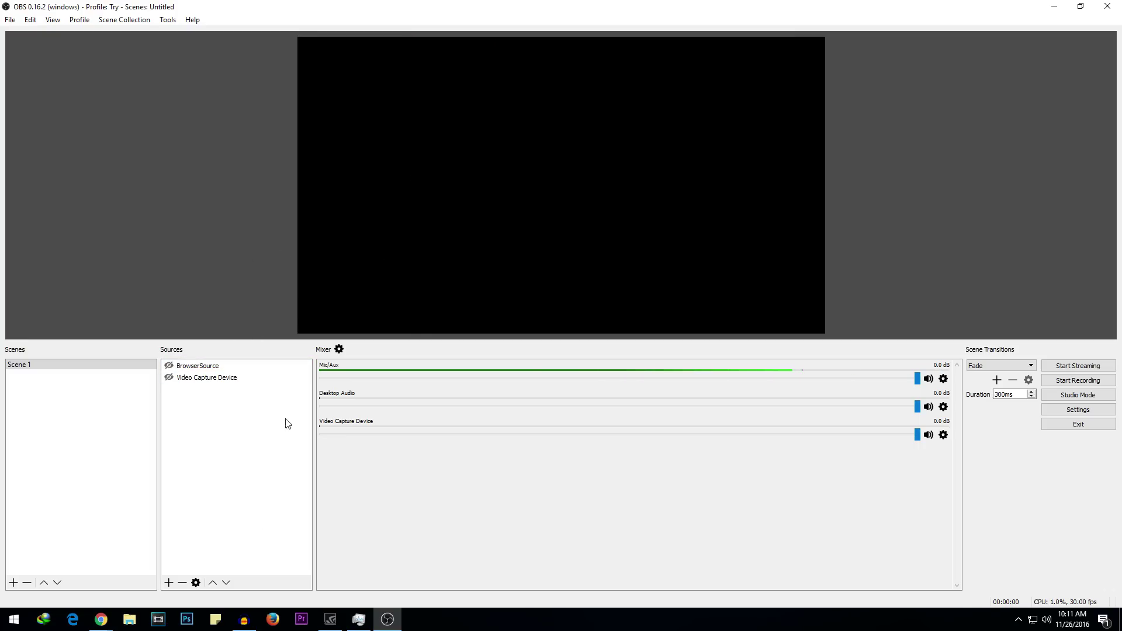
pyautogui.click(169, 583)
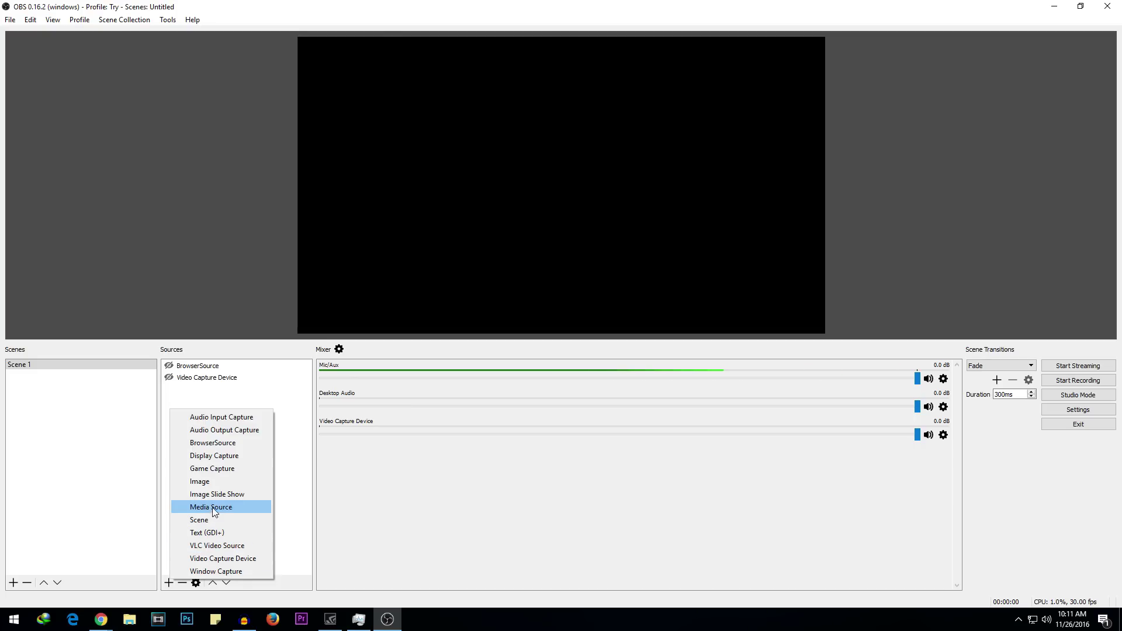
pyautogui.click(227, 572)
pyautogui.click(587, 390)
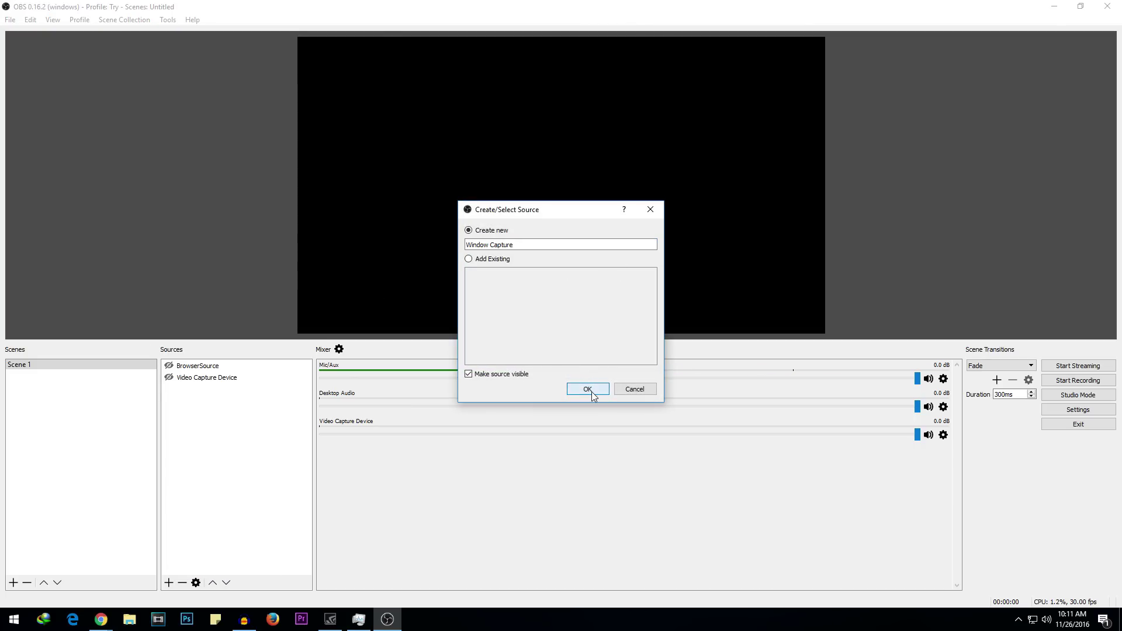
pyautogui.click(490, 380)
pyautogui.click(487, 369)
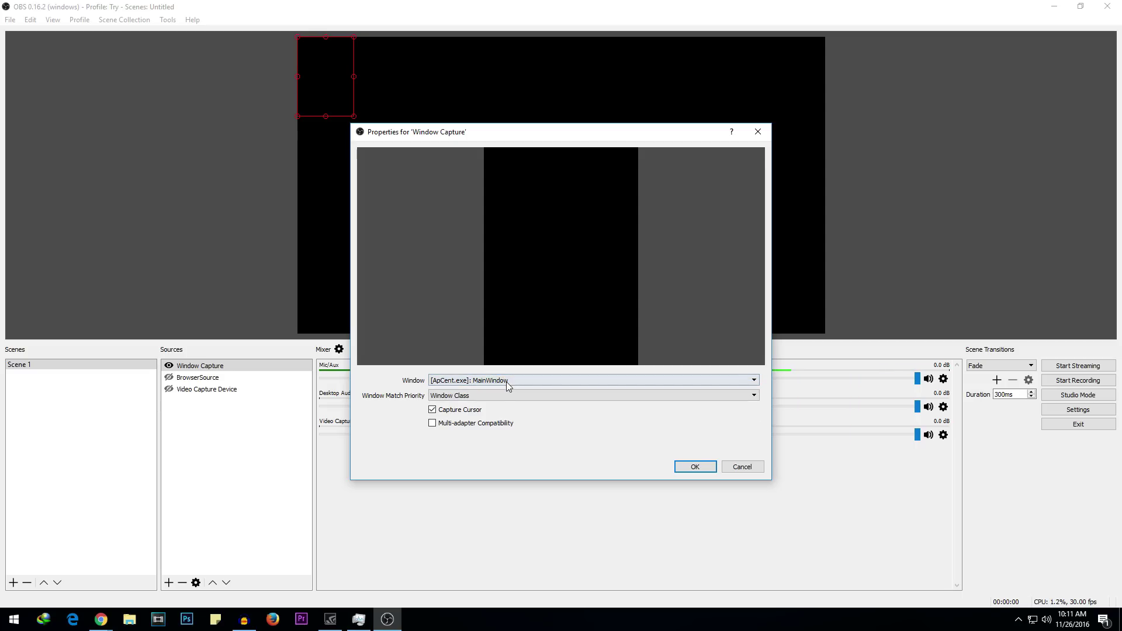
pyautogui.click(507, 381)
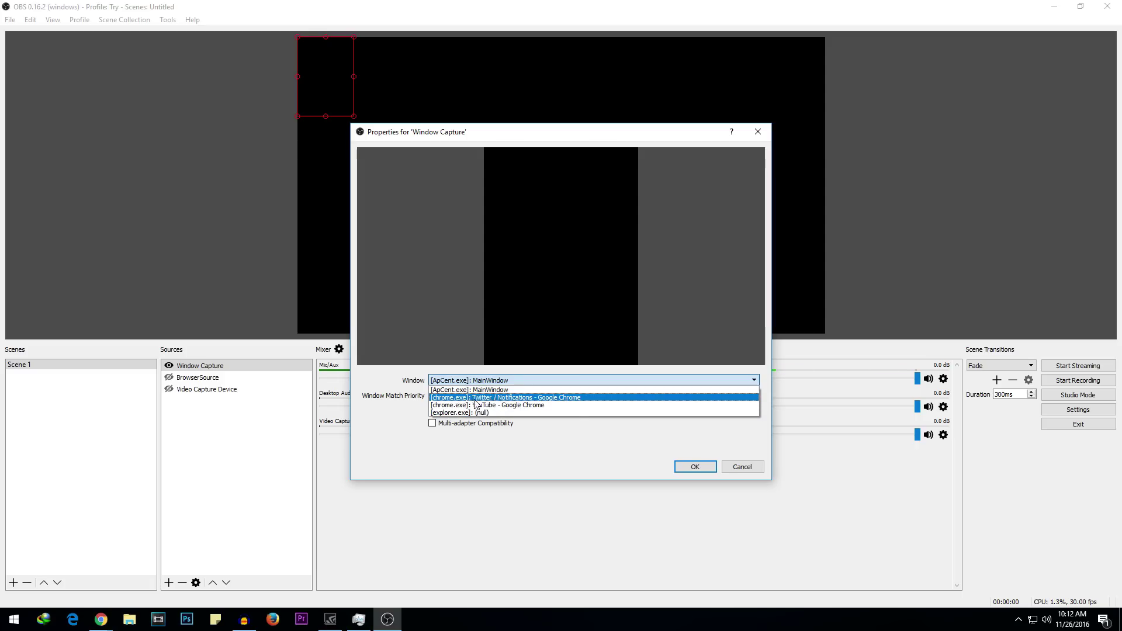
pyautogui.click(544, 399)
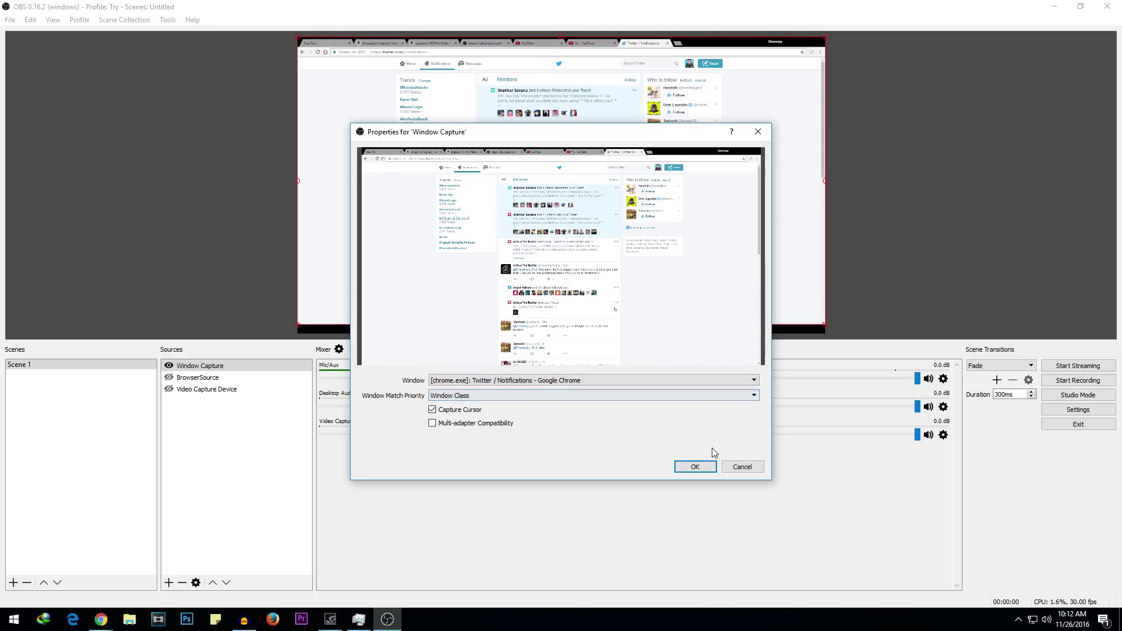
pyautogui.click(695, 466)
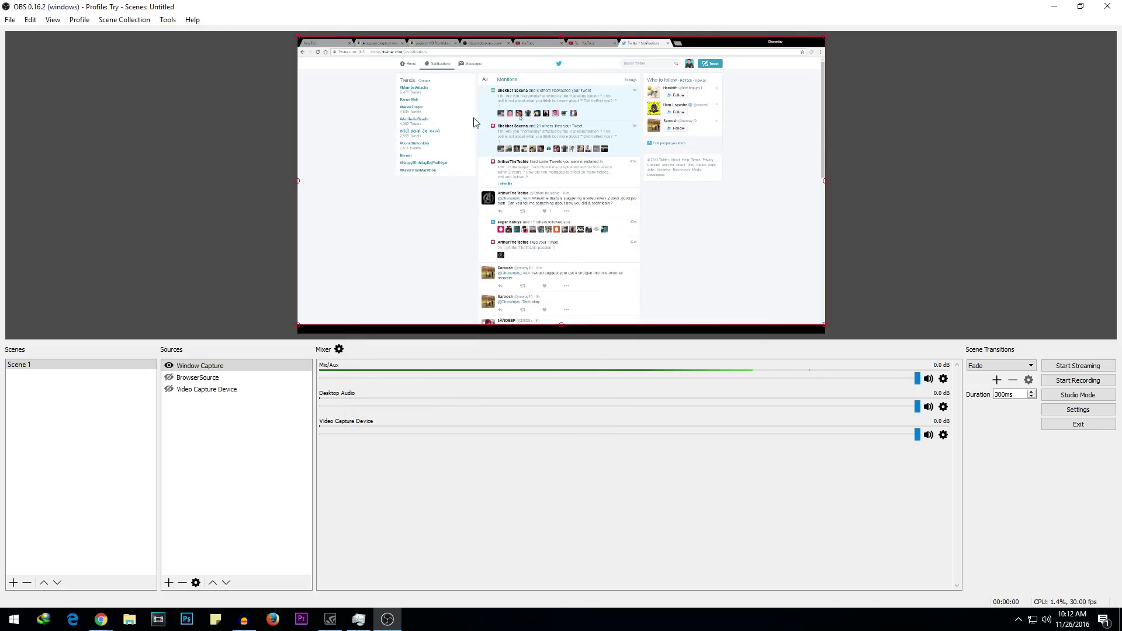
# Bring Chrome forward and switch to the Live Tech Q&A video tab.
pyautogui.moveTo(101, 620)
pyautogui.click(64, 555)
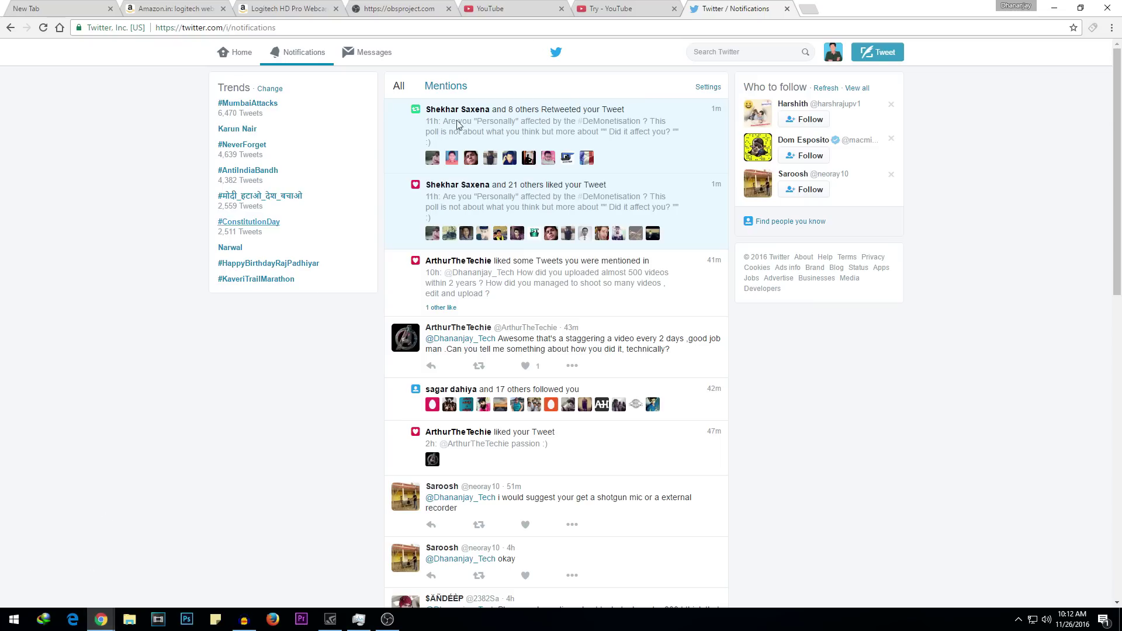
pyautogui.click(591, 10)
pyautogui.hotkey('ctrl', 'Tab')
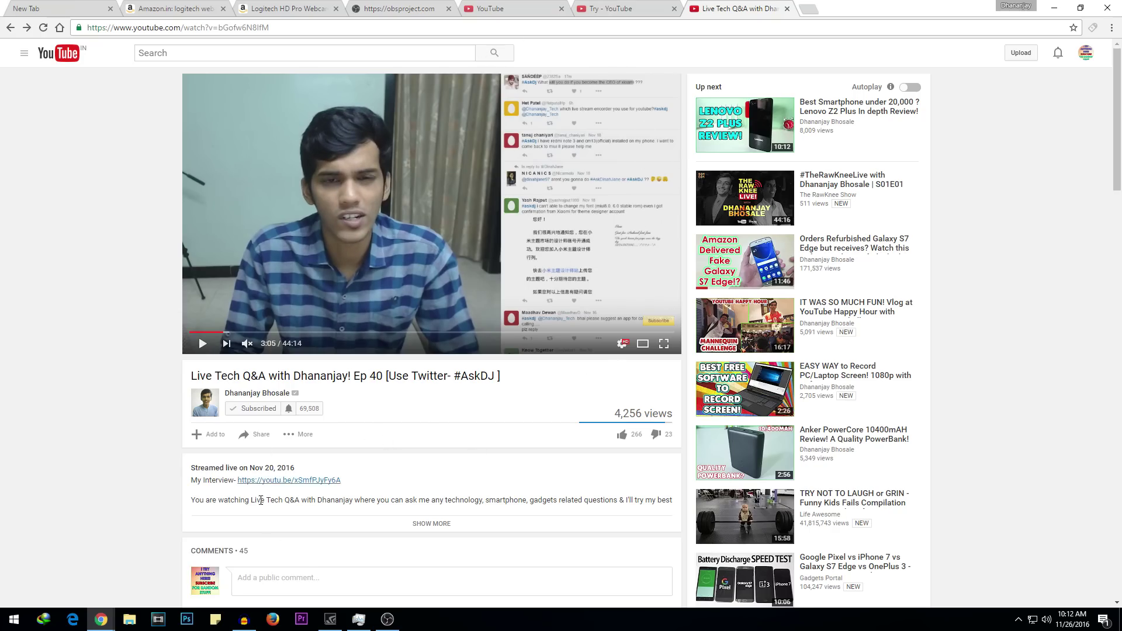
# Check the capture in OBS by selecting and clearing sources, then return to Chrome.
pyautogui.click(387, 619)
pyautogui.click(198, 377)
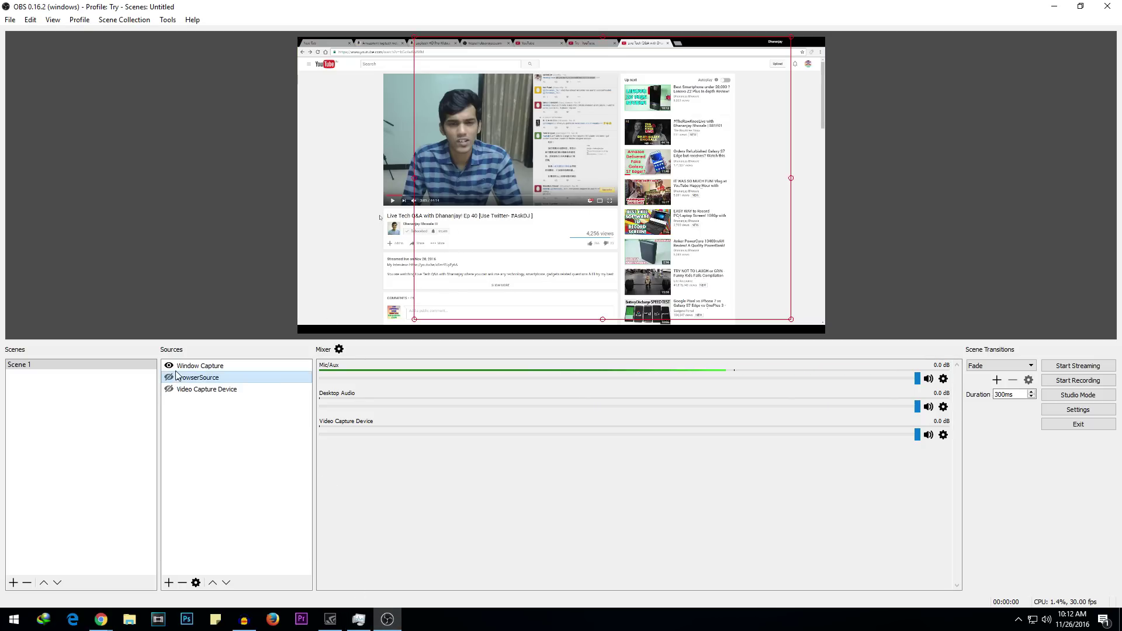
pyautogui.click(333, 238)
pyautogui.click(906, 218)
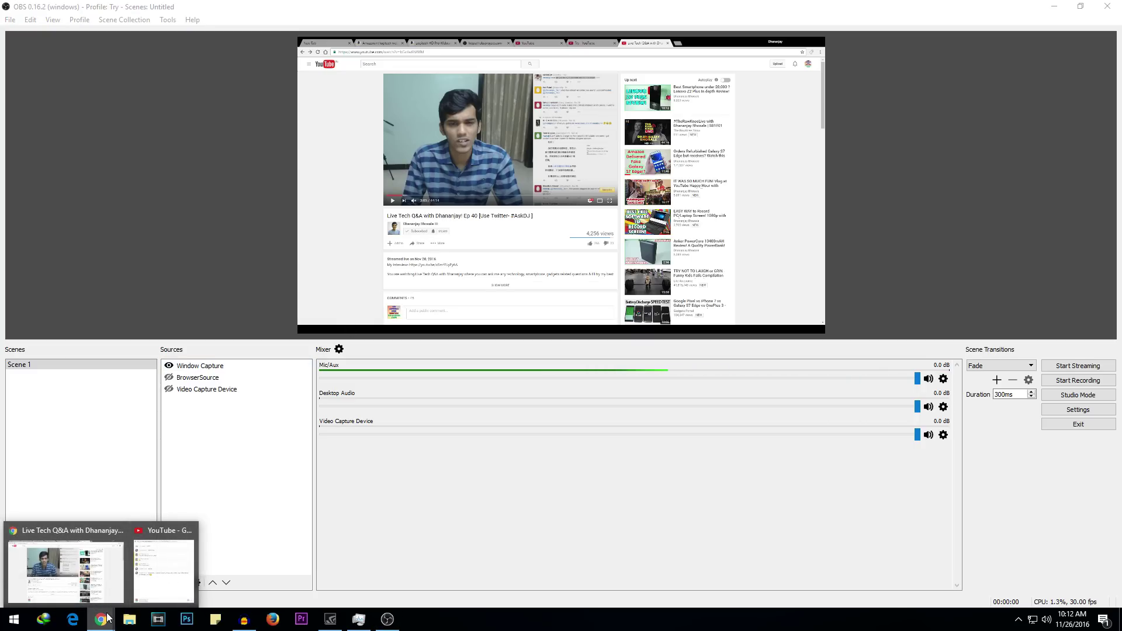
pyautogui.click(98, 592)
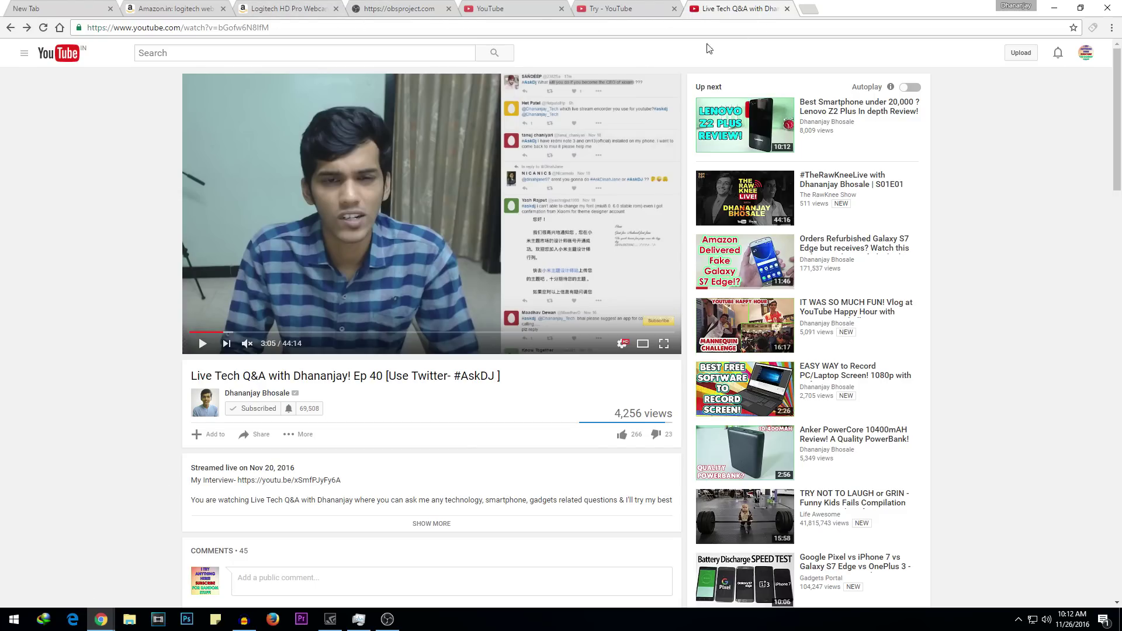
# Open twitter.com in a new tab and drag it out into its own maximized Chrome window.
pyautogui.click(809, 8)
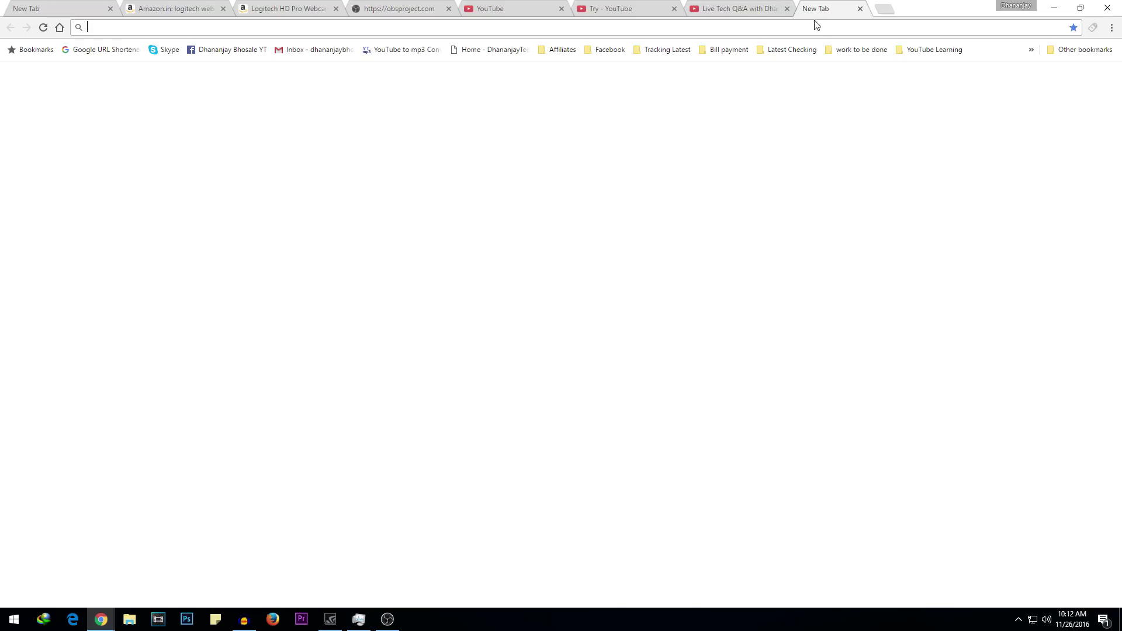
pyautogui.write('tw')
pyautogui.press('Return')
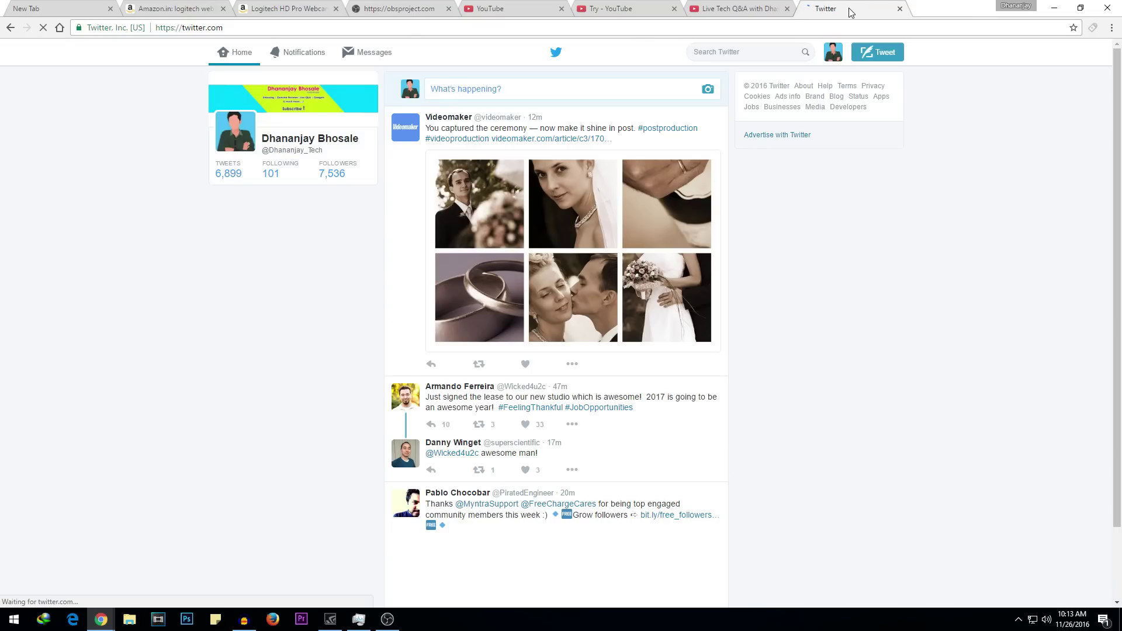
pyautogui.moveTo(850, 12); pyautogui.dragTo(838, 124)
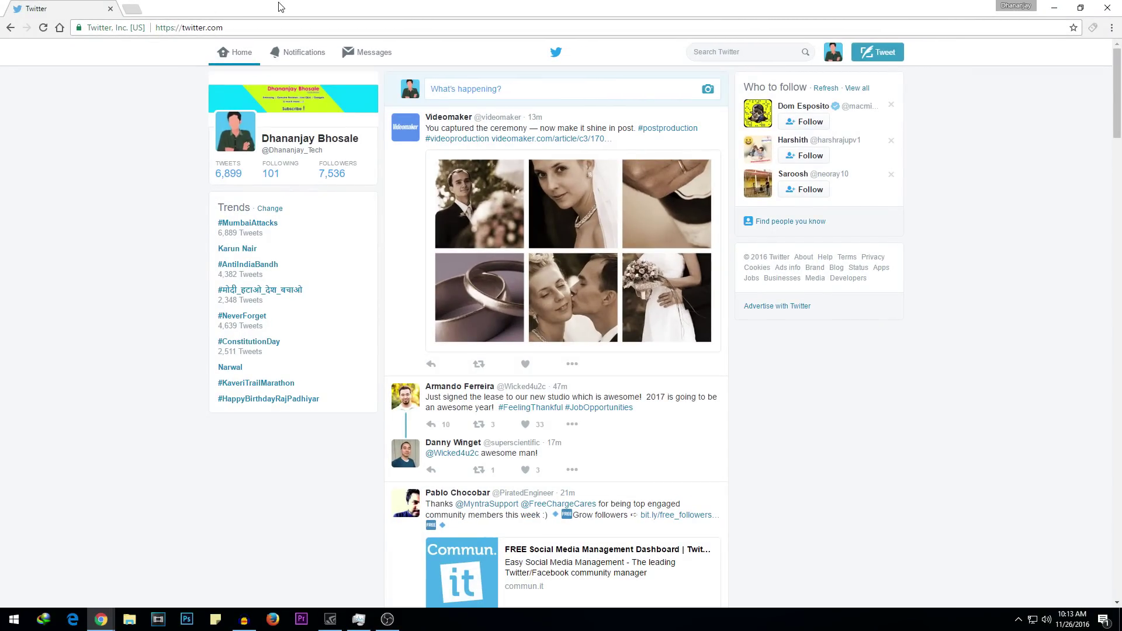
pyautogui.doubleClick(794, 5)
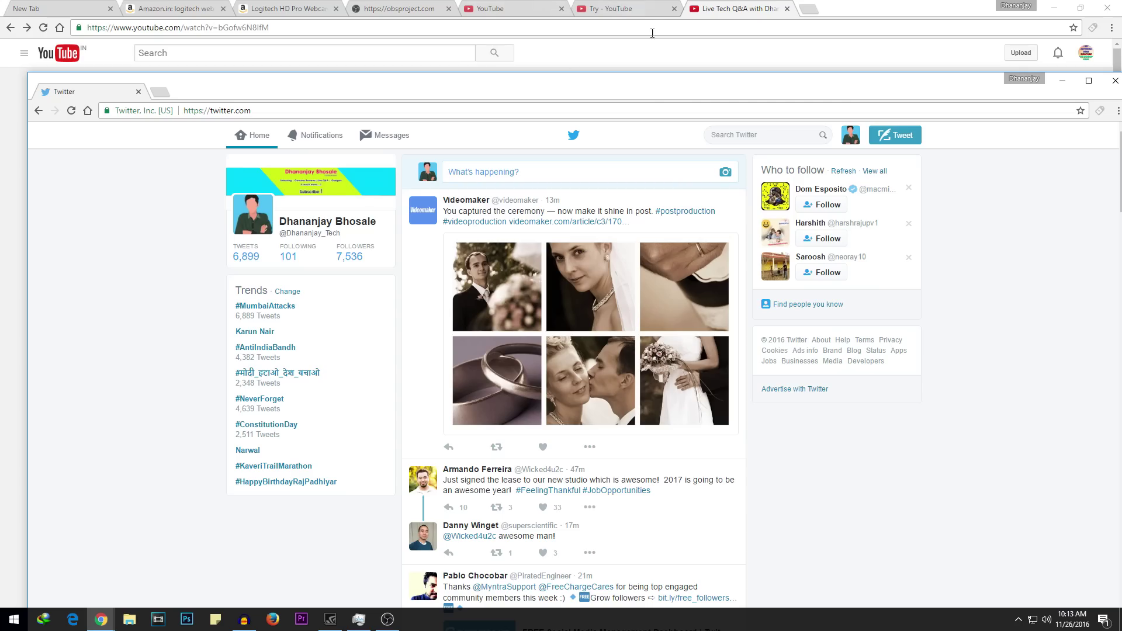
pyautogui.doubleClick(602, 85)
pyautogui.click(388, 620)
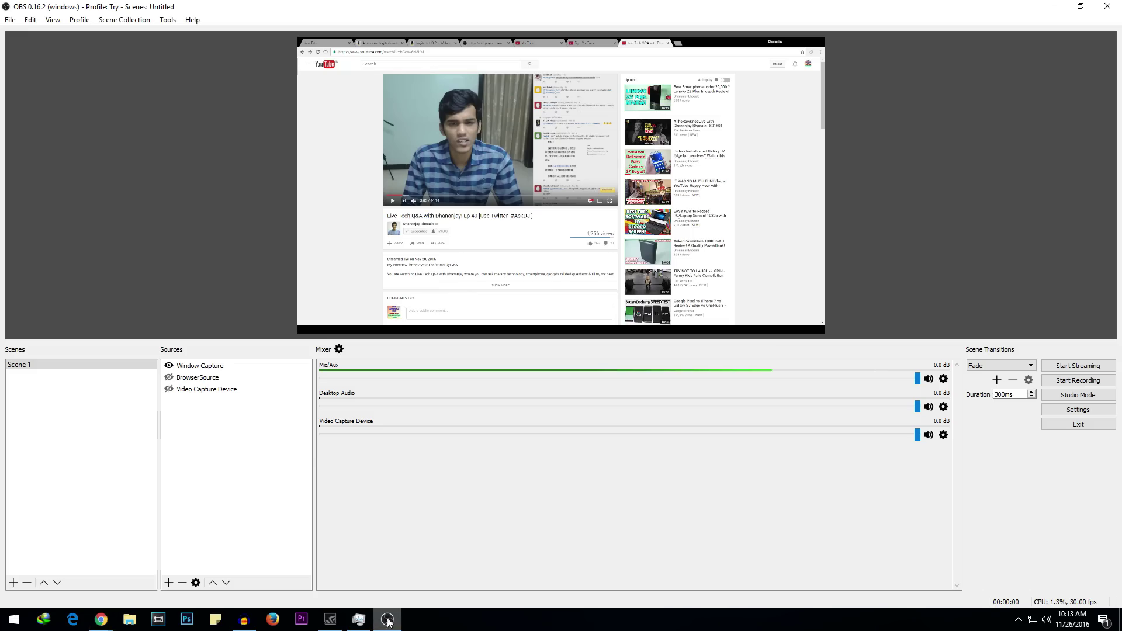
# Switch the Window Capture to the '[chrome.exe]: Twitter - Google Chrome' window and check Twitter.
pyautogui.doubleClick(199, 366)
pyautogui.click(442, 380)
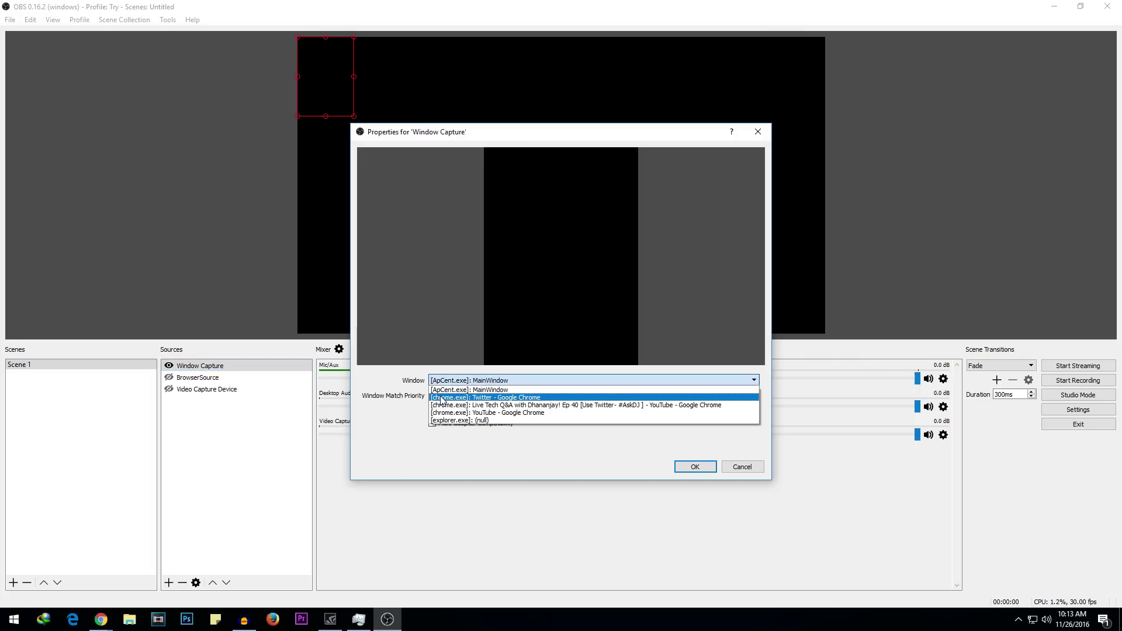
pyautogui.click(521, 399)
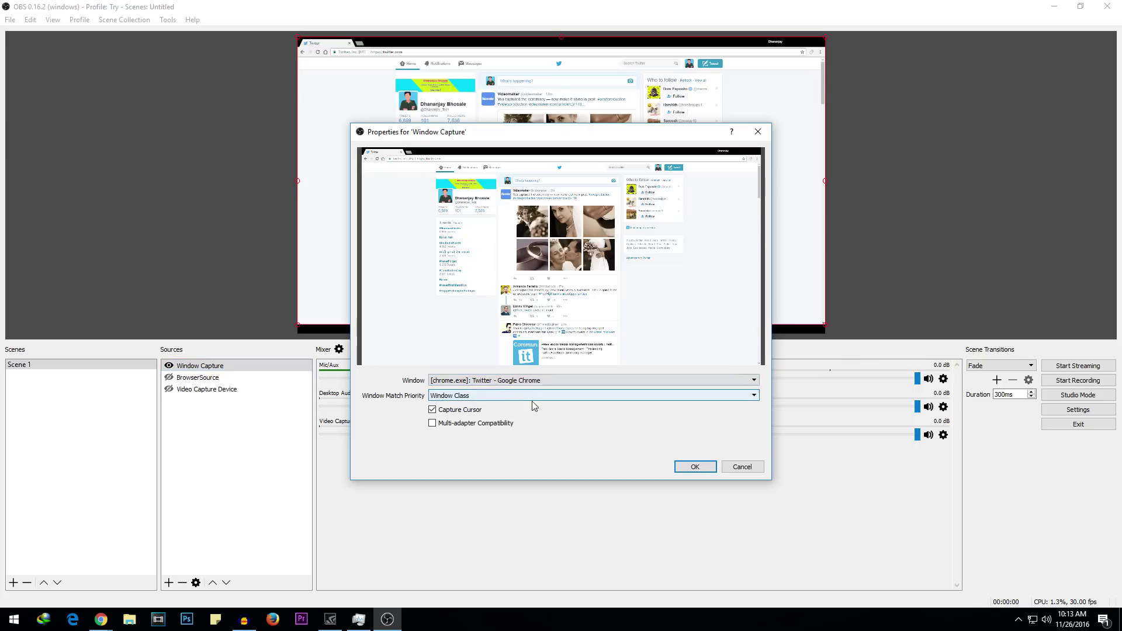
pyautogui.click(688, 467)
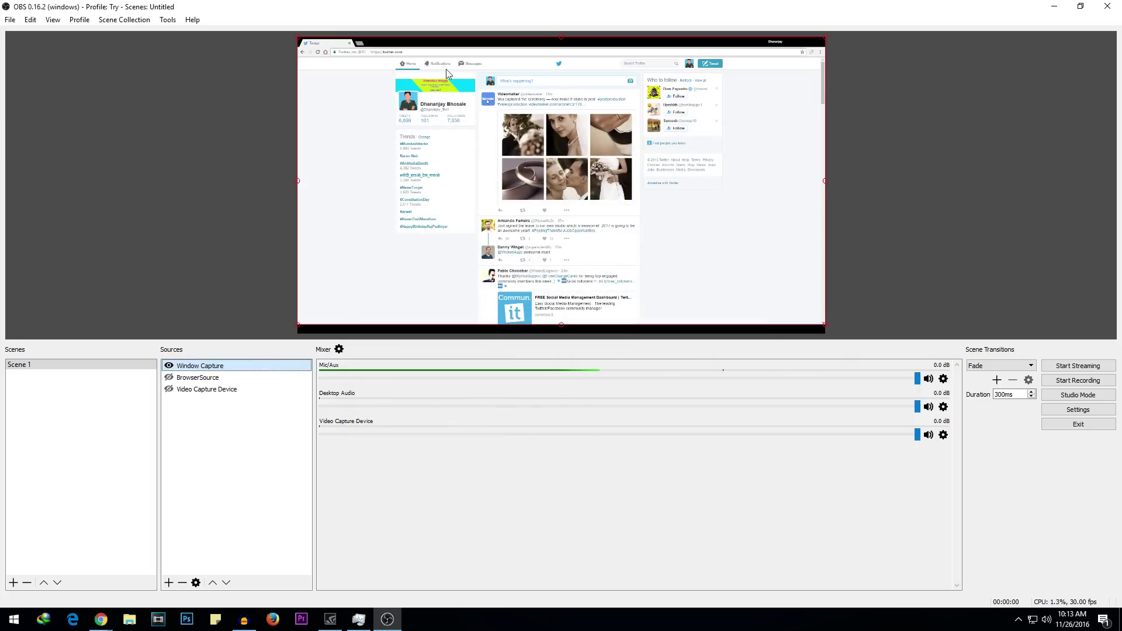
pyautogui.moveTo(101, 619)
pyautogui.click(244, 579)
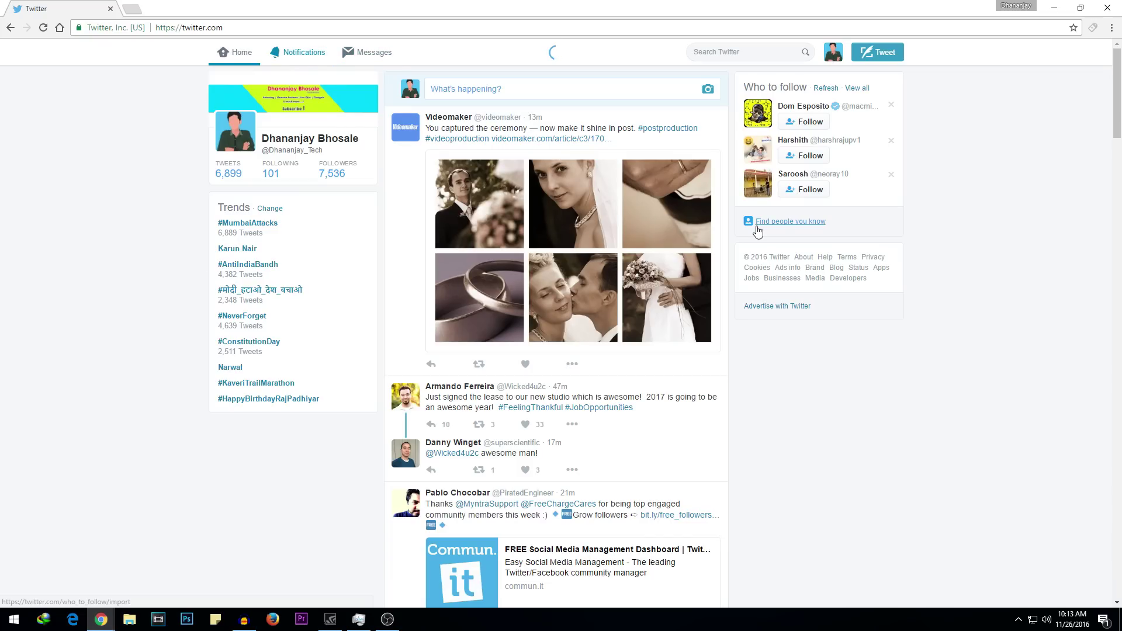
pyautogui.hotkey('alt', 'Tab')
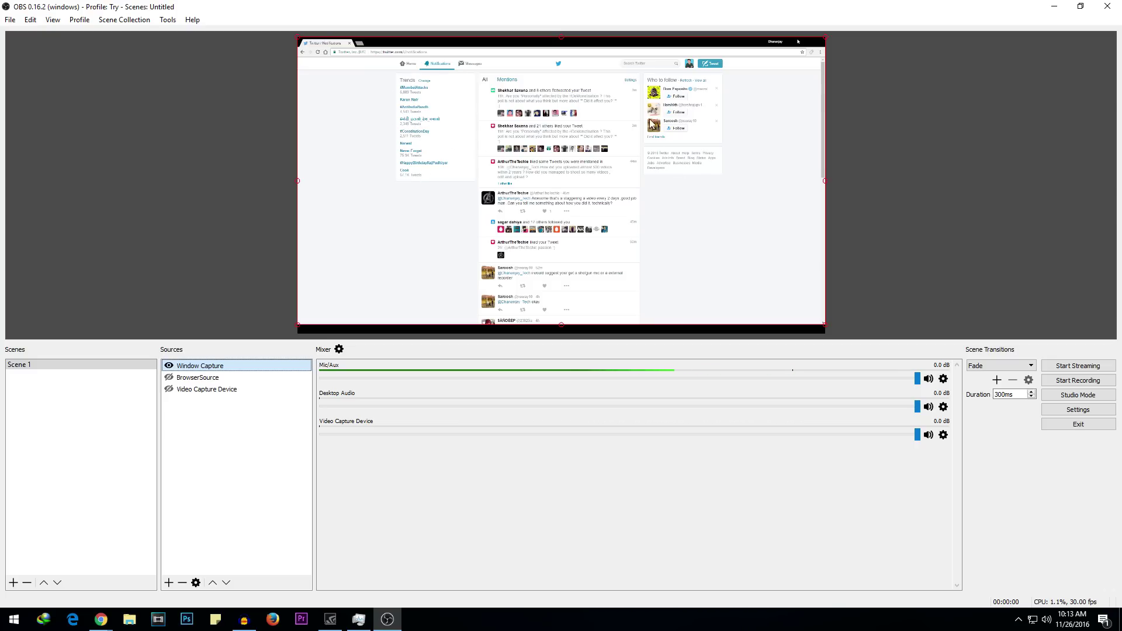
# Add a Crop/Pad filter to the Window Capture source.
pyautogui.rightClick(208, 369)
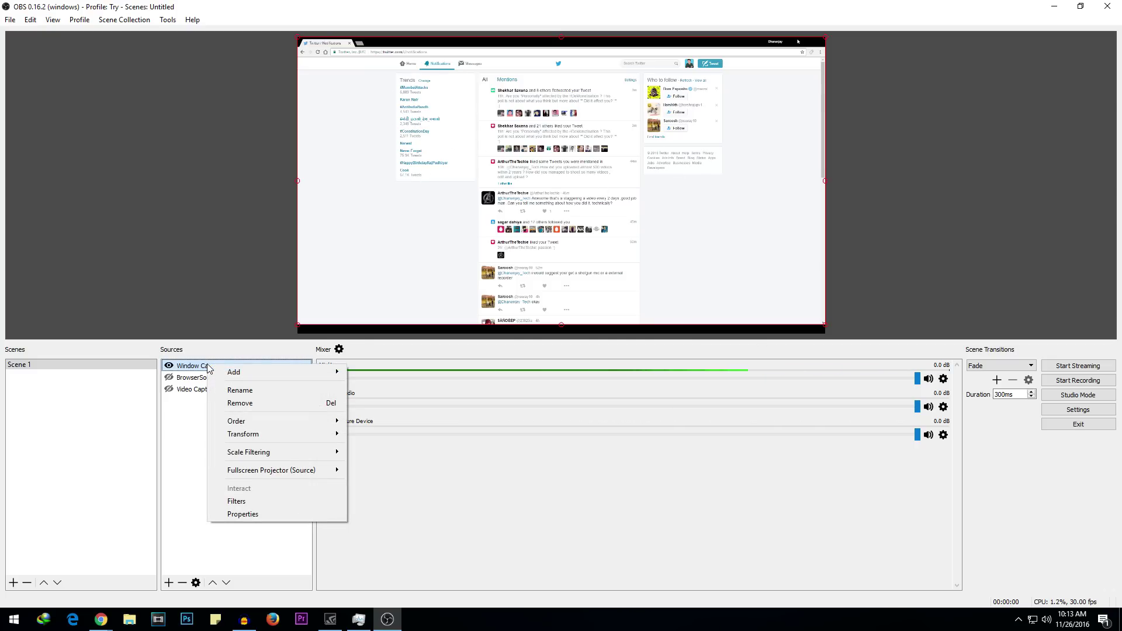
pyautogui.click(251, 502)
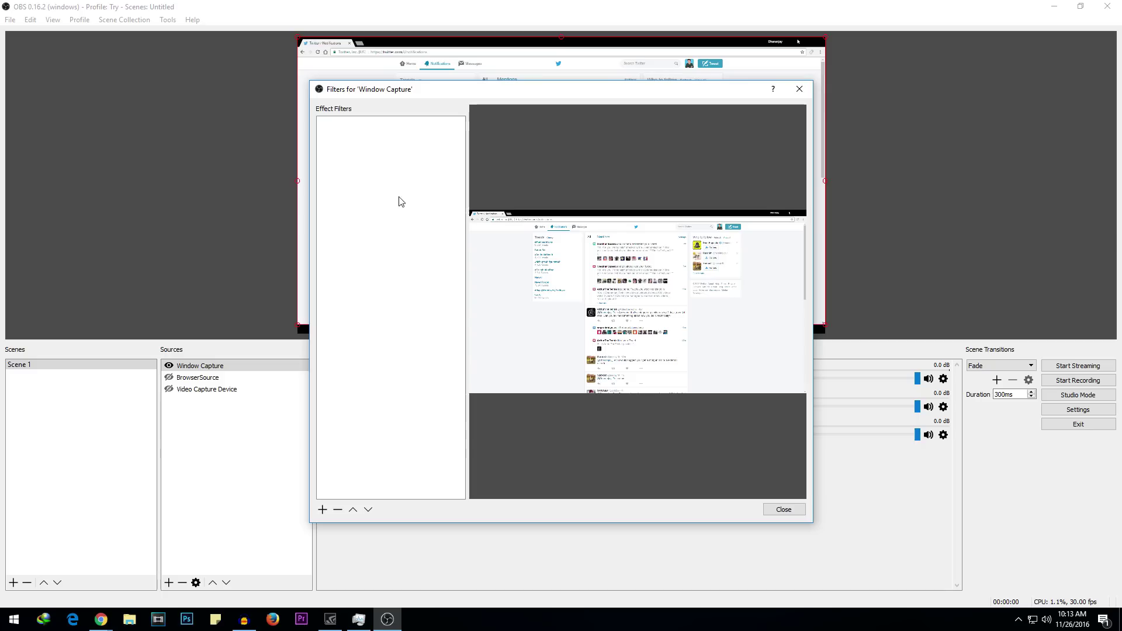
pyautogui.click(323, 510)
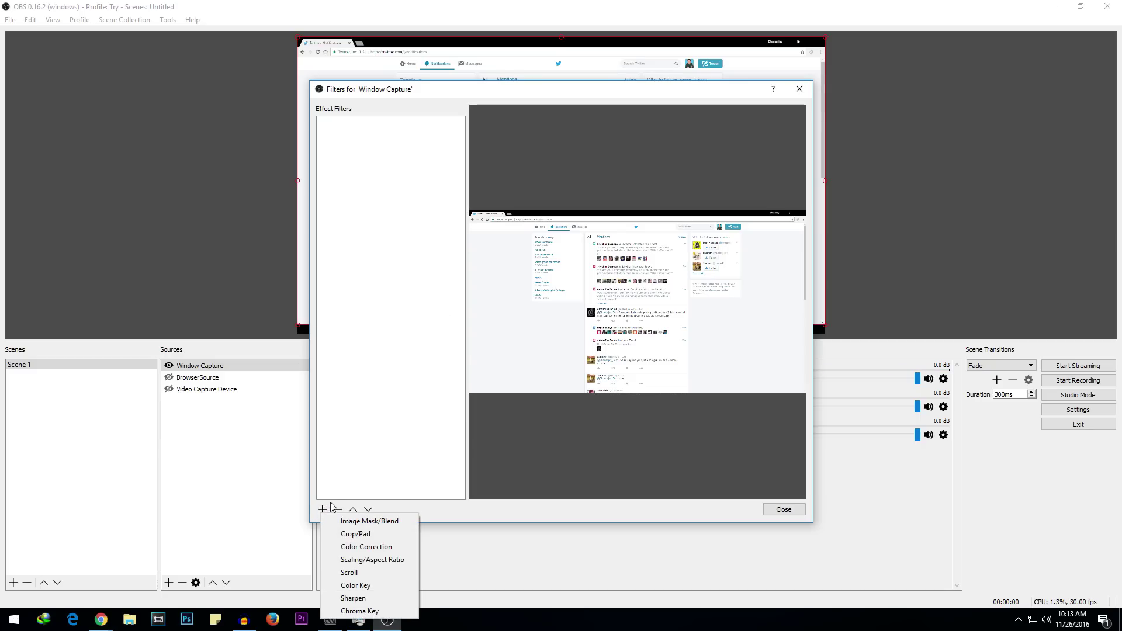
pyautogui.click(362, 534)
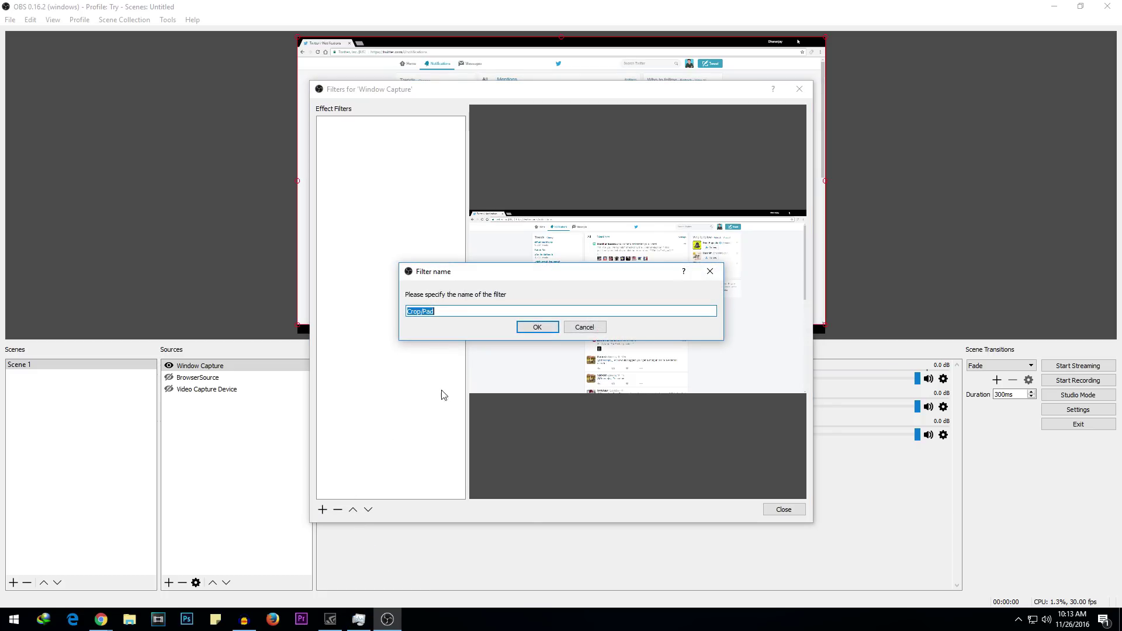
pyautogui.click(537, 327)
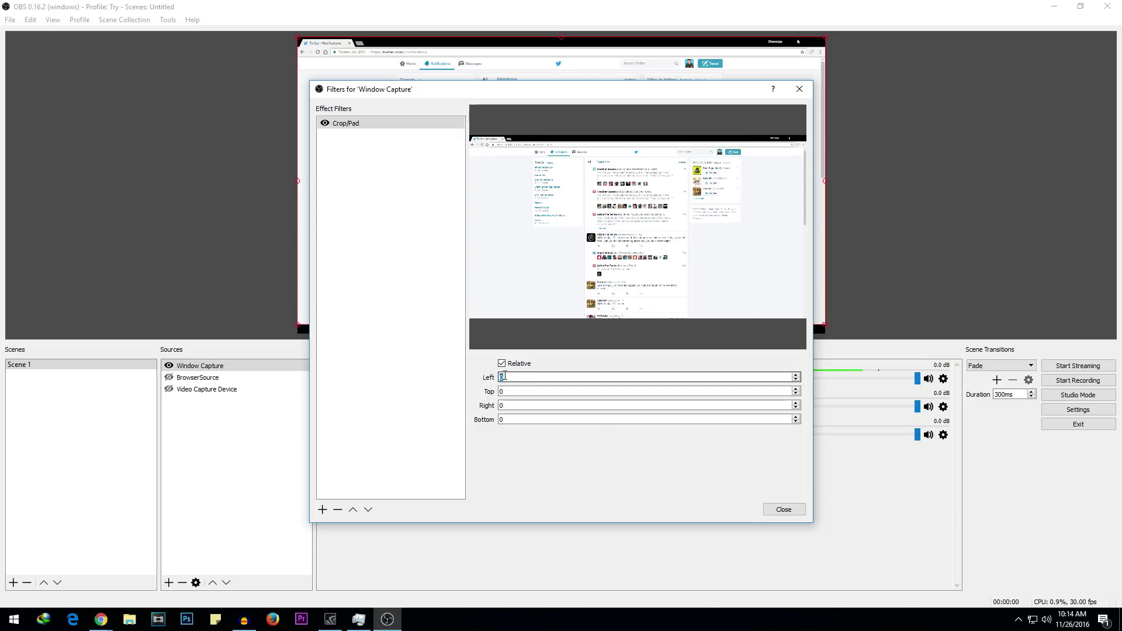
# Enter the left crop amount, correcting it several times.
pyautogui.write('400')
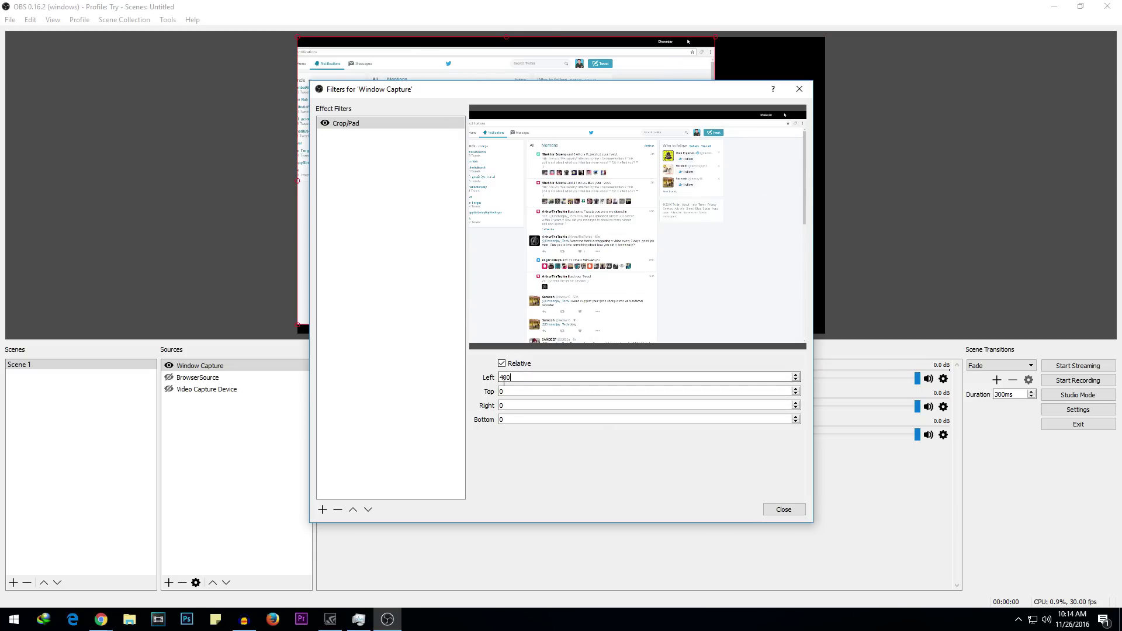
pyautogui.press('BackSpace')
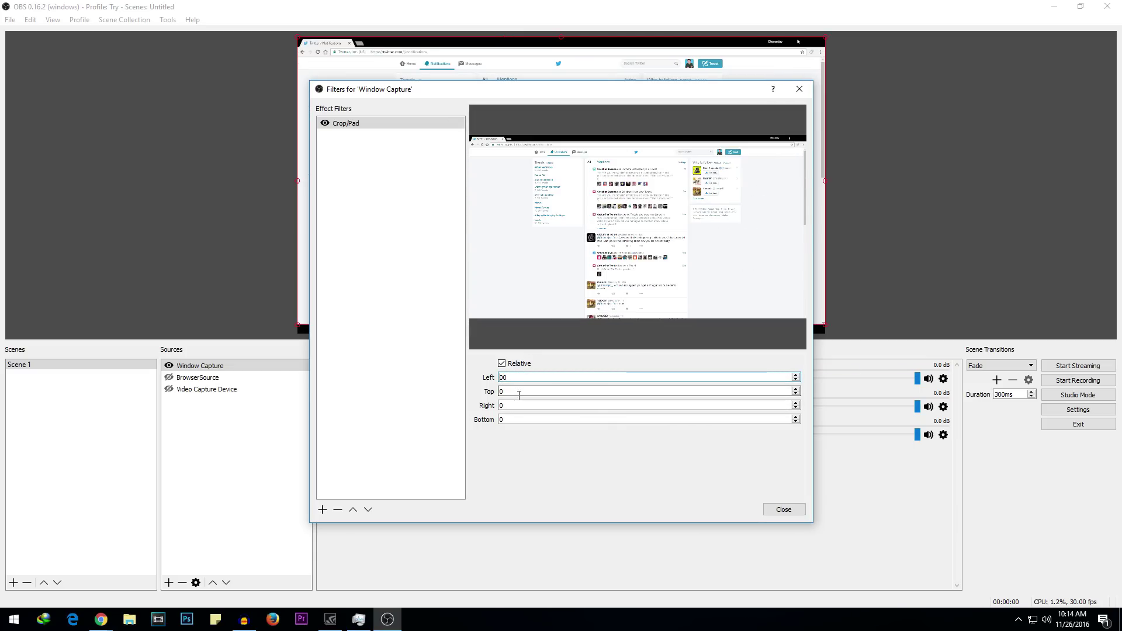
pyautogui.write('55')
pyautogui.press('Delete')
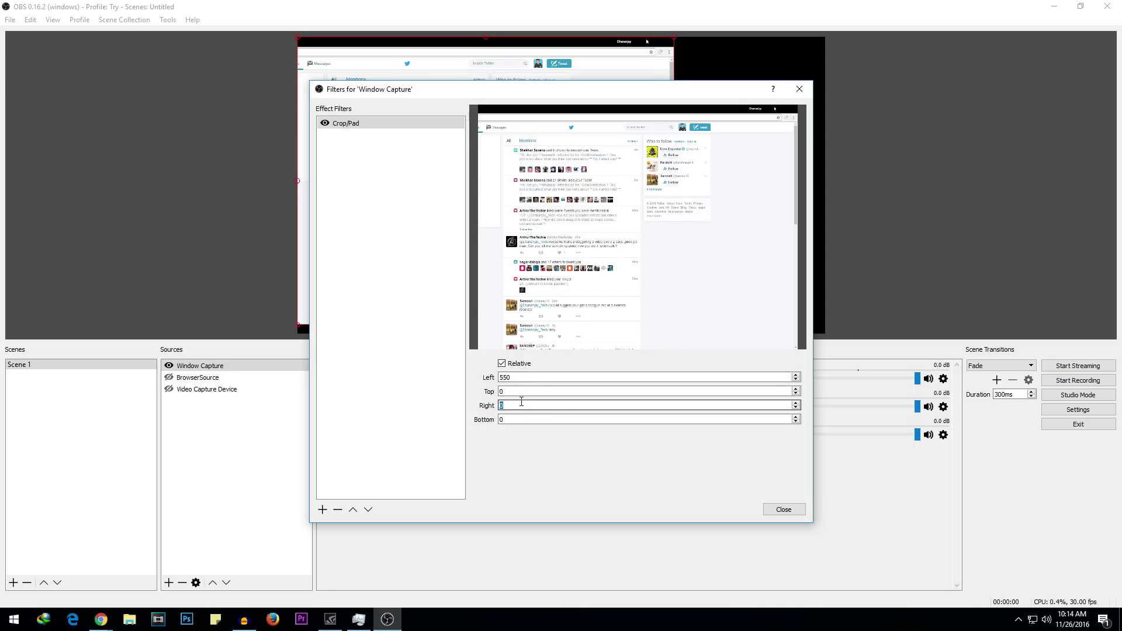
pyautogui.write('550')
pyautogui.click(503, 376)
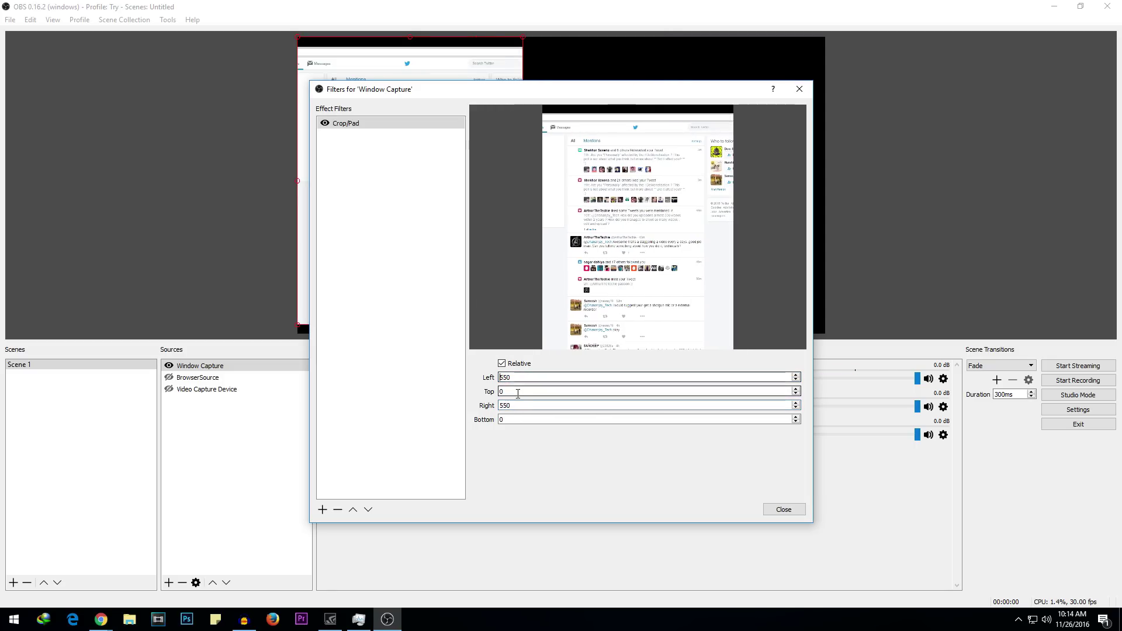
pyautogui.press('BackSpace')
pyautogui.write('6')
# Set the right crop to 670 and settle the left crop at 660.
pyautogui.click(503, 405)
pyautogui.press('BackSpace')
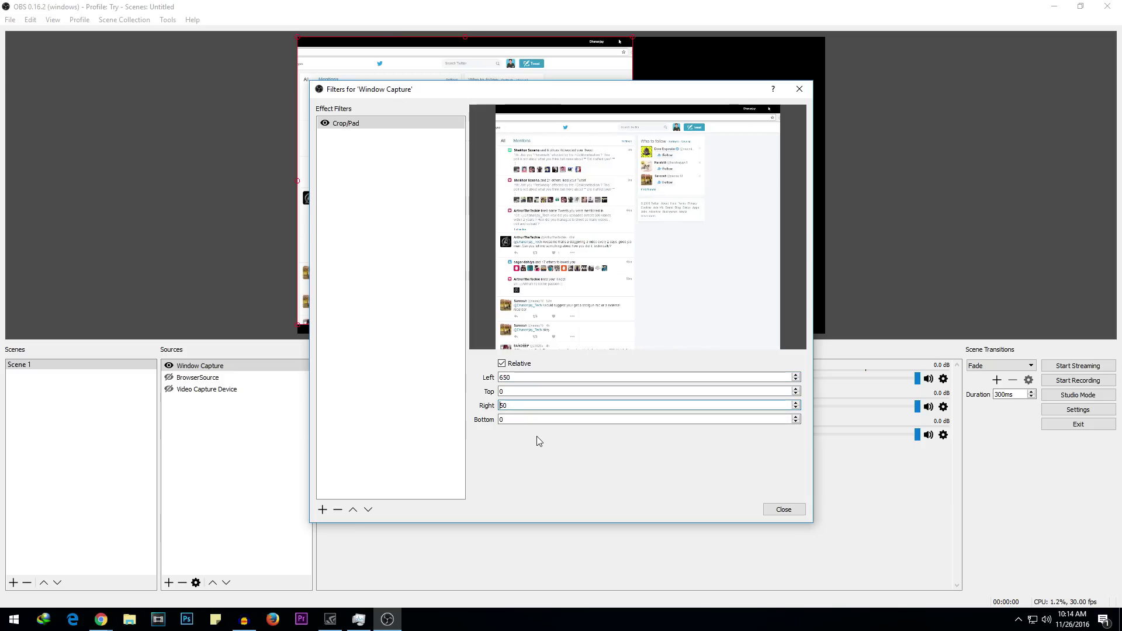
pyautogui.write('6')
pyautogui.press('Delete')
pyautogui.write('8')
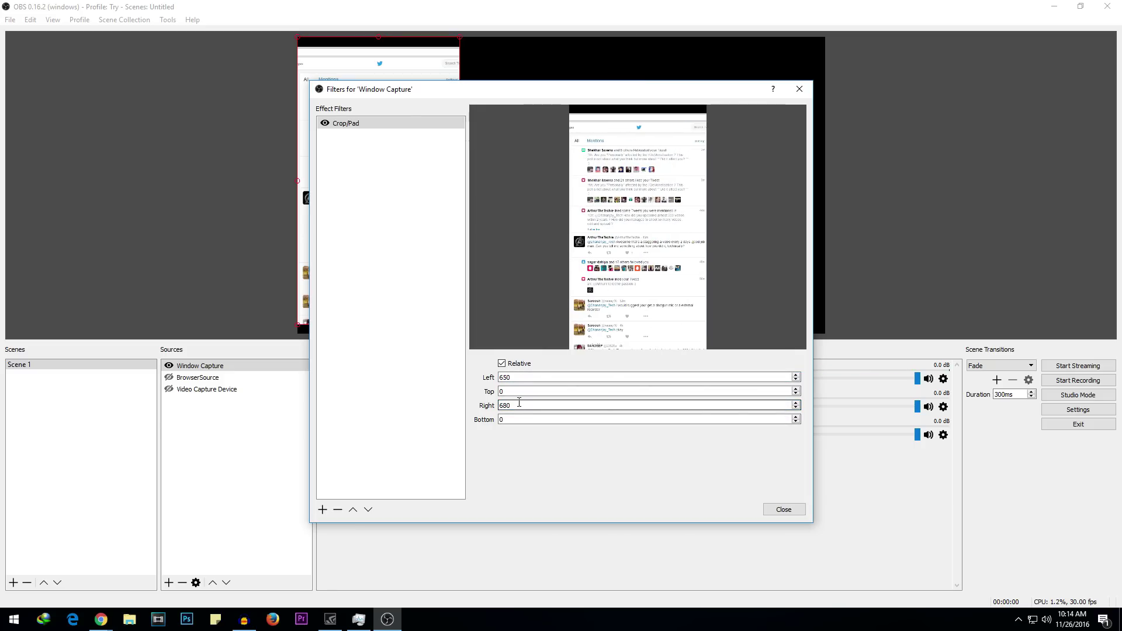
pyautogui.press('BackSpace')
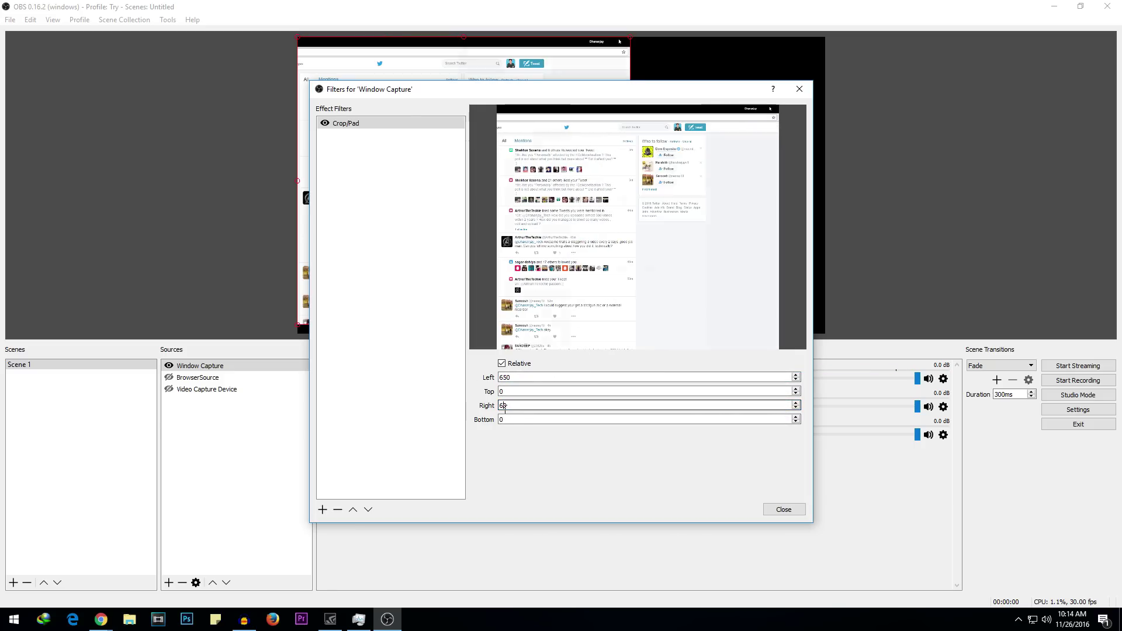
pyautogui.write('7')
pyautogui.press('BackSpace')
pyautogui.write('7')
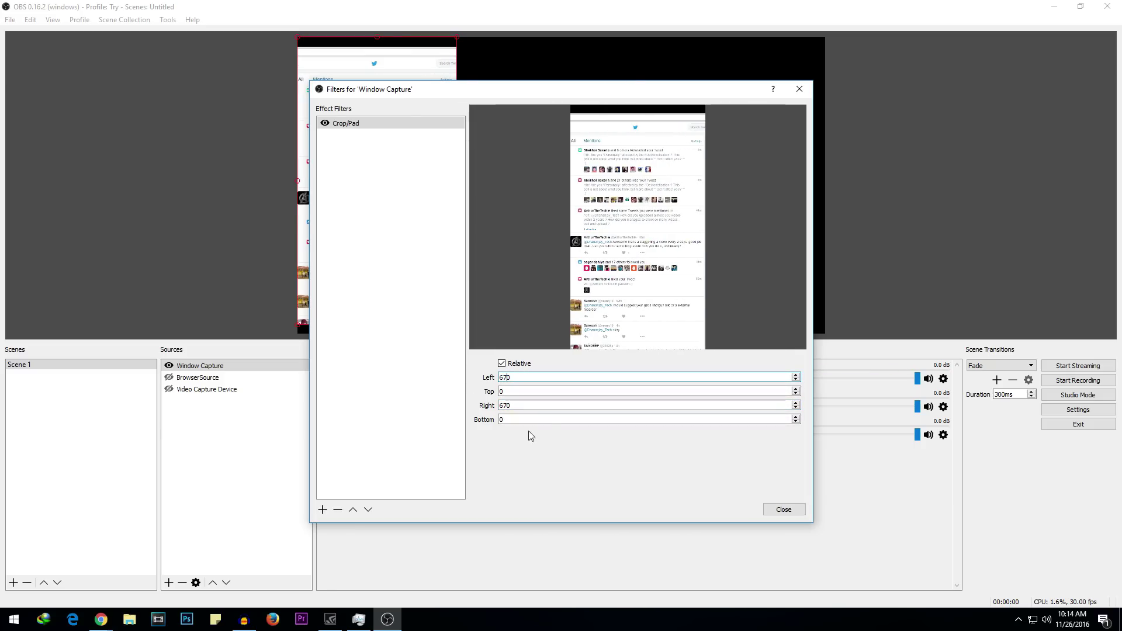
pyautogui.press('BackSpace')
pyautogui.write('6')
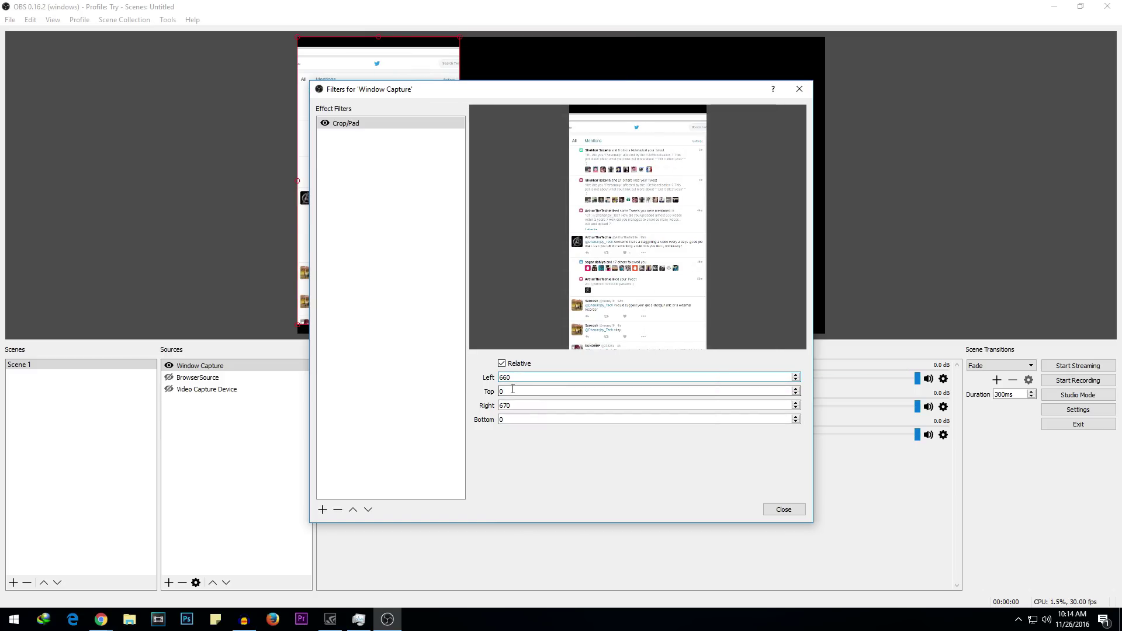
pyautogui.click(785, 512)
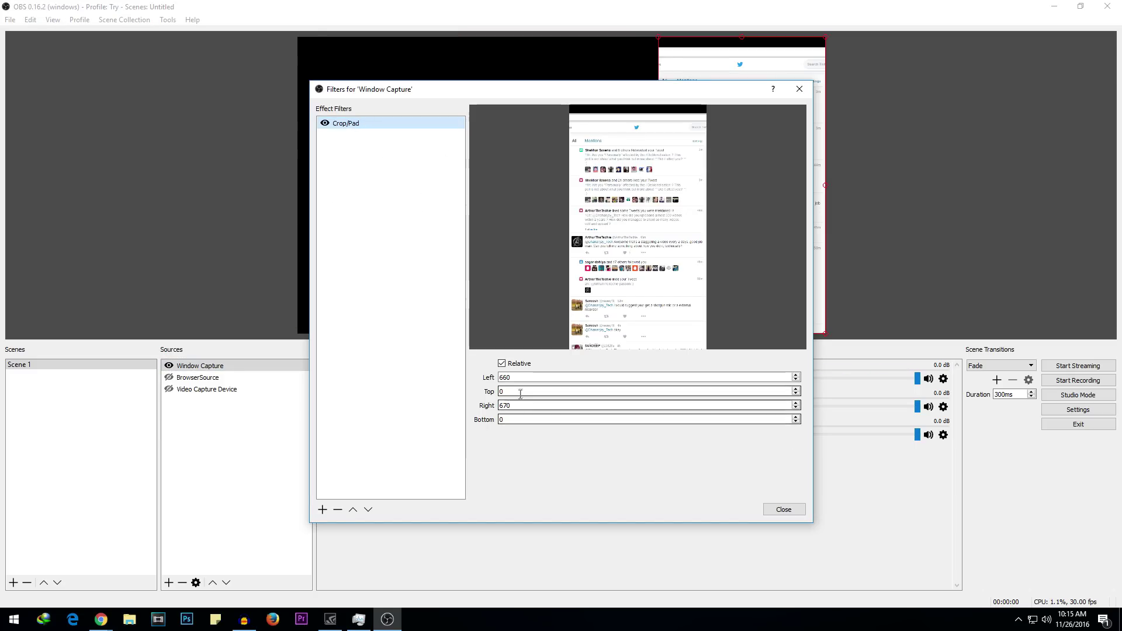
# Set the top crop to 140.
pyautogui.click(521, 391)
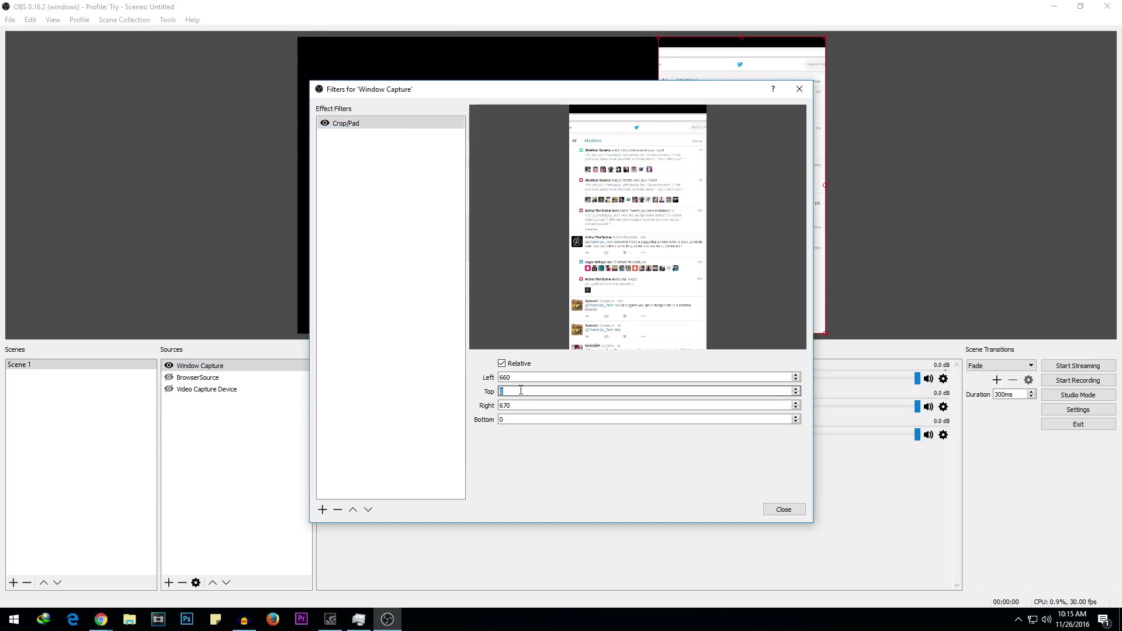
pyautogui.press('BackSpace')
pyautogui.press('BackSpace')
pyautogui.write('100')
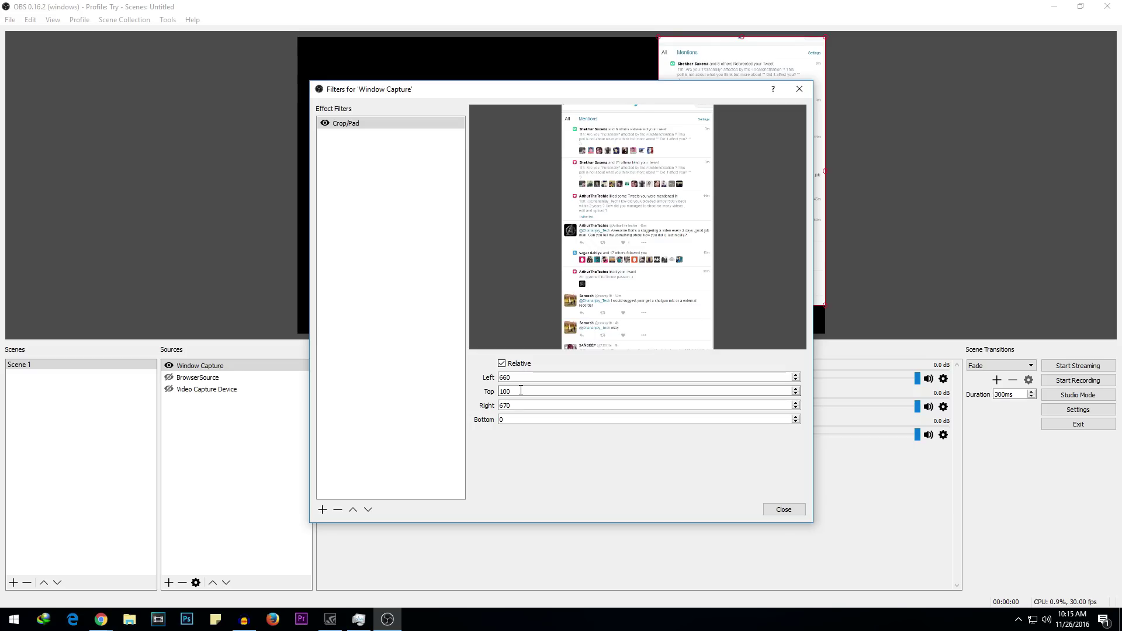
pyautogui.press('BackSpace')
pyautogui.press('BackSpace')
pyautogui.write('50')
pyautogui.press('BackSpace')
pyautogui.write('4')
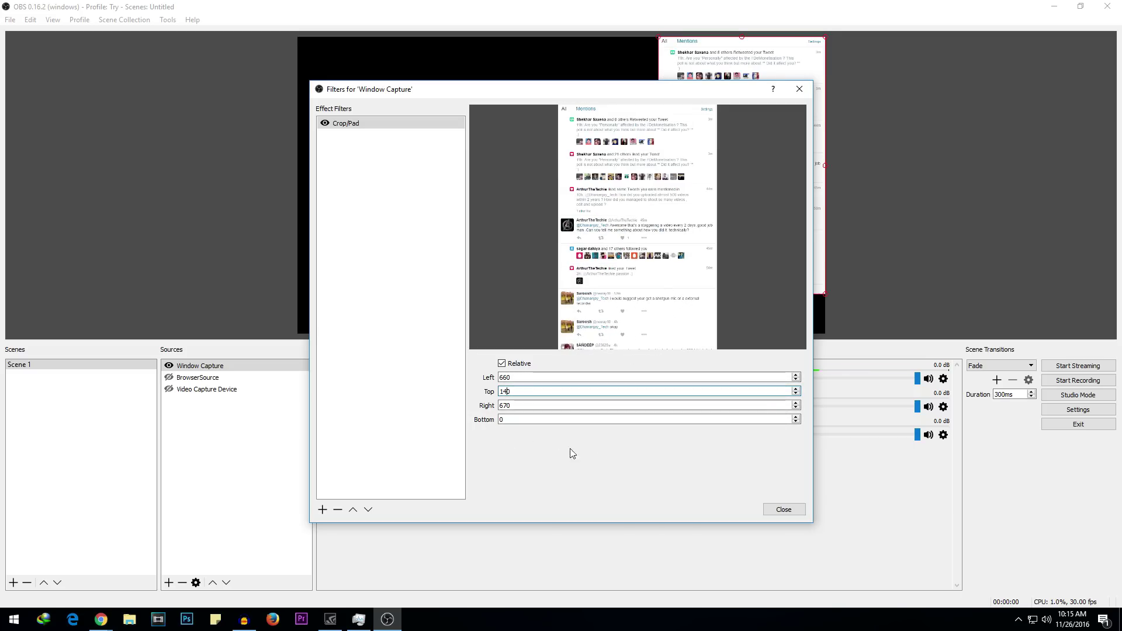
# Close the crop filter and scale the Twitter window capture down and leftward across the scene.
pyautogui.click(783, 509)
pyautogui.moveTo(740, 297); pyautogui.dragTo(724, 313)
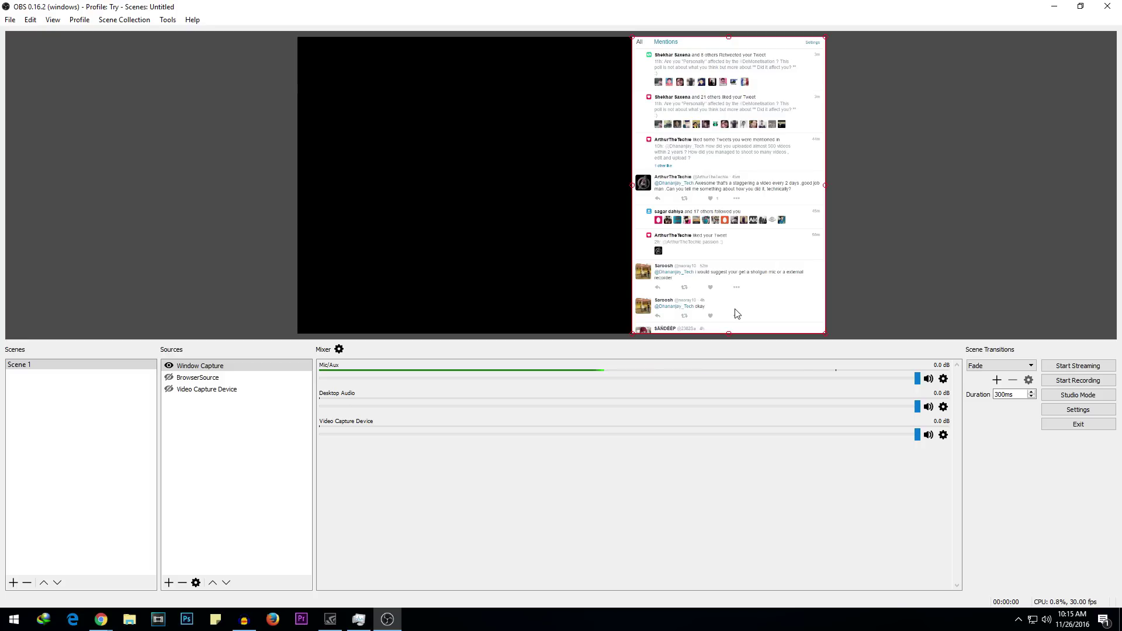
pyautogui.click(727, 267)
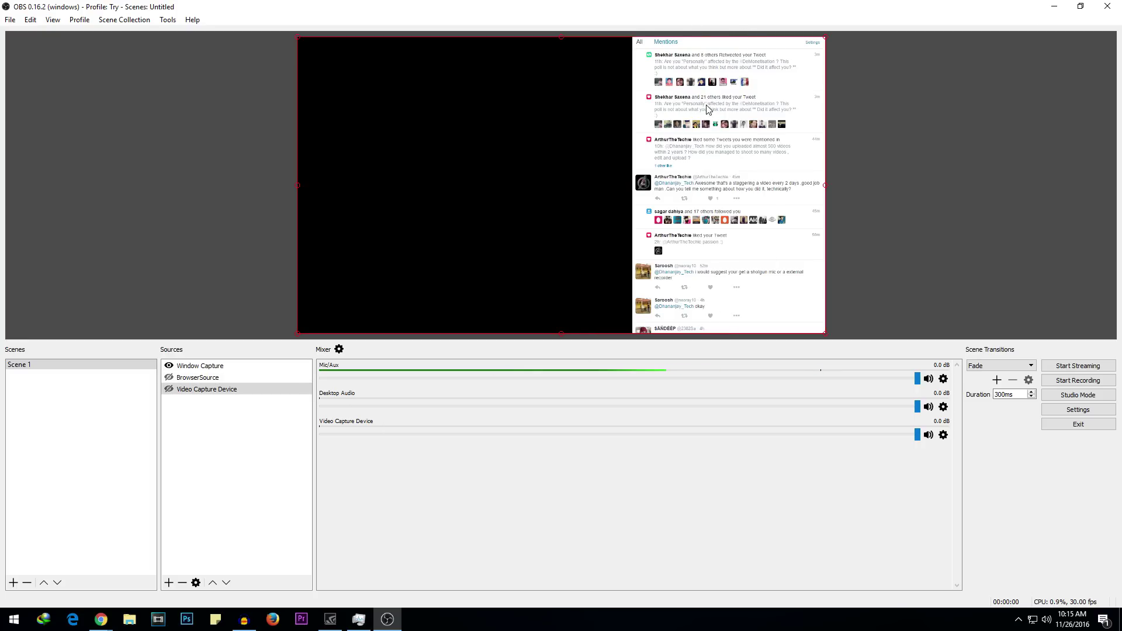
pyautogui.click(701, 184)
pyautogui.moveTo(632, 187); pyautogui.dragTo(361, 224)
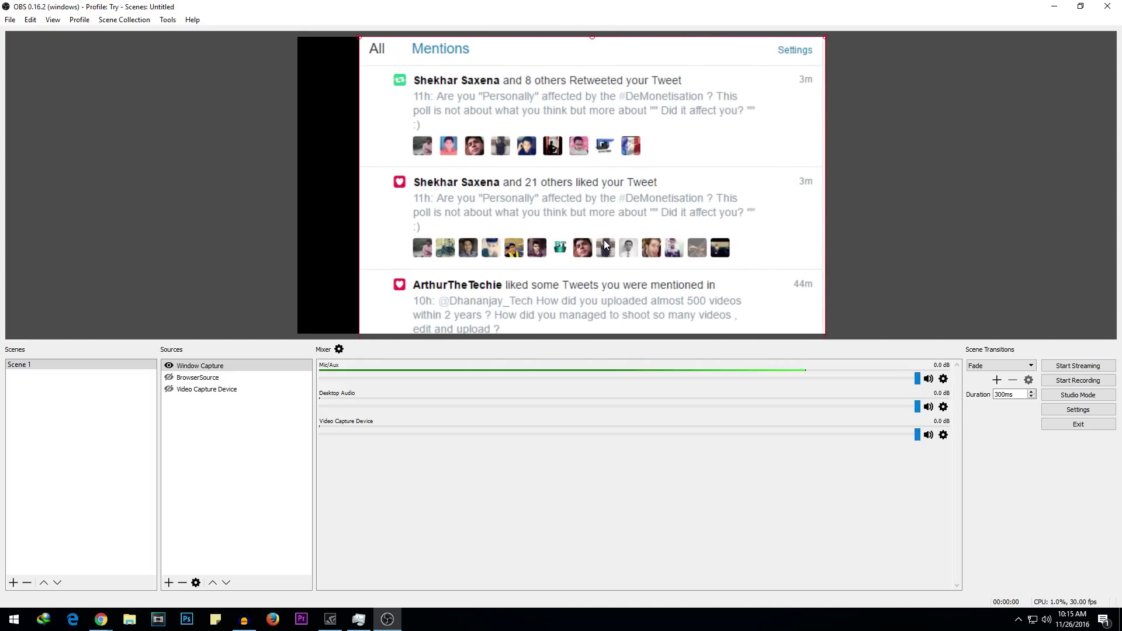
# Make the Video Capture Device webcam visible again and select it.
pyautogui.click(187, 378)
pyautogui.click(169, 389)
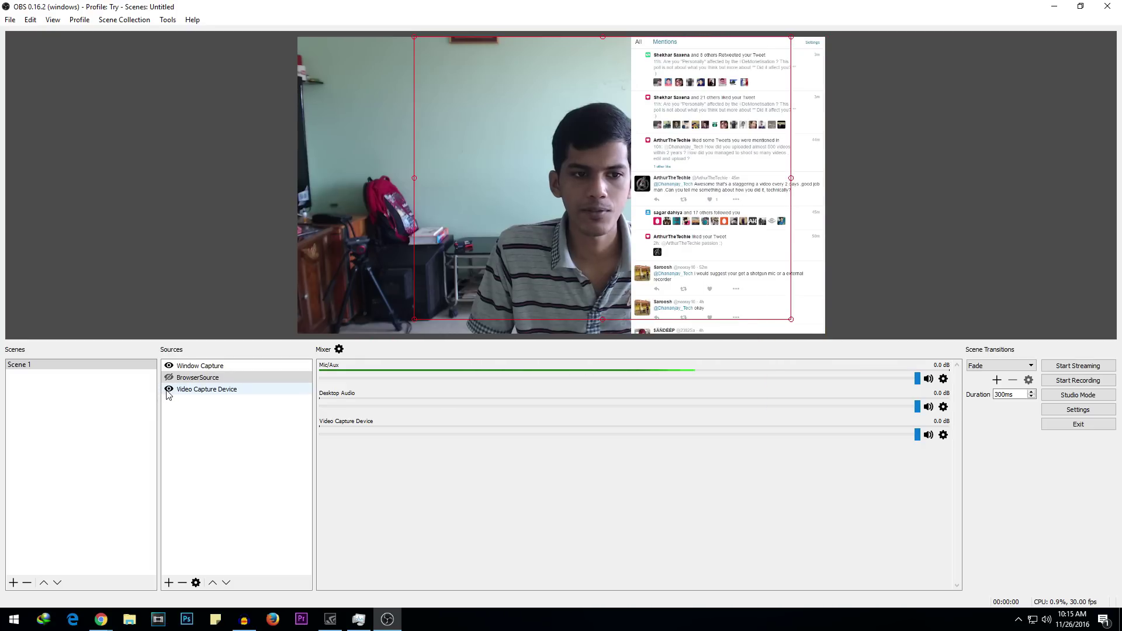
pyautogui.click(224, 390)
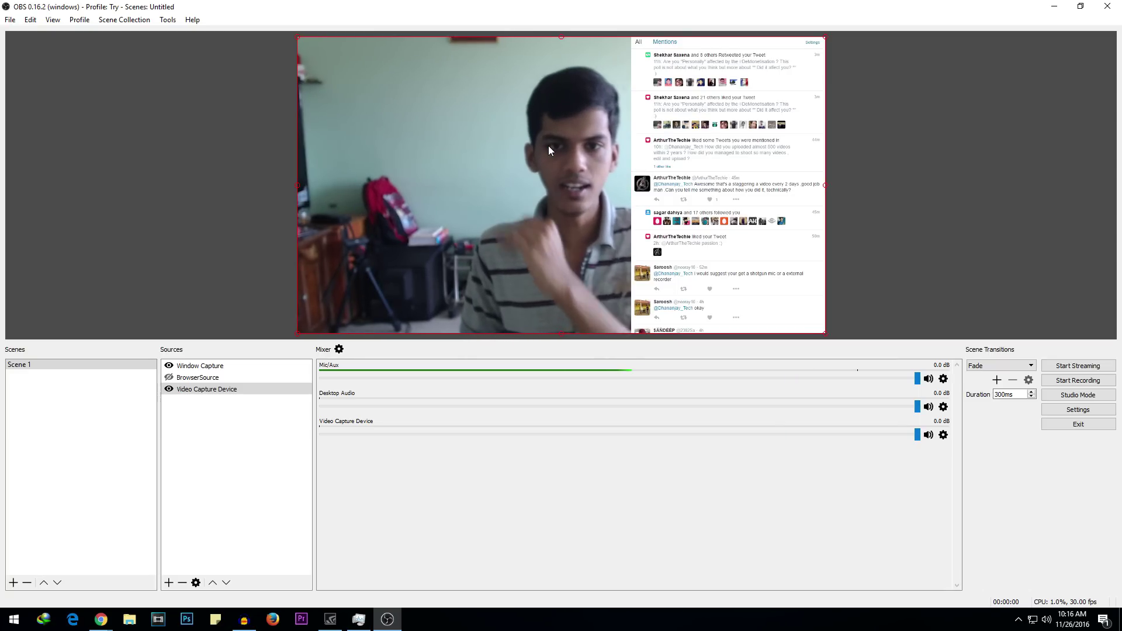
# Move the webcam image up and left and resize it to fill the canvas beside Twitter Mentions.
pyautogui.moveTo(519, 213); pyautogui.dragTo(422, 177)
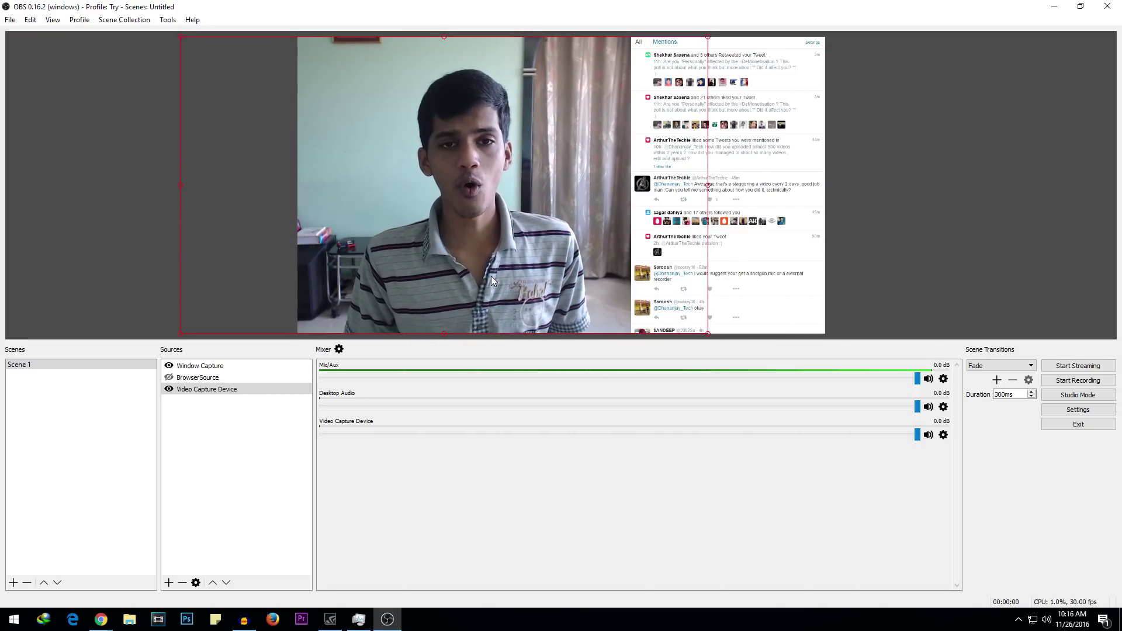
pyautogui.moveTo(710, 320); pyautogui.dragTo(863, 462)
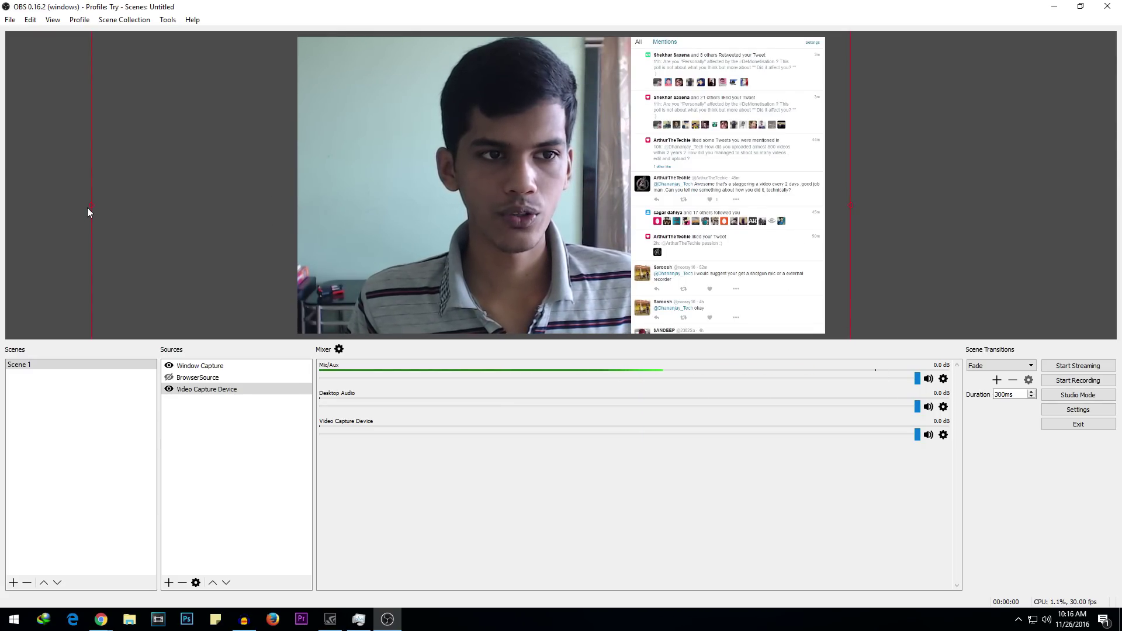
pyautogui.moveTo(90, 205); pyautogui.dragTo(391, 205)
pyautogui.moveTo(514, 170); pyautogui.dragTo(423, 216)
pyautogui.moveTo(298, 296); pyautogui.dragTo(289, 318)
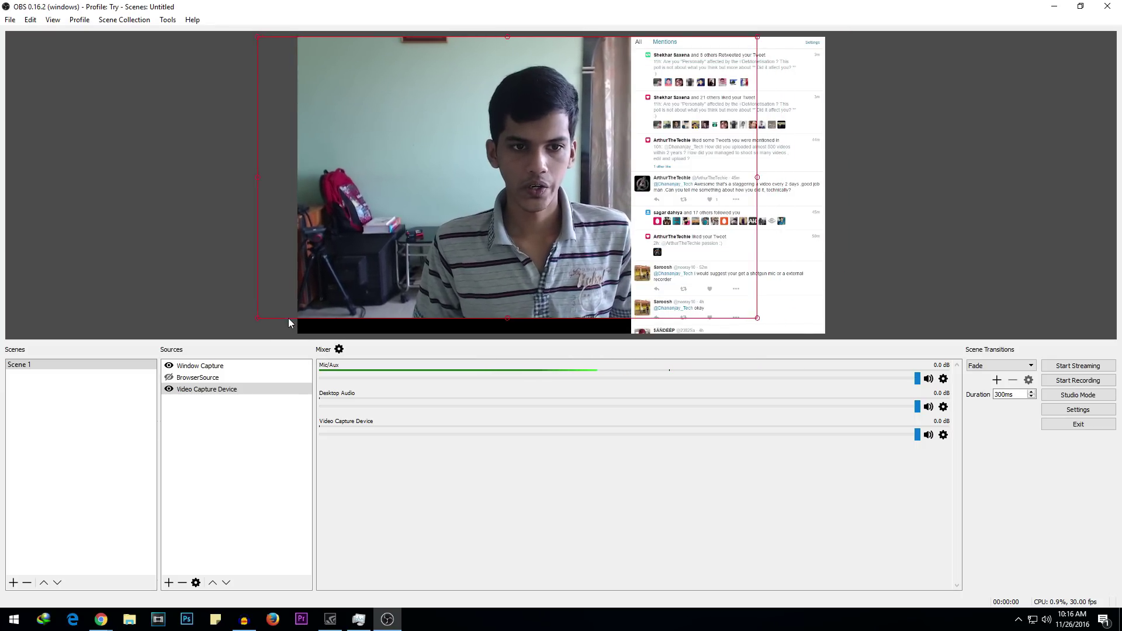
pyautogui.click(454, 212)
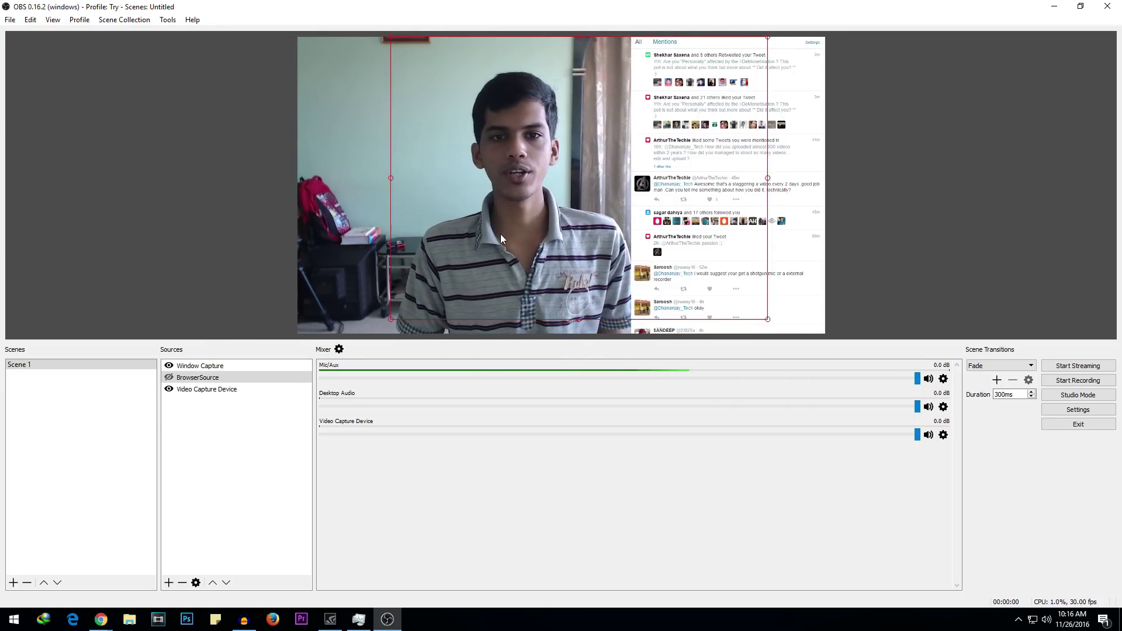
# Delete the old BrowserSource and nudge the webcam image slightly left.
pyautogui.click(197, 378)
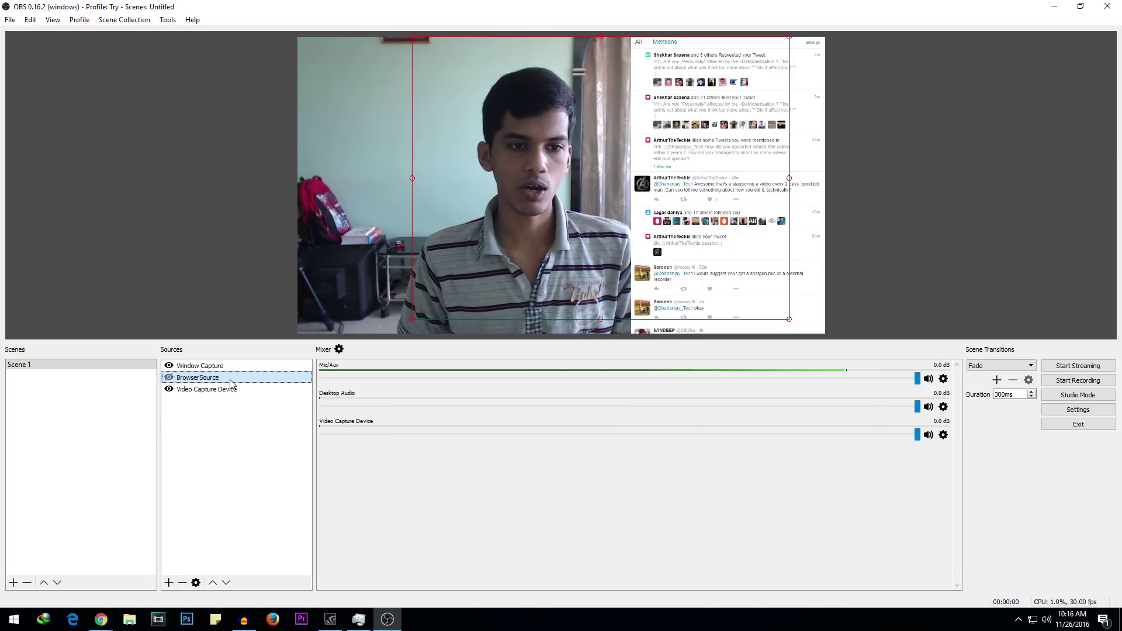
pyautogui.press('Delete')
pyautogui.click(578, 325)
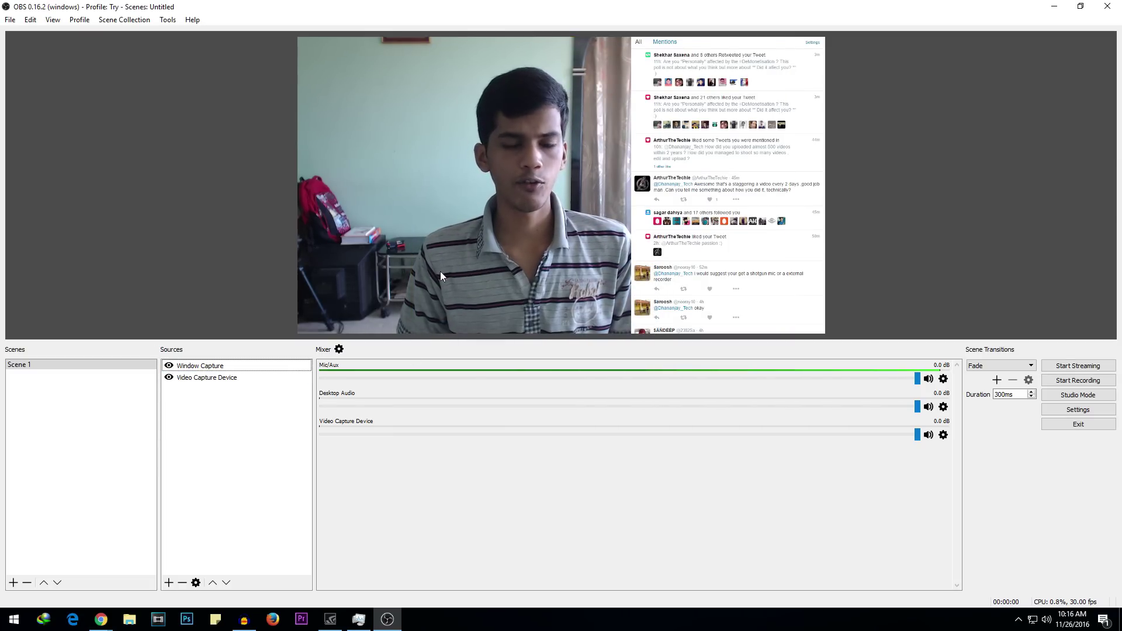
pyautogui.moveTo(497, 261); pyautogui.dragTo(468, 257)
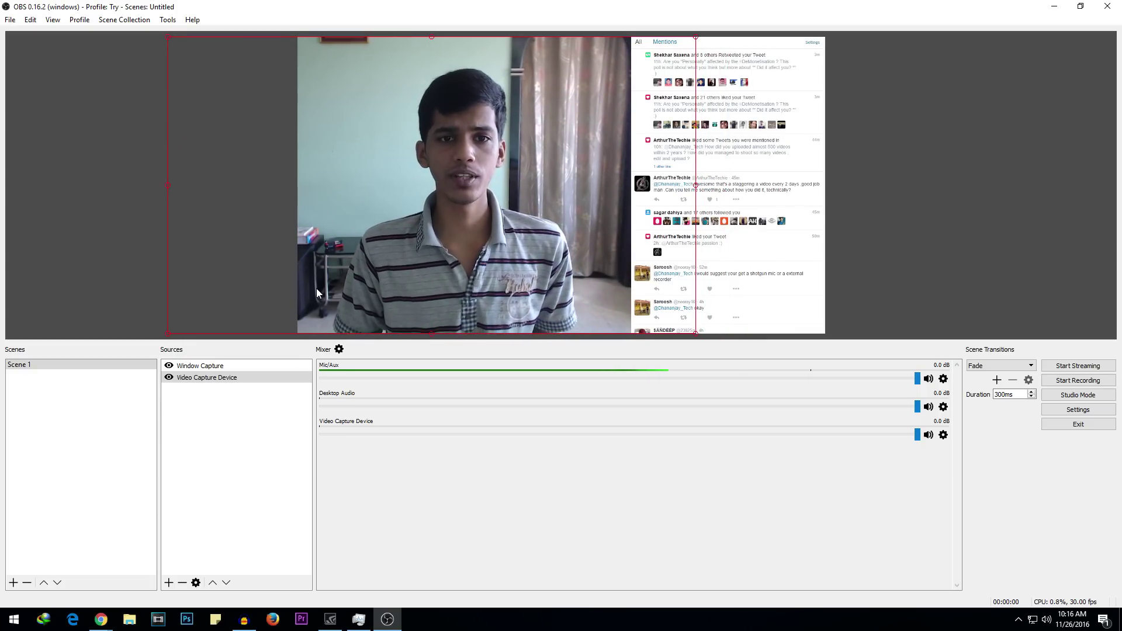
pyautogui.click(187, 426)
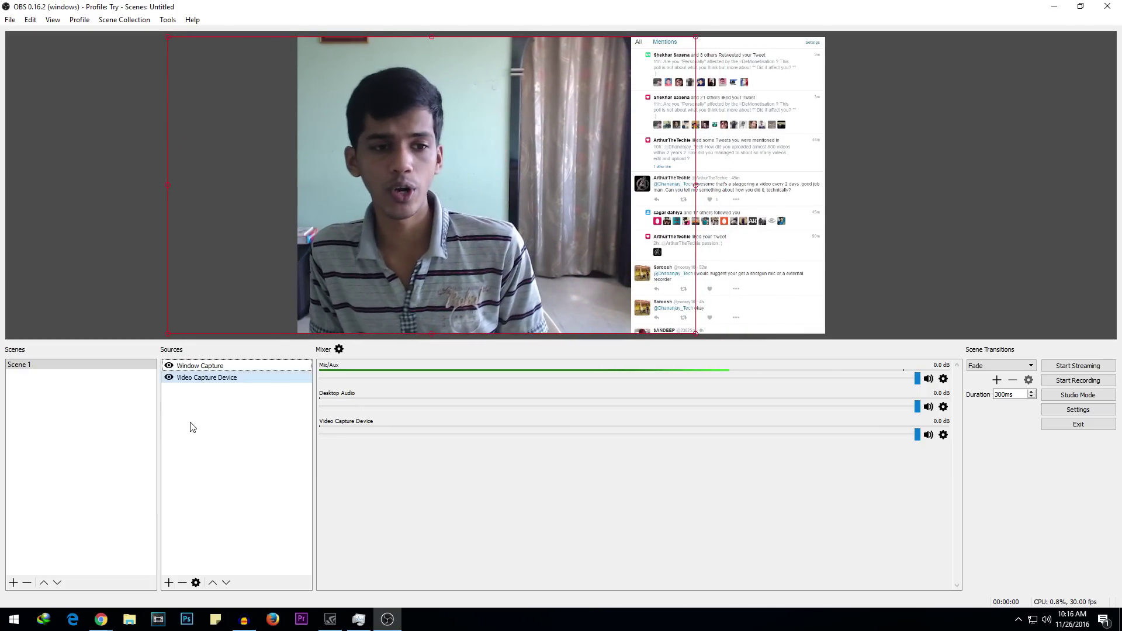
# Add a new BrowserSource and copy the YouTube live chat popout address.
pyautogui.click(168, 582)
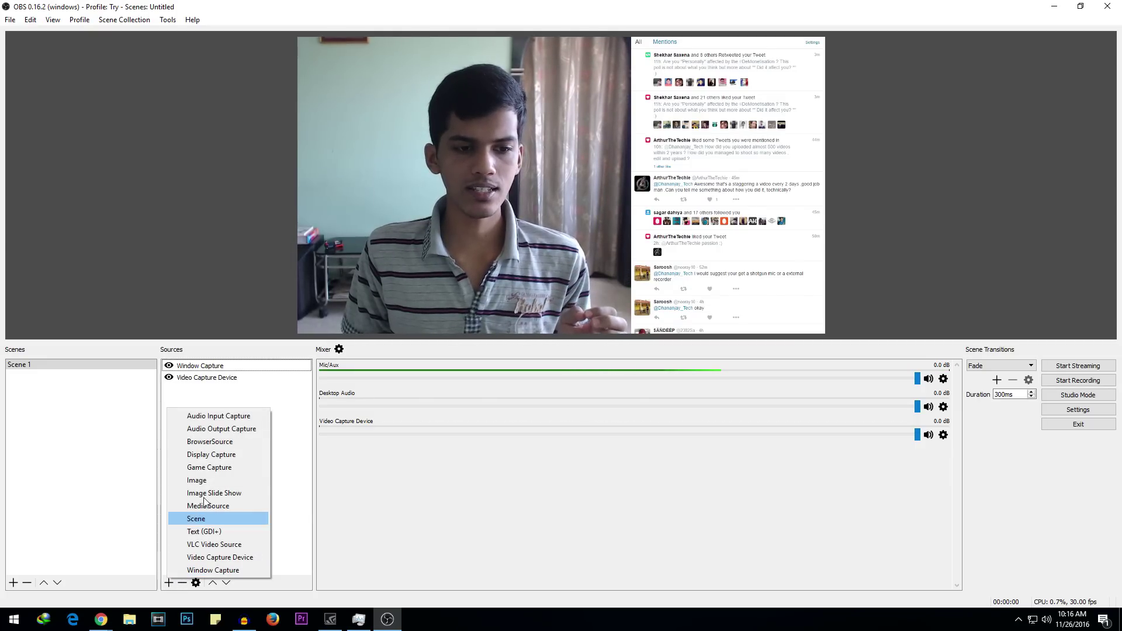
pyautogui.click(209, 441)
pyautogui.moveTo(100, 619)
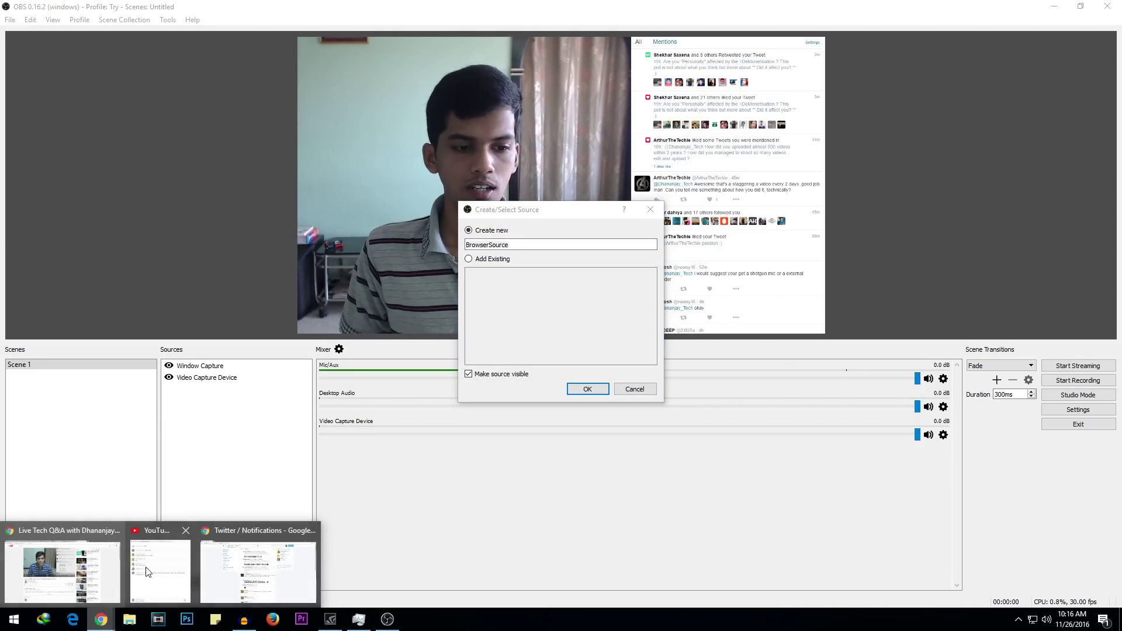
pyautogui.click(163, 563)
pyautogui.rightClick(144, 100)
pyautogui.click(158, 148)
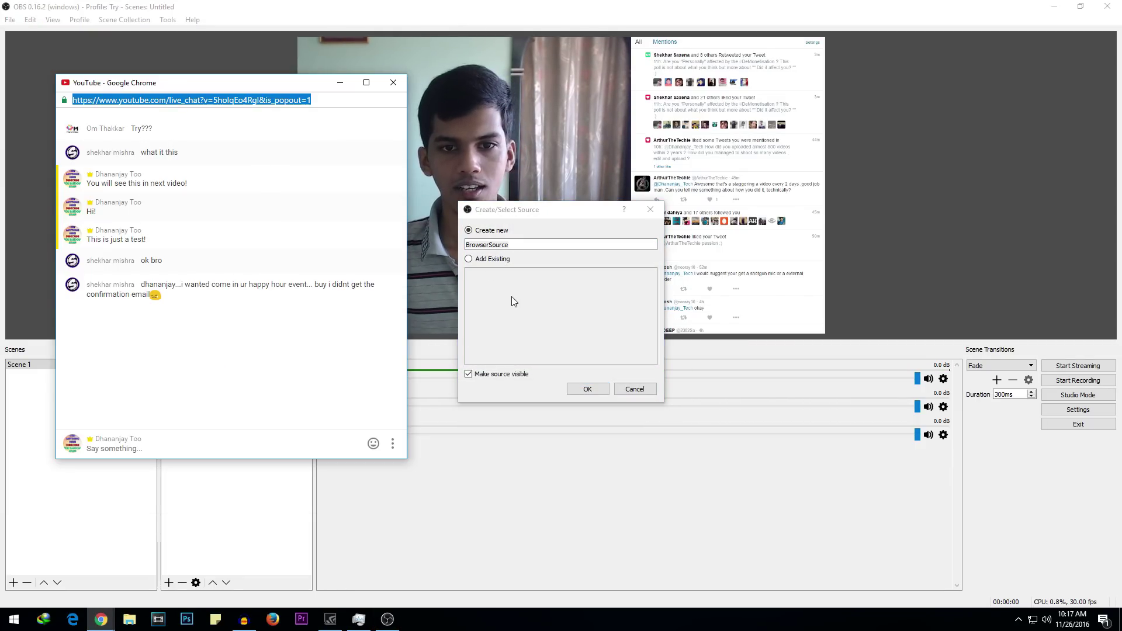
pyautogui.click(587, 391)
# Paste the live chat URL into the source's URL field and move the chat lower.
pyautogui.doubleClick(411, 335)
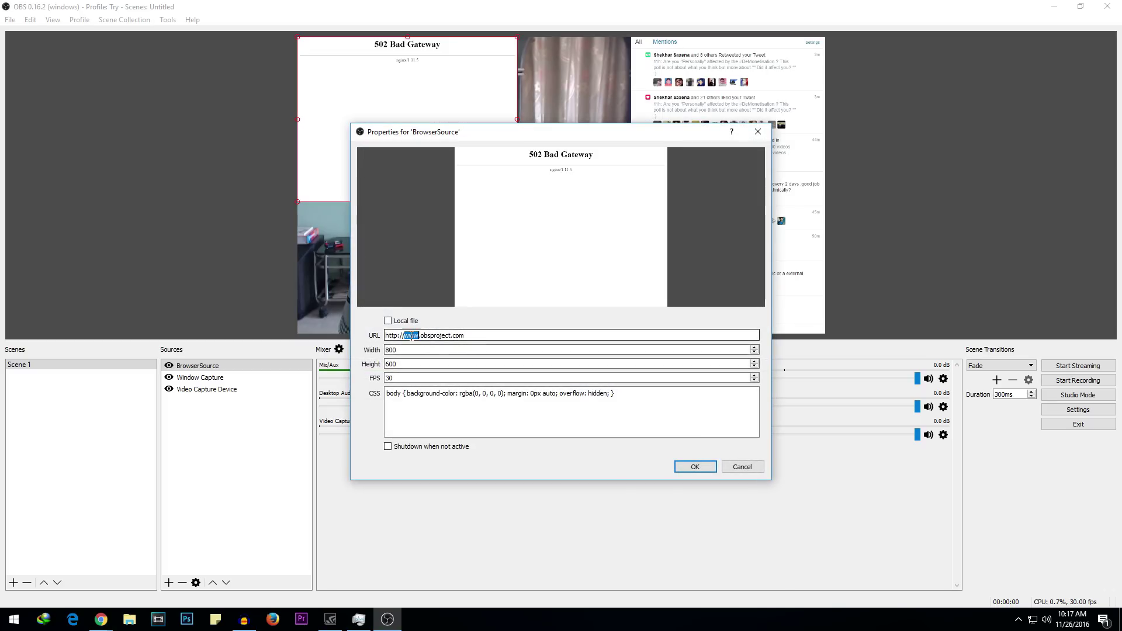
pyautogui.rightClick(412, 336)
pyautogui.press('Escape')
pyautogui.rightClick(412, 337)
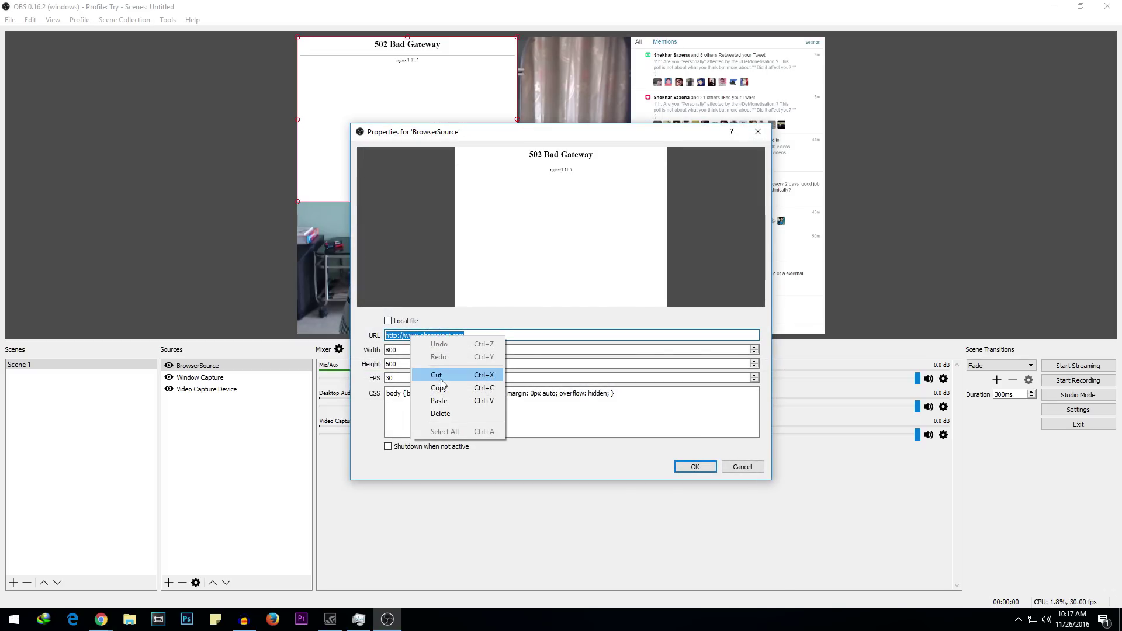
pyautogui.click(453, 400)
pyautogui.click(711, 467)
pyautogui.moveTo(433, 146); pyautogui.dragTo(482, 238)
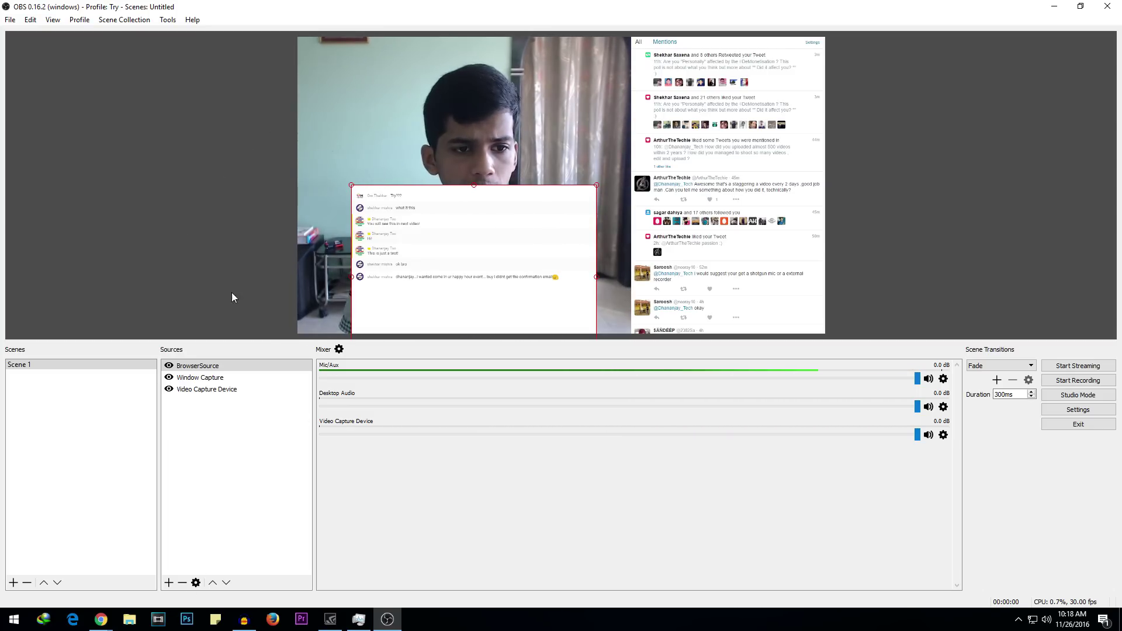
# Resize the chat BrowserSource to Width 400 and Height 800.
pyautogui.doubleClick(186, 367)
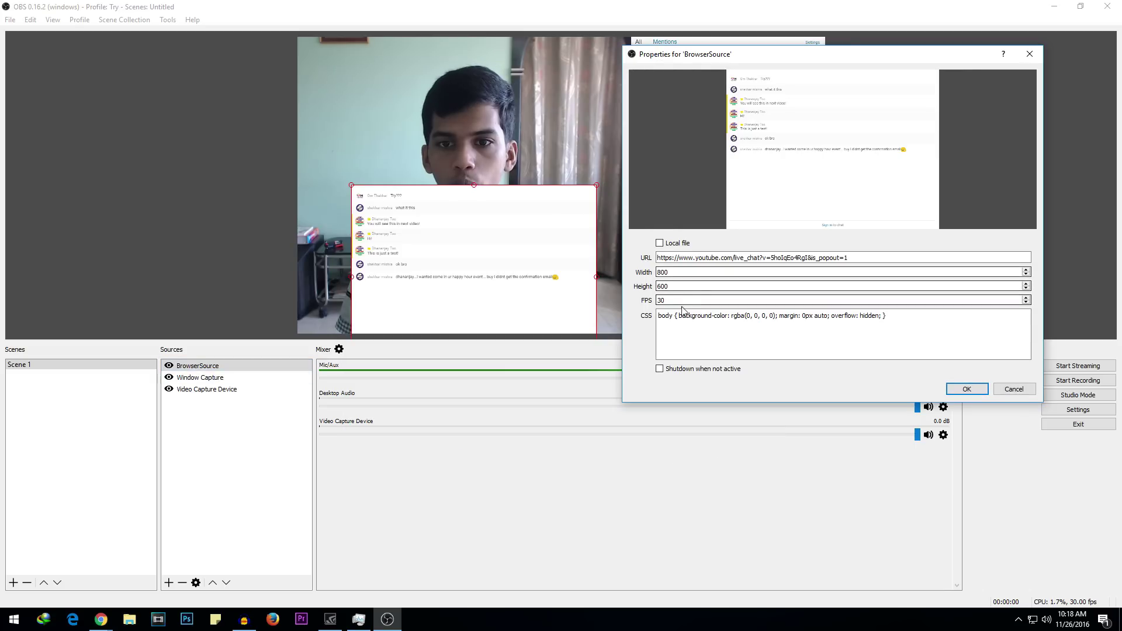
pyautogui.doubleClick(682, 272)
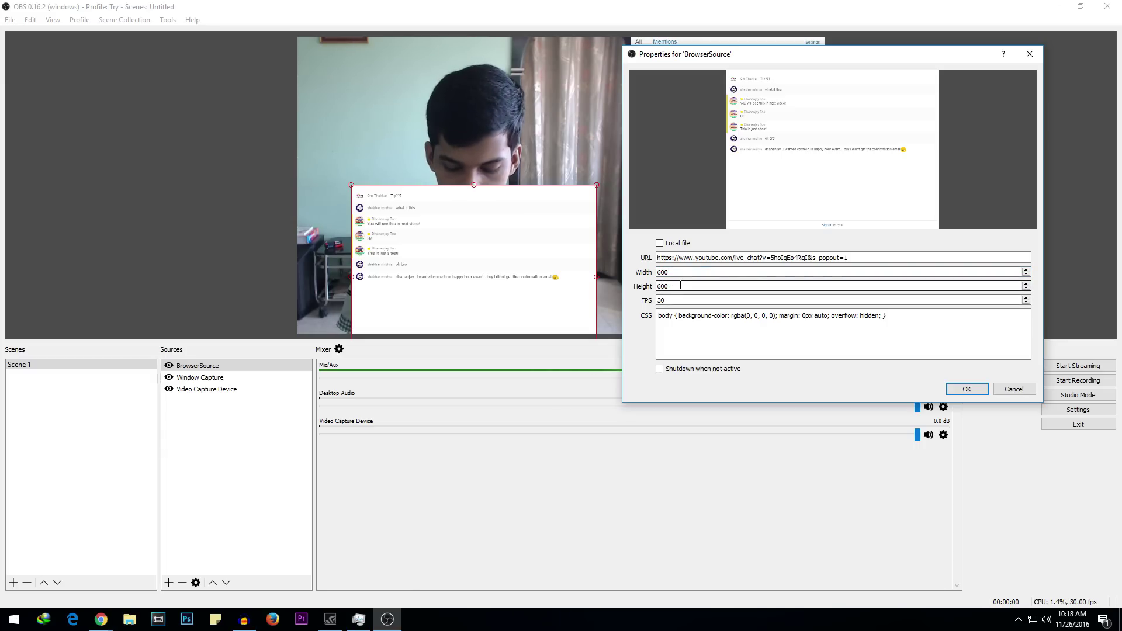
pyautogui.click(660, 286)
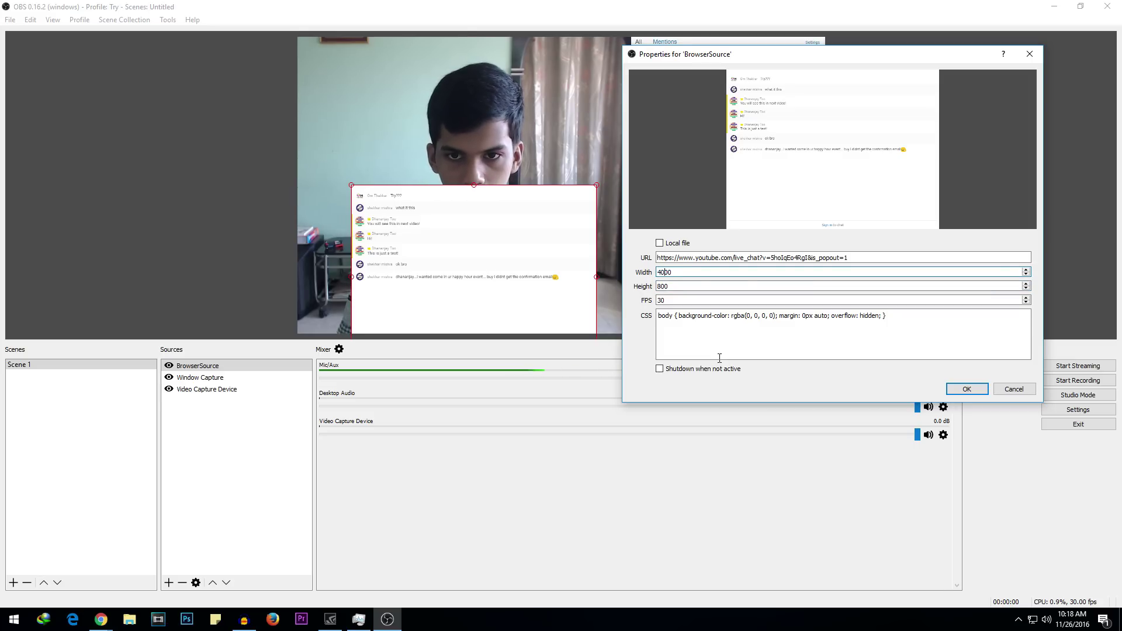
pyautogui.click(967, 389)
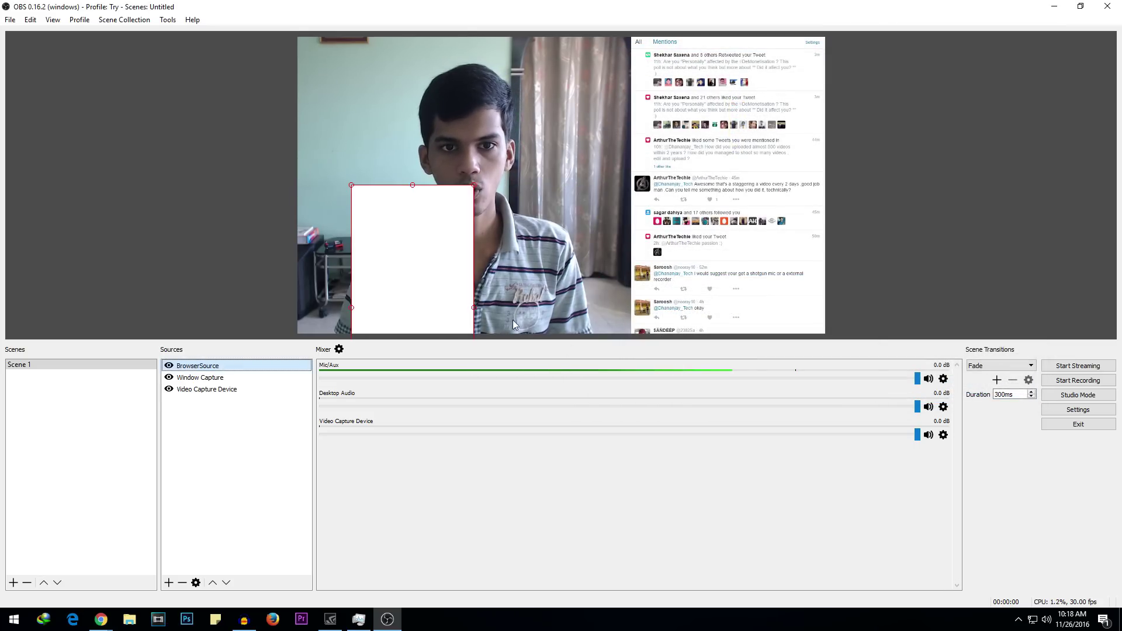
# Place the chat box full-height directly left of the Twitter feed.
pyautogui.moveTo(409, 282); pyautogui.dragTo(581, 156)
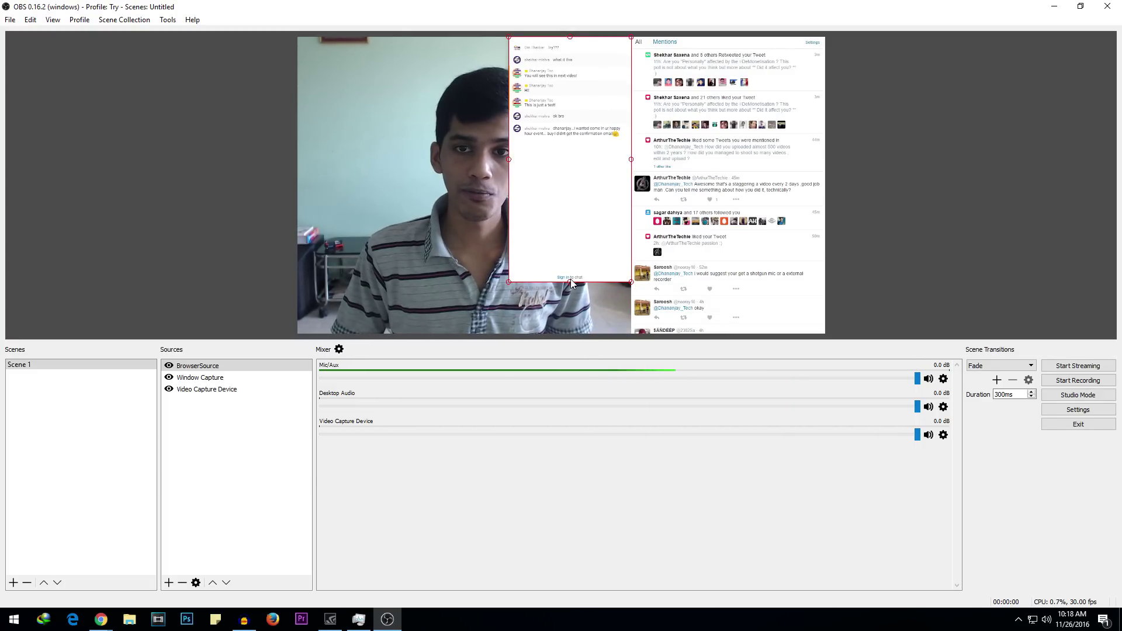
pyautogui.moveTo(570, 278); pyautogui.dragTo(575, 332)
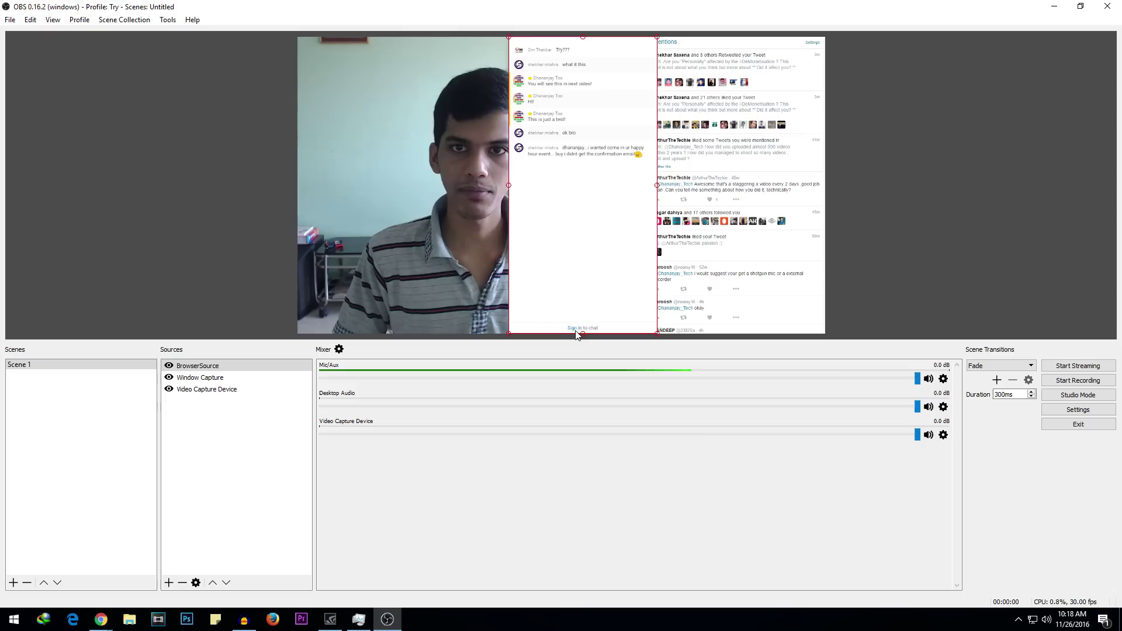
pyautogui.moveTo(626, 178); pyautogui.dragTo(594, 229)
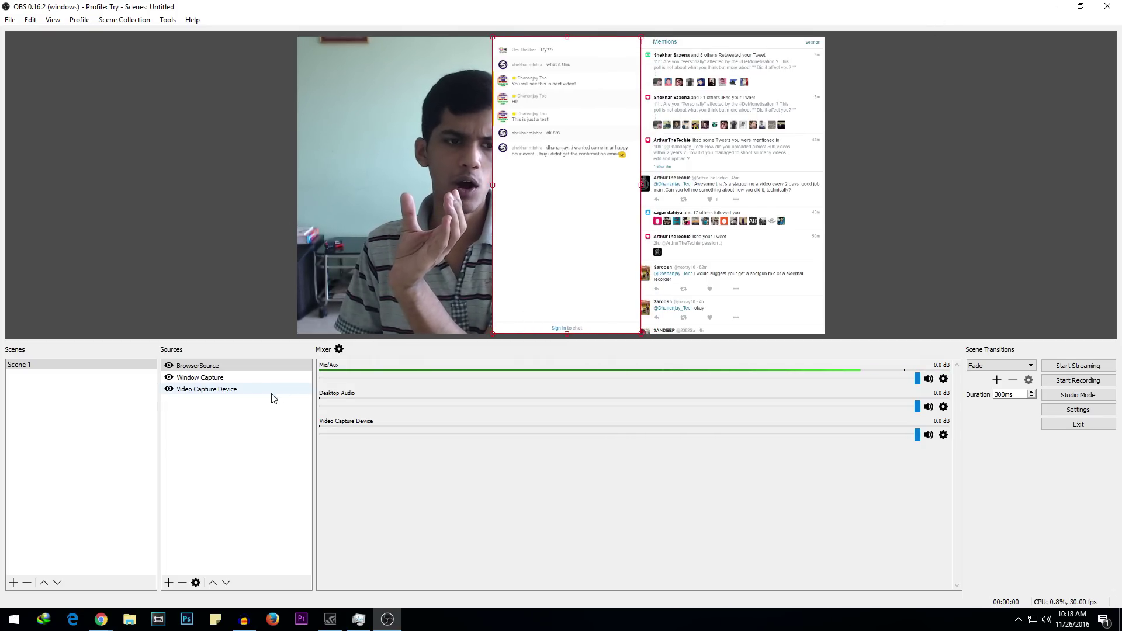
# Reduce the chat BrowserSource width to make the panel narrower.
pyautogui.doubleClick(235, 366)
pyautogui.press('Escape')
pyautogui.doubleClick(235, 367)
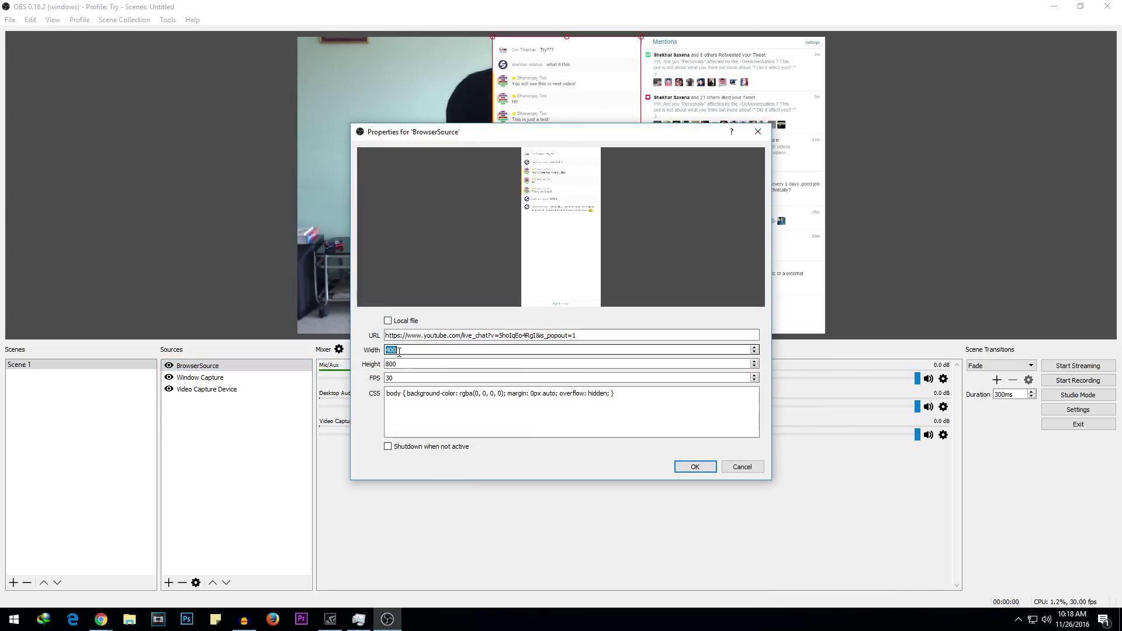
pyautogui.click(701, 471)
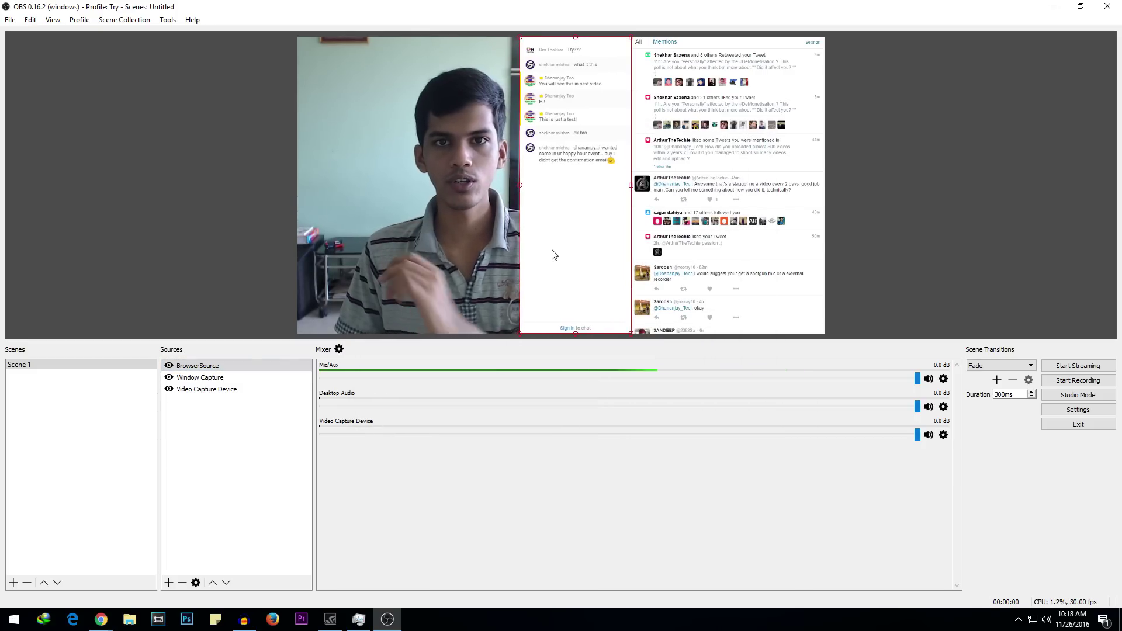
# Slide the webcam image left so its face clears the chat panel.
pyautogui.click(411, 249)
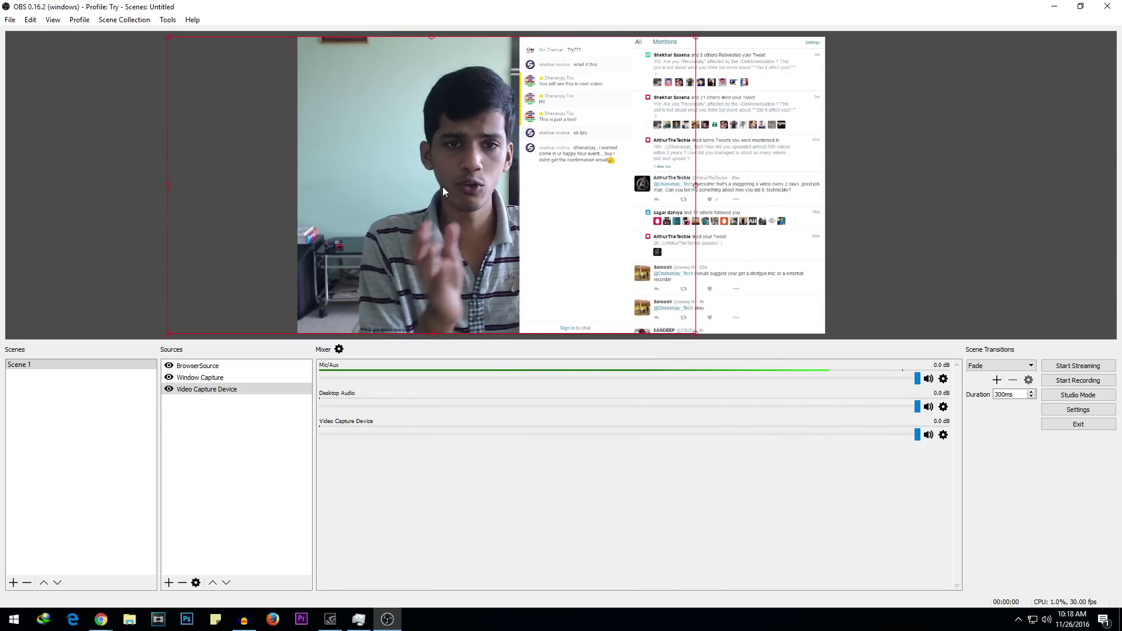
pyautogui.moveTo(443, 186); pyautogui.dragTo(374, 188)
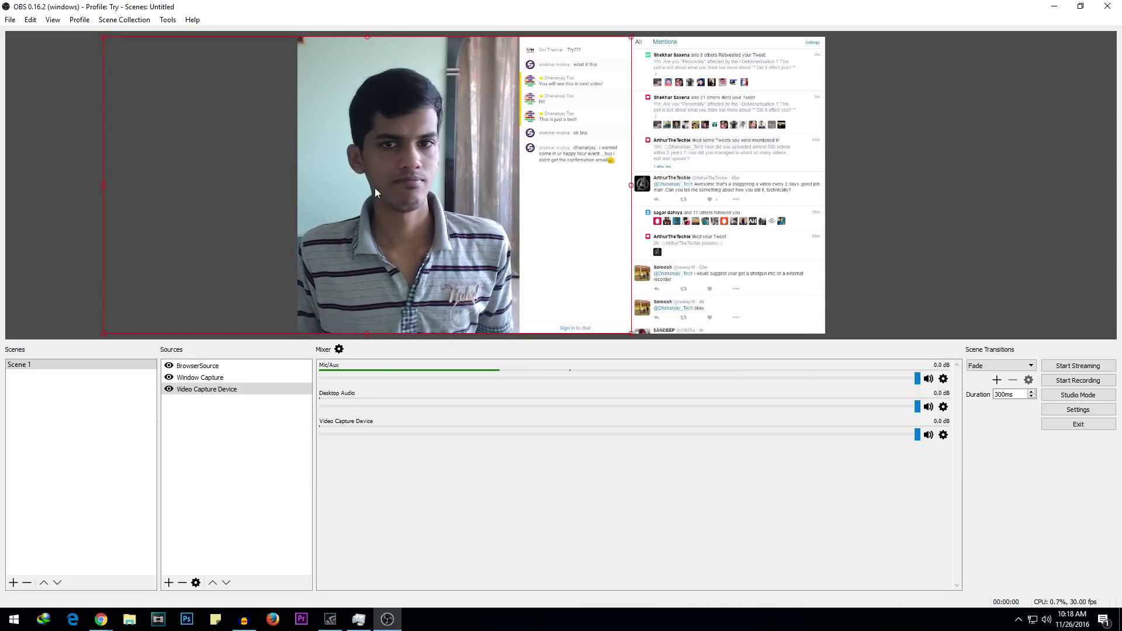
pyautogui.click(922, 184)
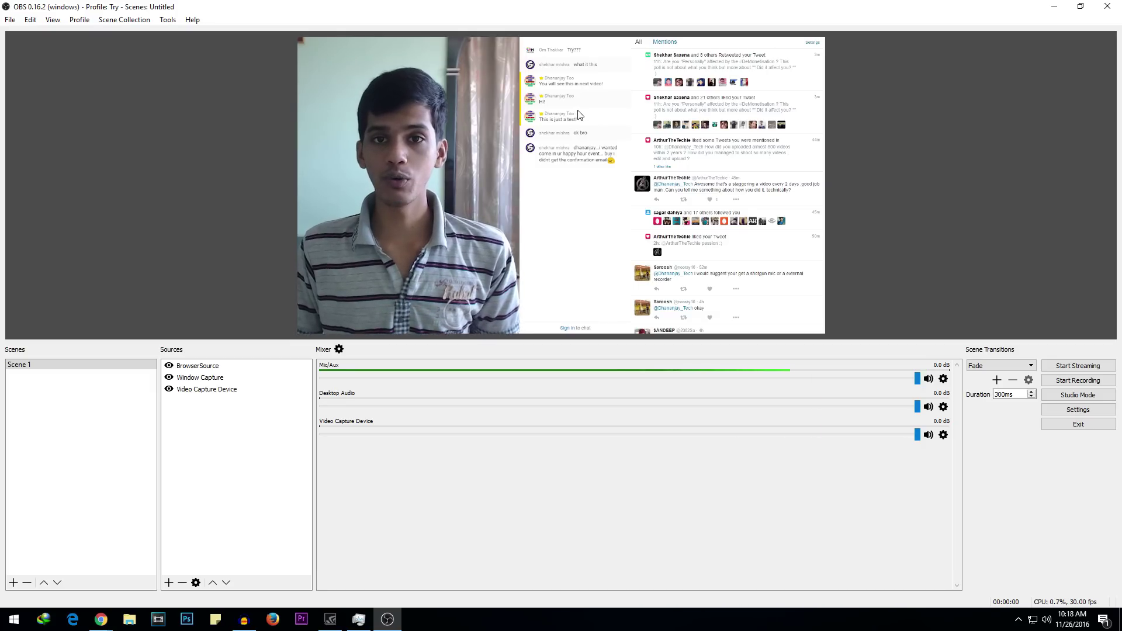
pyautogui.click(558, 207)
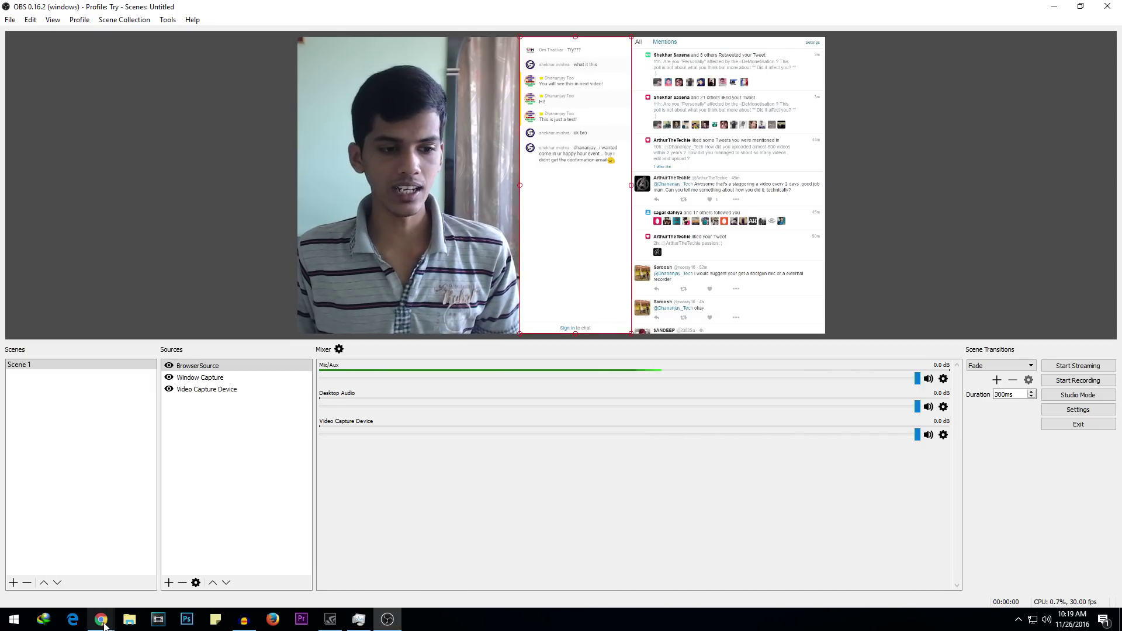
# In Chrome, close the Call of Duty tab and check the Try event's 720p settings.
pyautogui.moveTo(101, 619)
pyautogui.click(59, 569)
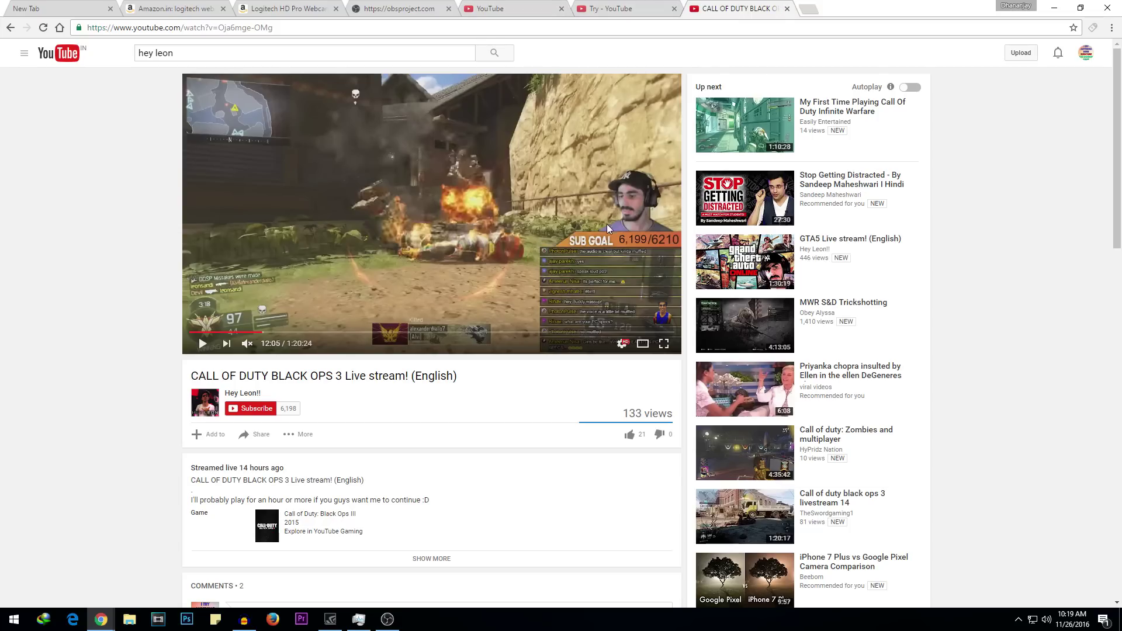
pyautogui.click(787, 8)
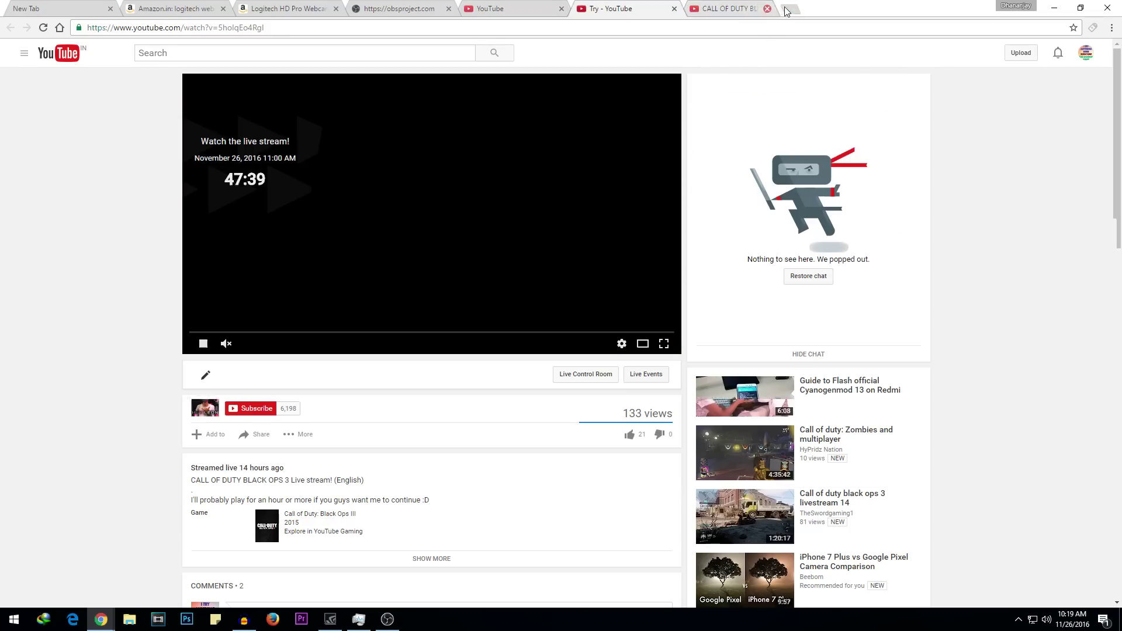
pyautogui.click(534, 5)
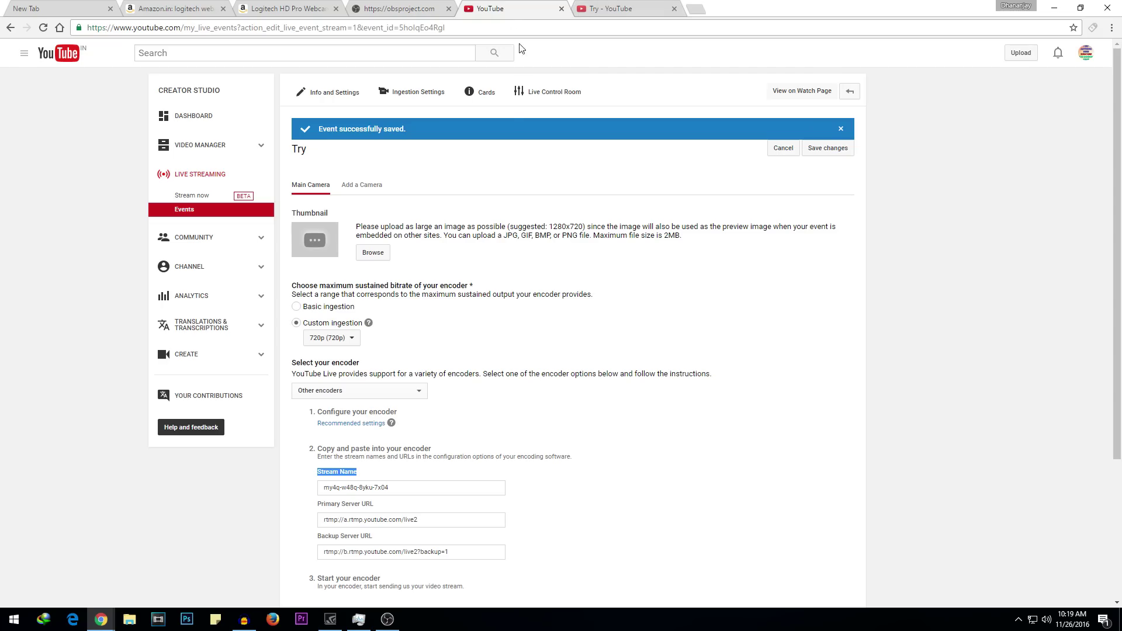
pyautogui.click(385, 624)
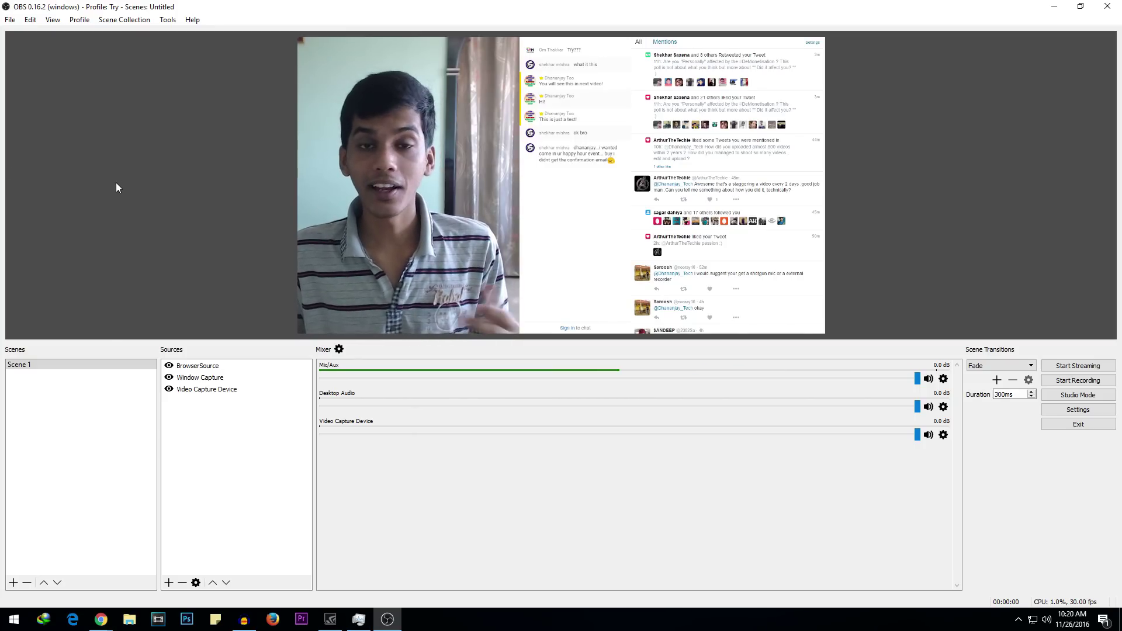
# In Settings > Video, set the Output (Scaled) Resolution to 1280x720.
pyautogui.click(10, 19)
pyautogui.click(32, 66)
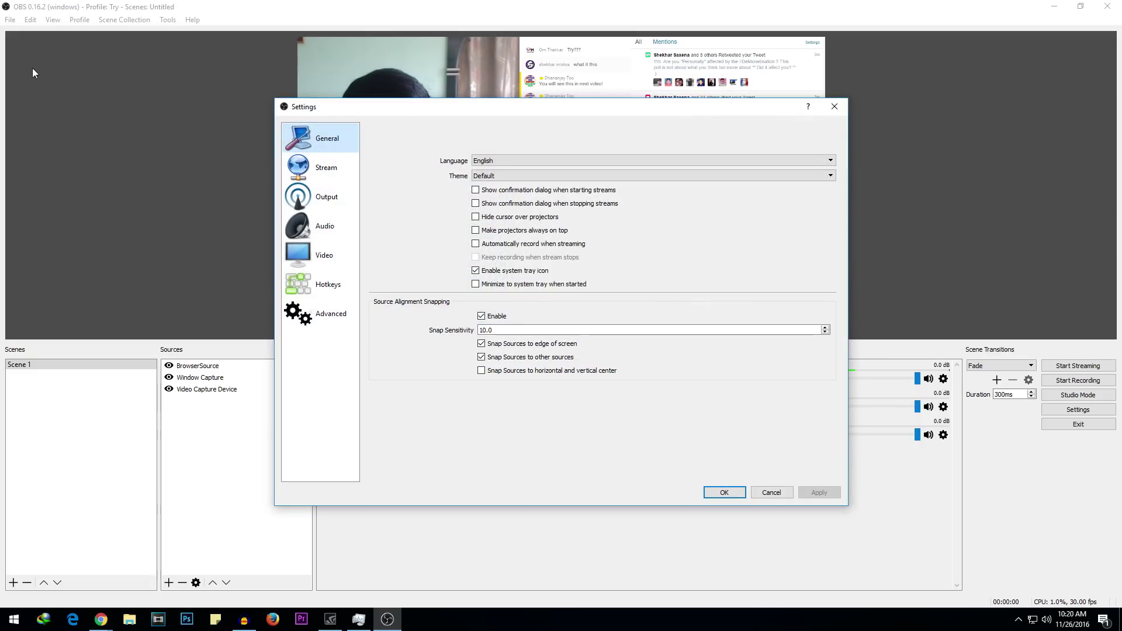
pyautogui.click(315, 254)
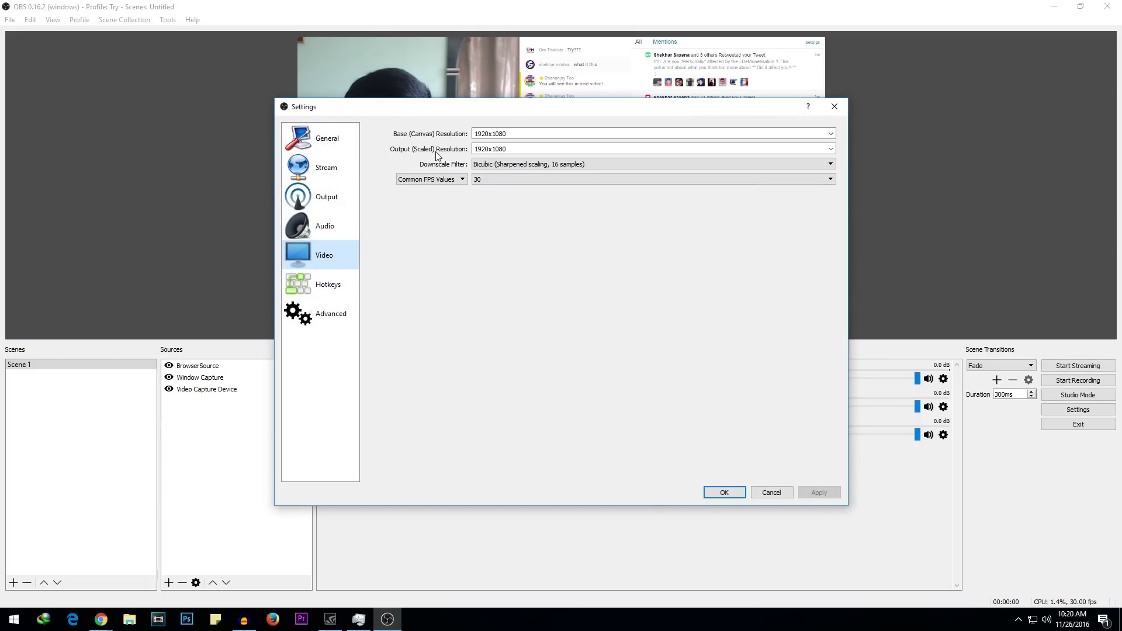
pyautogui.click(832, 150)
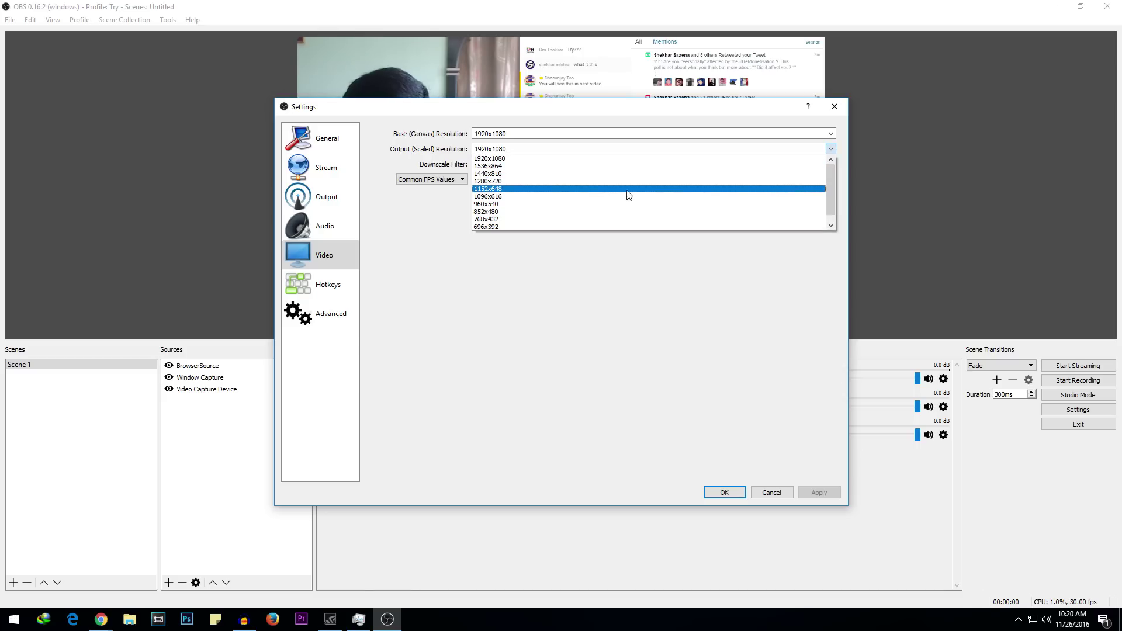
pyautogui.click(529, 182)
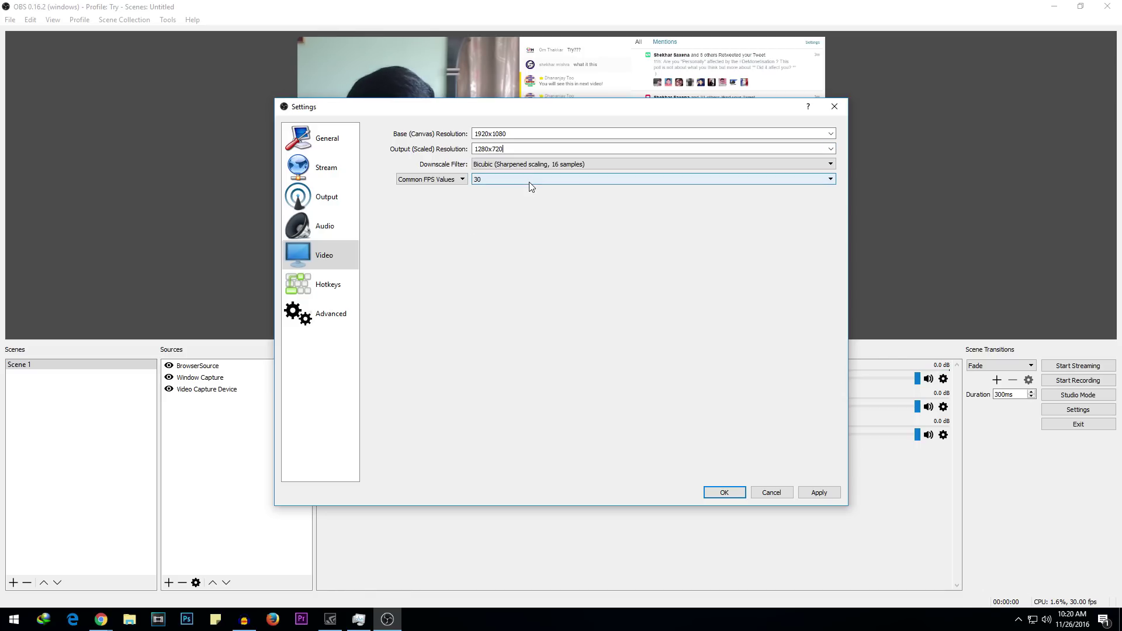
pyautogui.moveTo(520, 111); pyautogui.dragTo(780, 107)
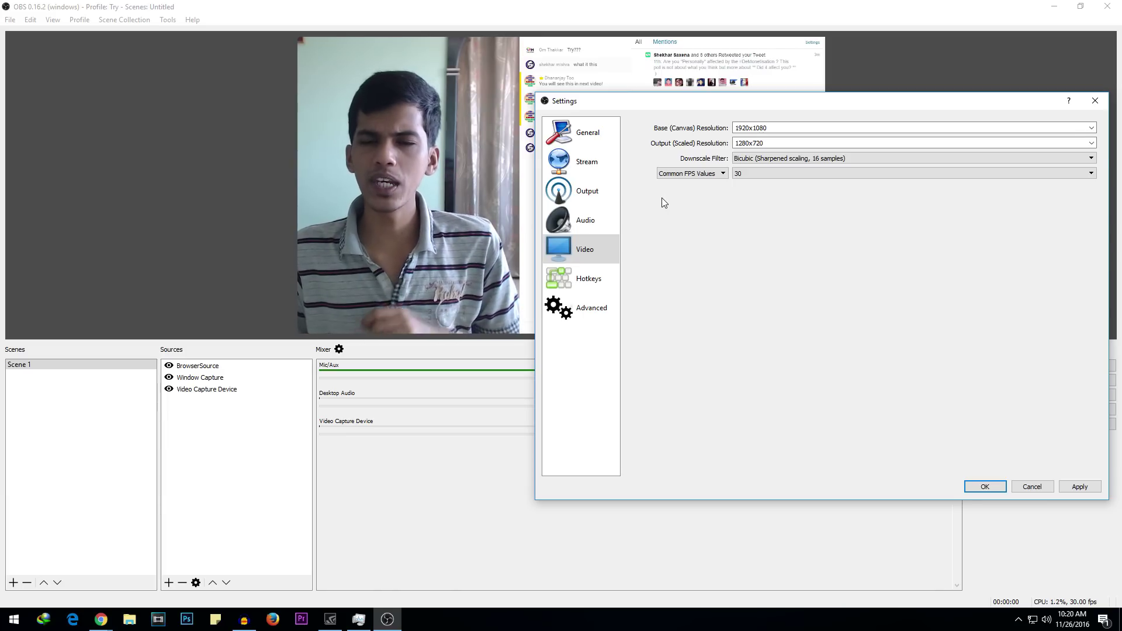
# Review the Audio and Output settings, including the 2500 video bitrate, and save them.
pyautogui.click(739, 145)
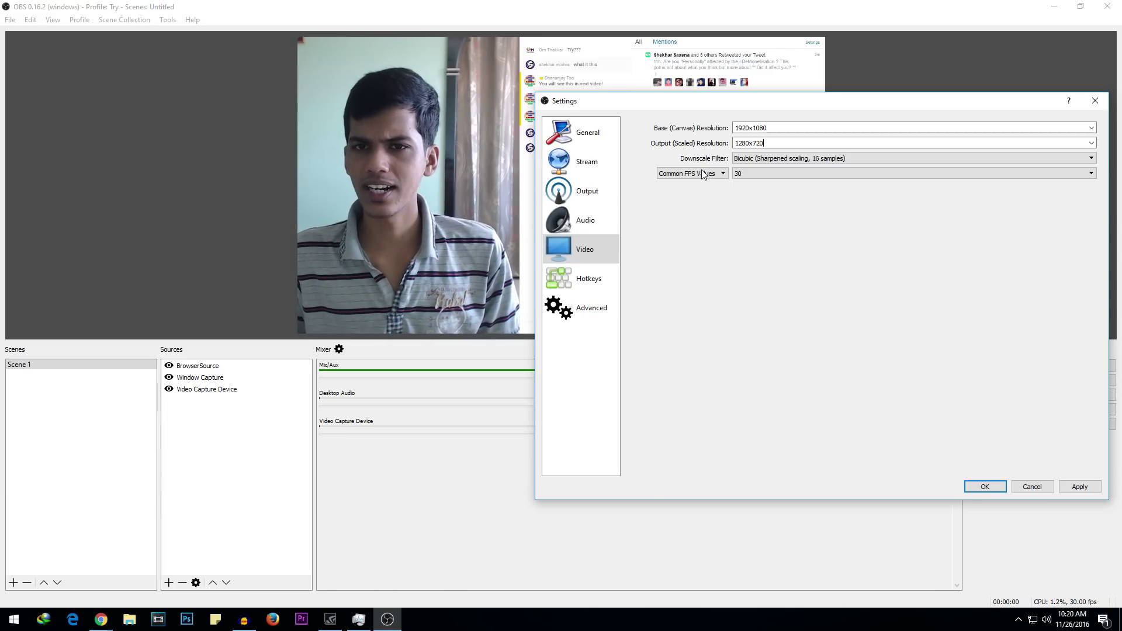
pyautogui.click(583, 222)
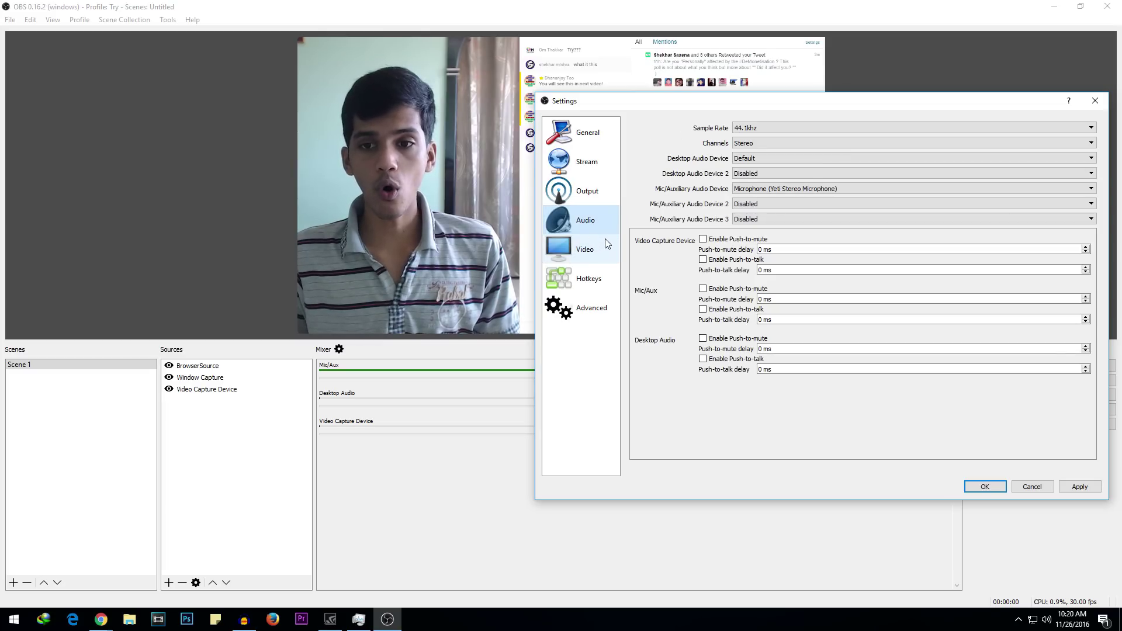
pyautogui.click(594, 197)
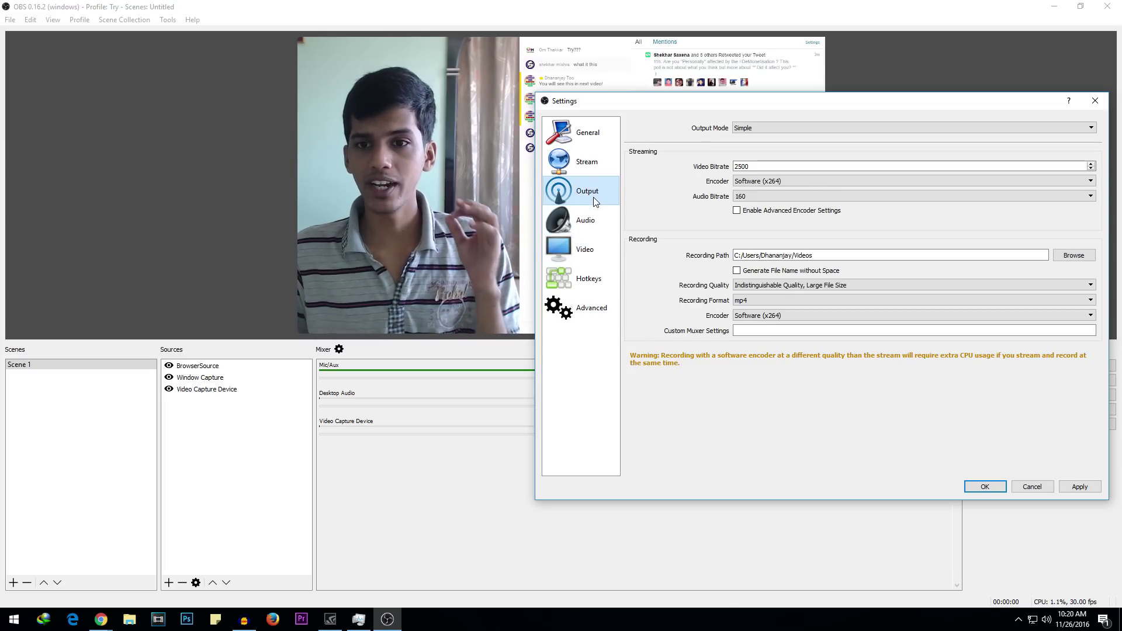
pyautogui.click(738, 167)
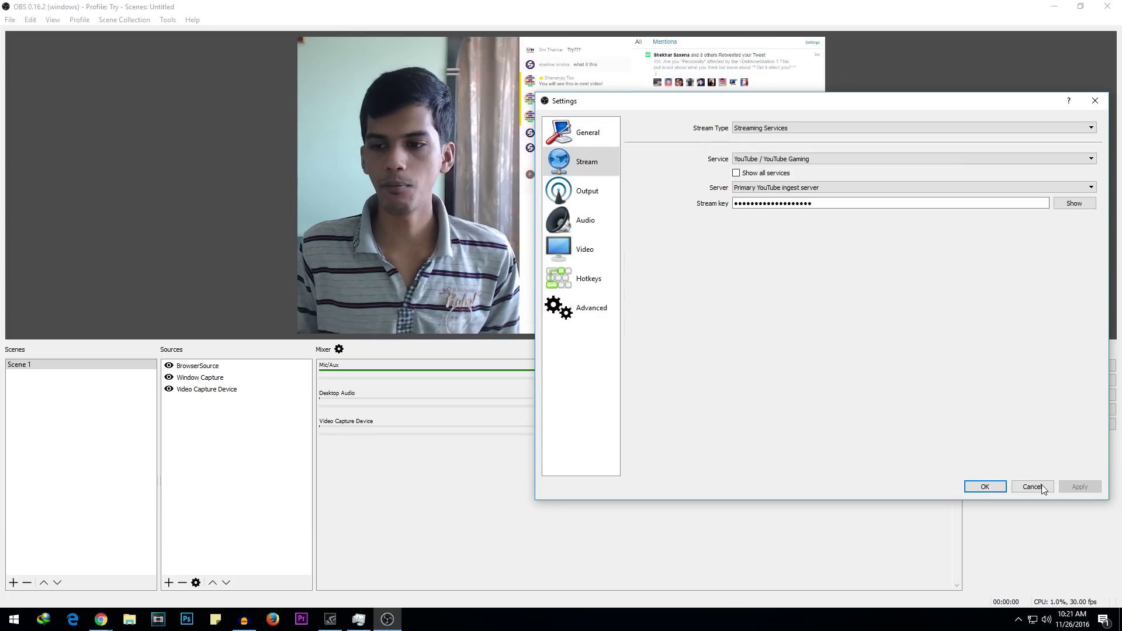
pyautogui.click(985, 487)
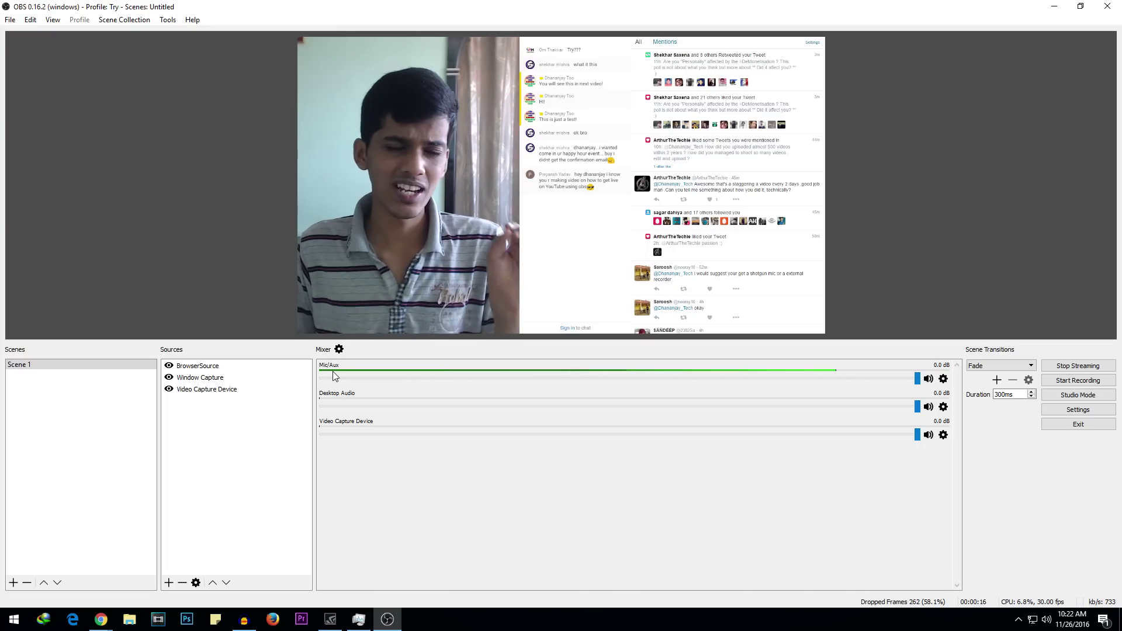
# Set the Mic/Aux device to Microphone (Yeti Stereo Microphone) and confirm its properties.
pyautogui.click(946, 381)
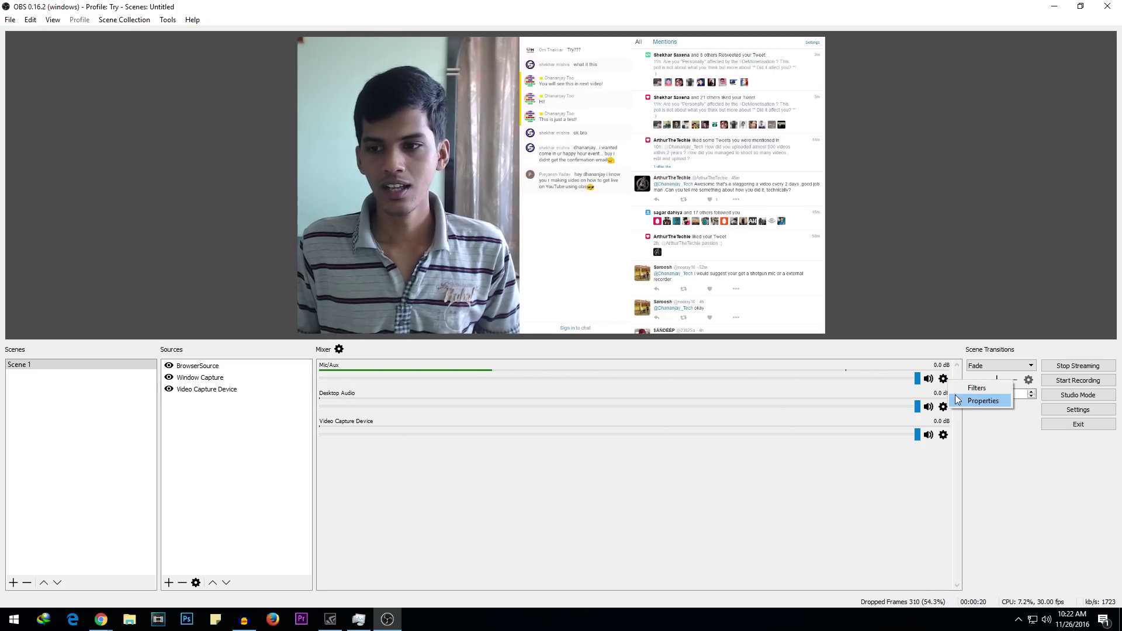
pyautogui.click(979, 401)
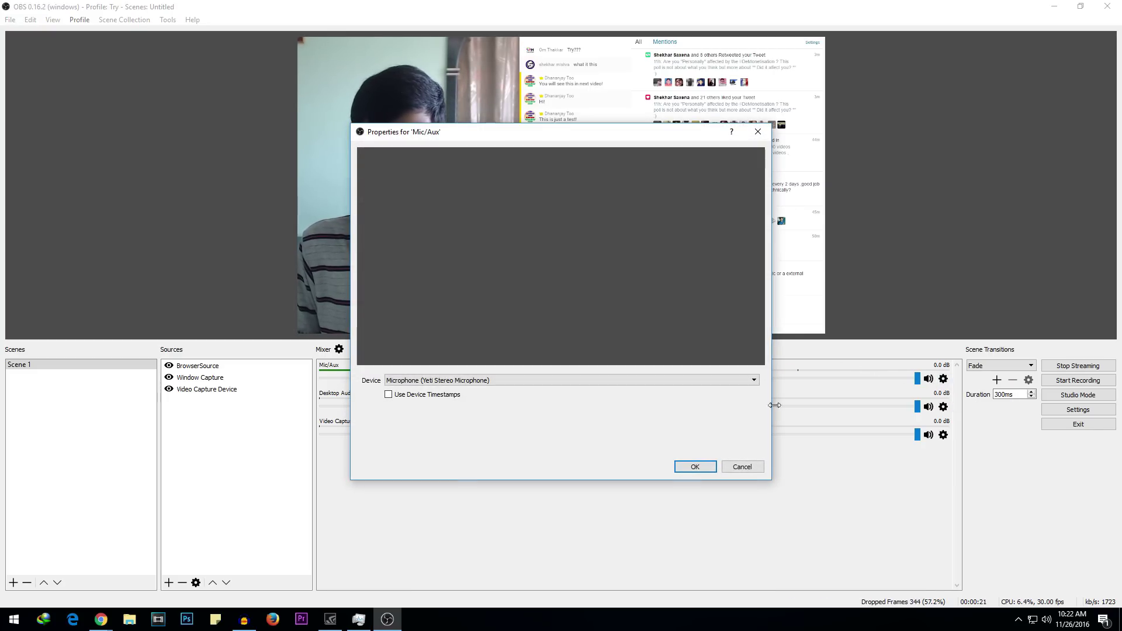
pyautogui.click(441, 380)
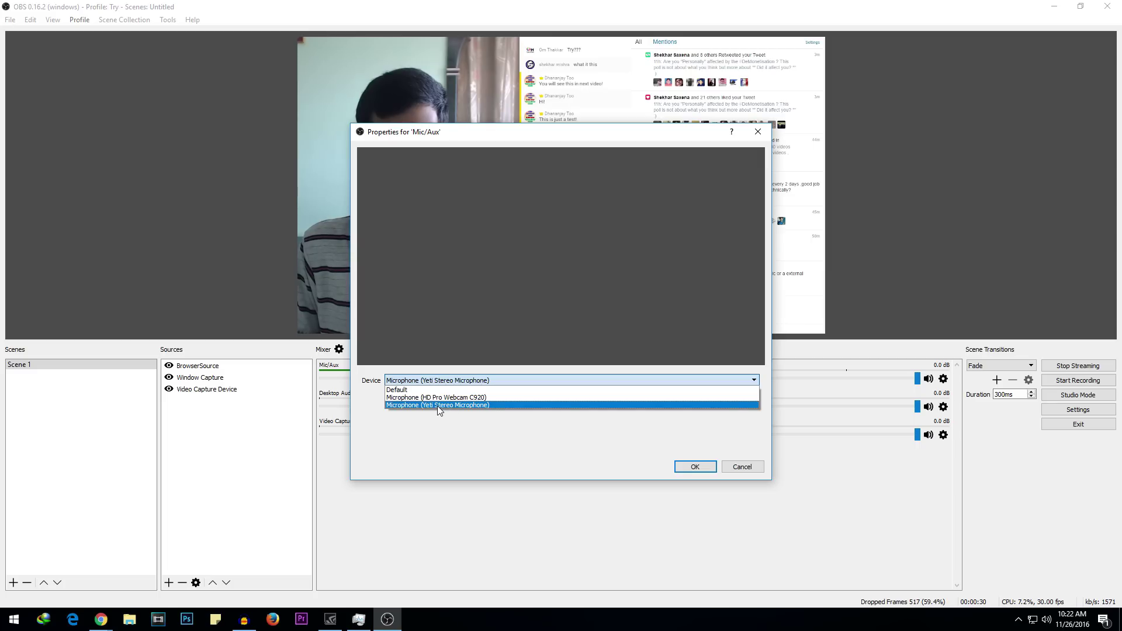
pyautogui.click(439, 406)
pyautogui.click(447, 380)
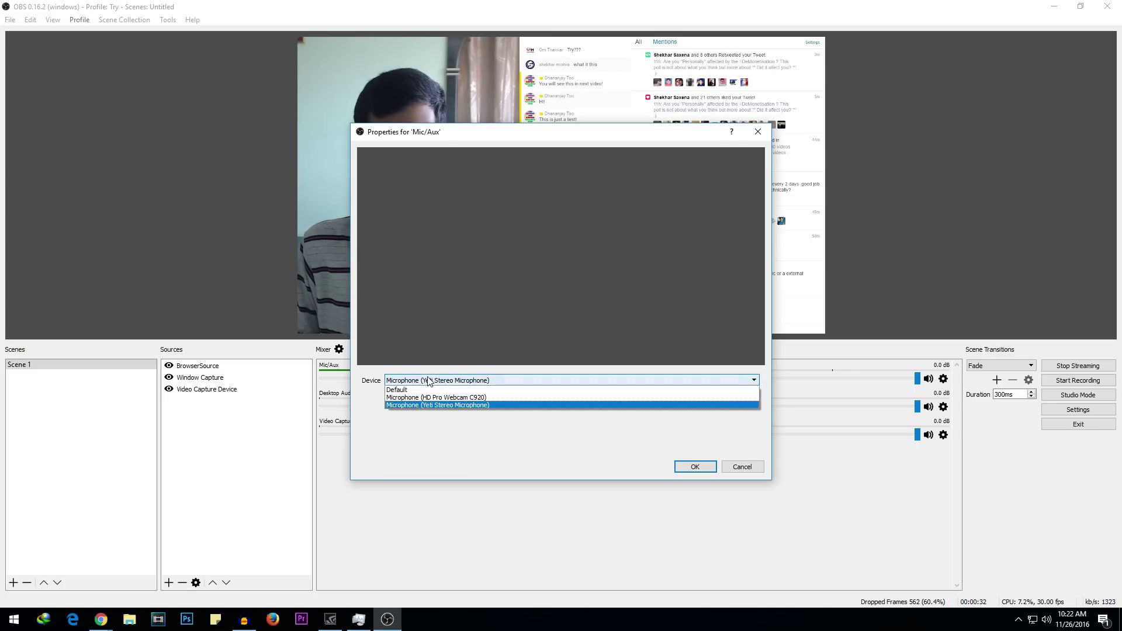
pyautogui.click(442, 404)
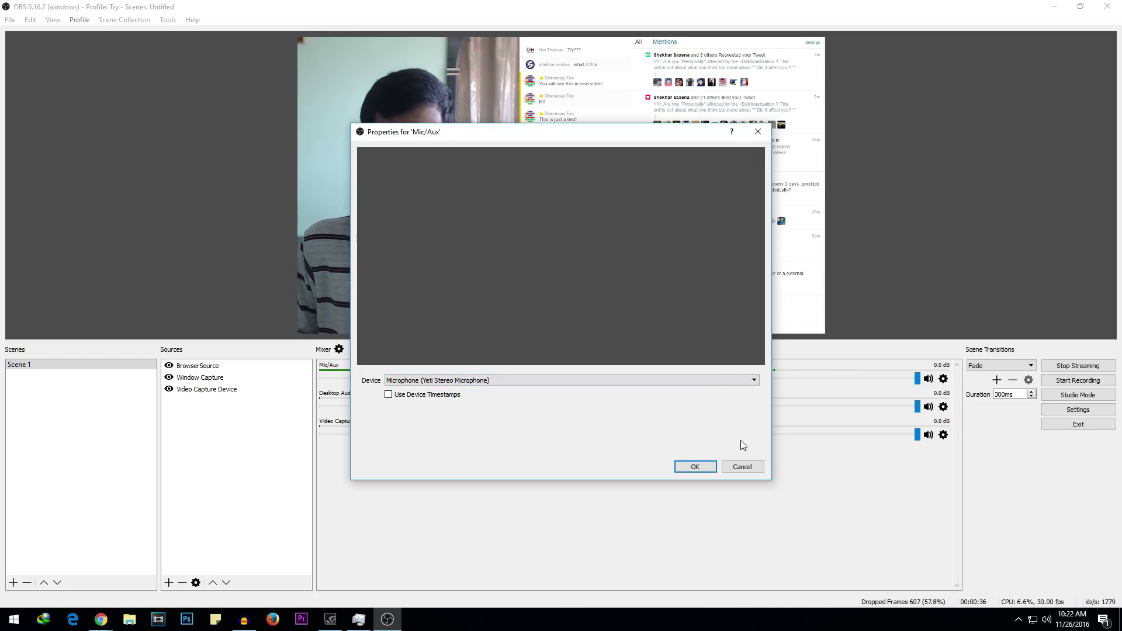
pyautogui.click(690, 469)
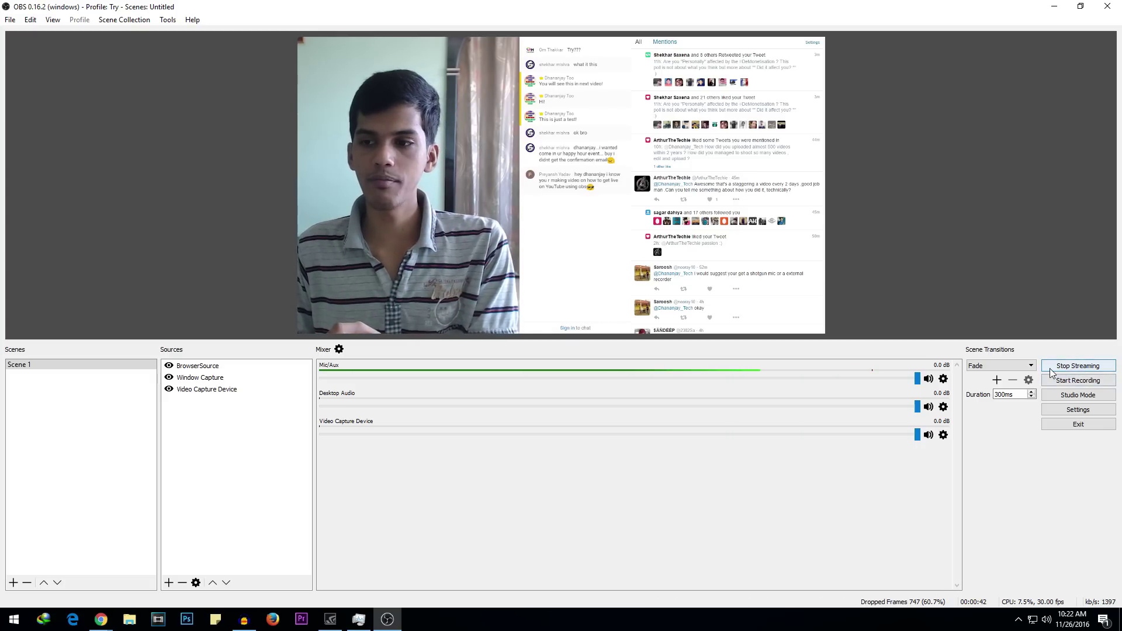
# On the Try event page, verify stream health reads GOOD, then start and confirm Preview.
pyautogui.click(101, 619)
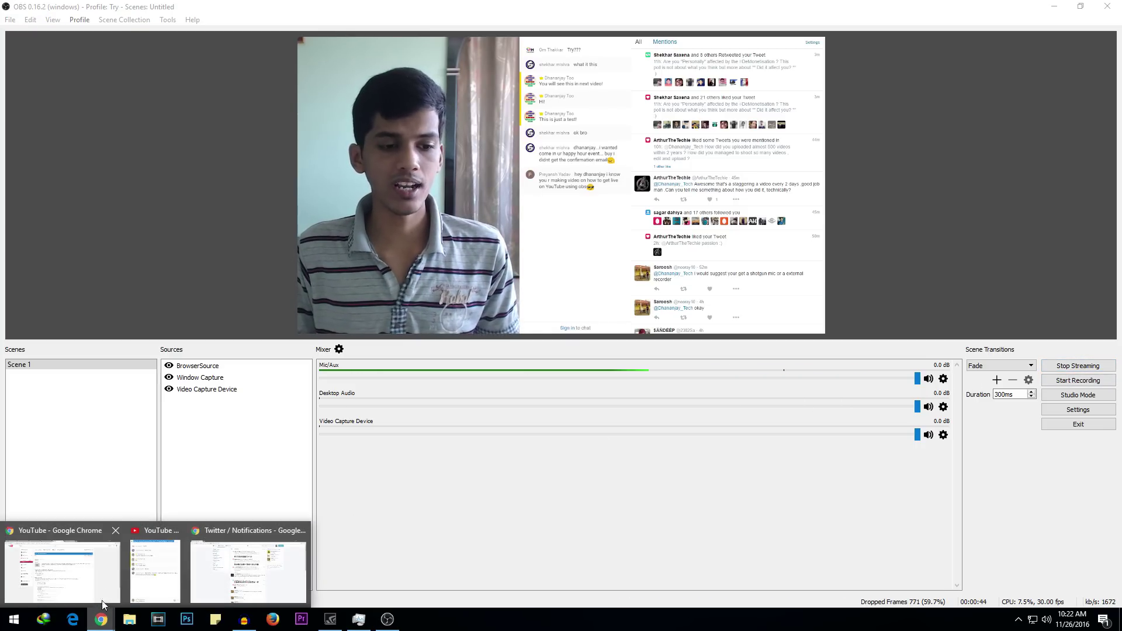
pyautogui.click(105, 569)
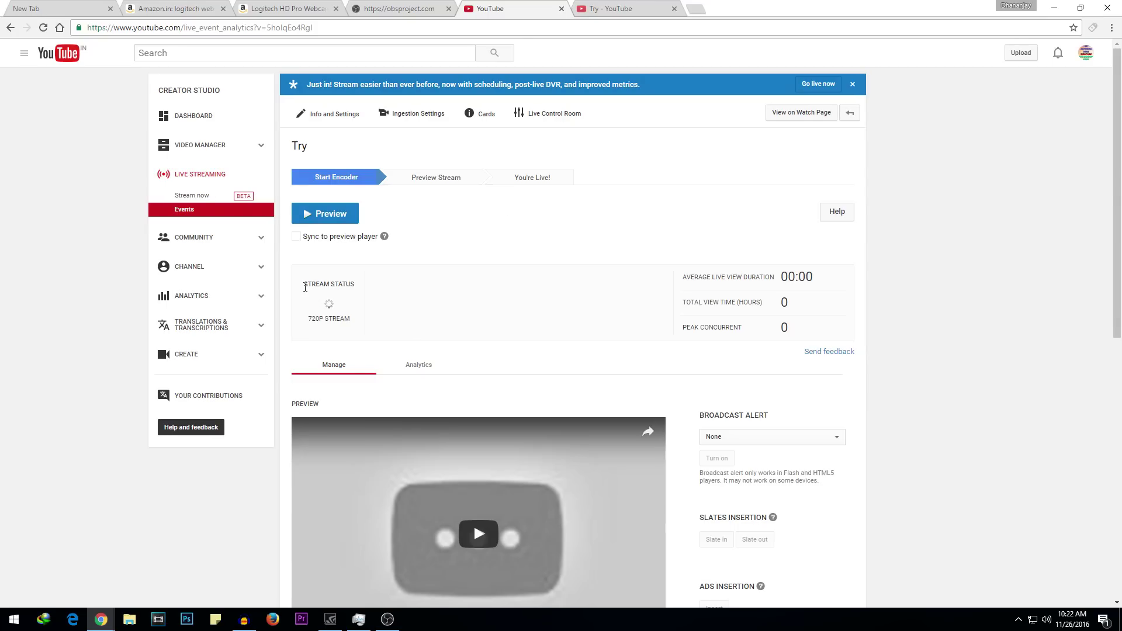
pyautogui.moveTo(319, 282); pyautogui.dragTo(336, 292)
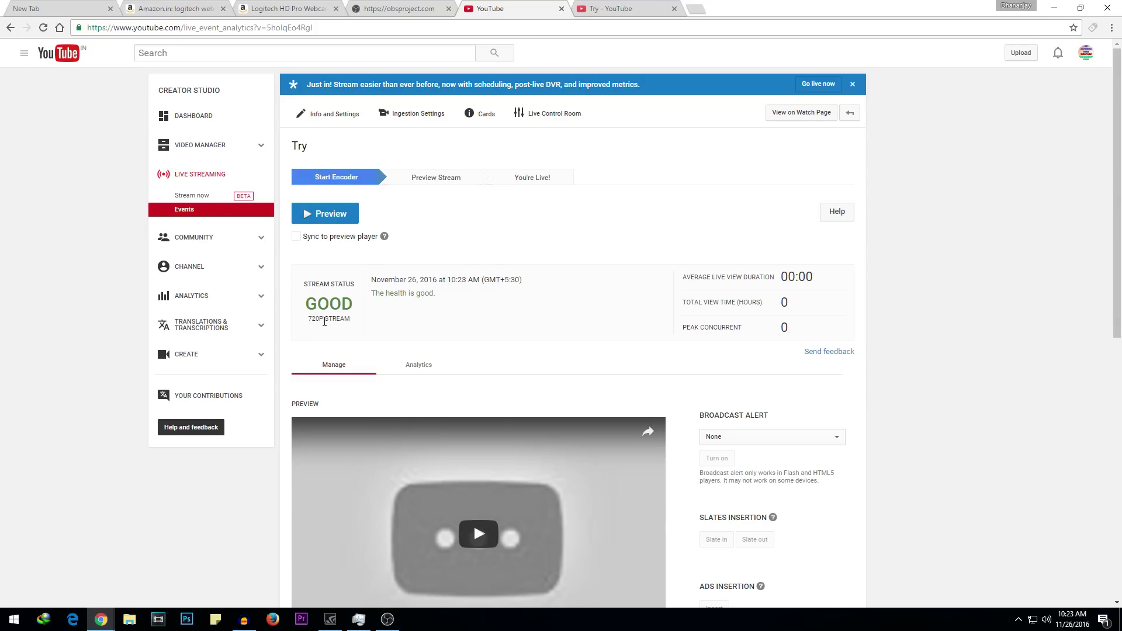
pyautogui.click(367, 308)
pyautogui.click(388, 618)
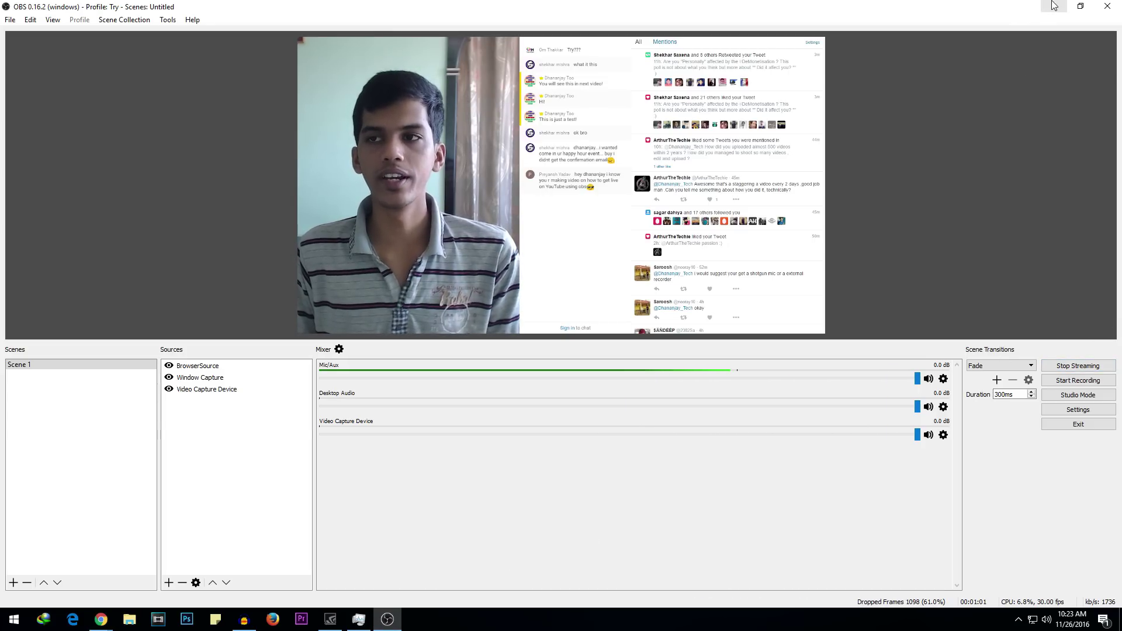
pyautogui.hotkey('alt', 'Tab')
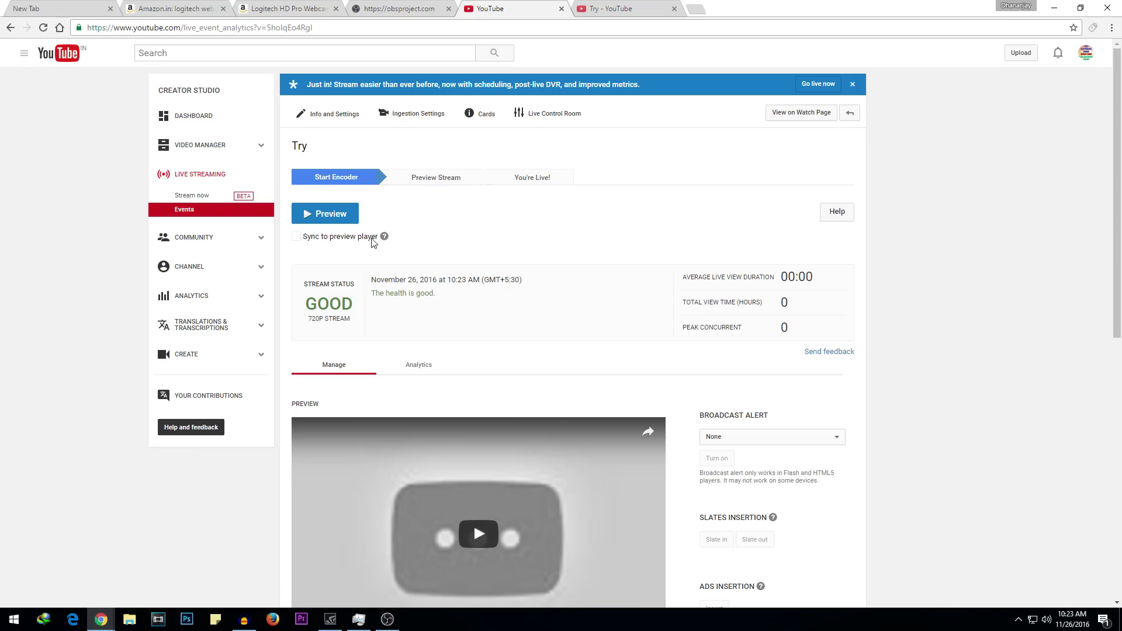
pyautogui.click(307, 214)
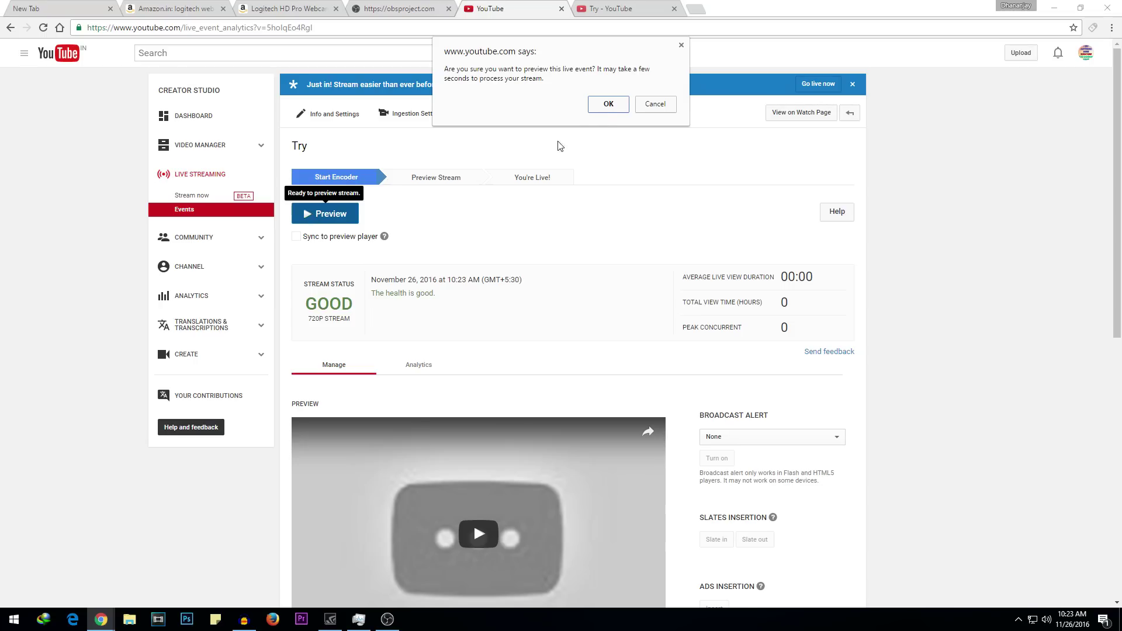
pyautogui.click(607, 105)
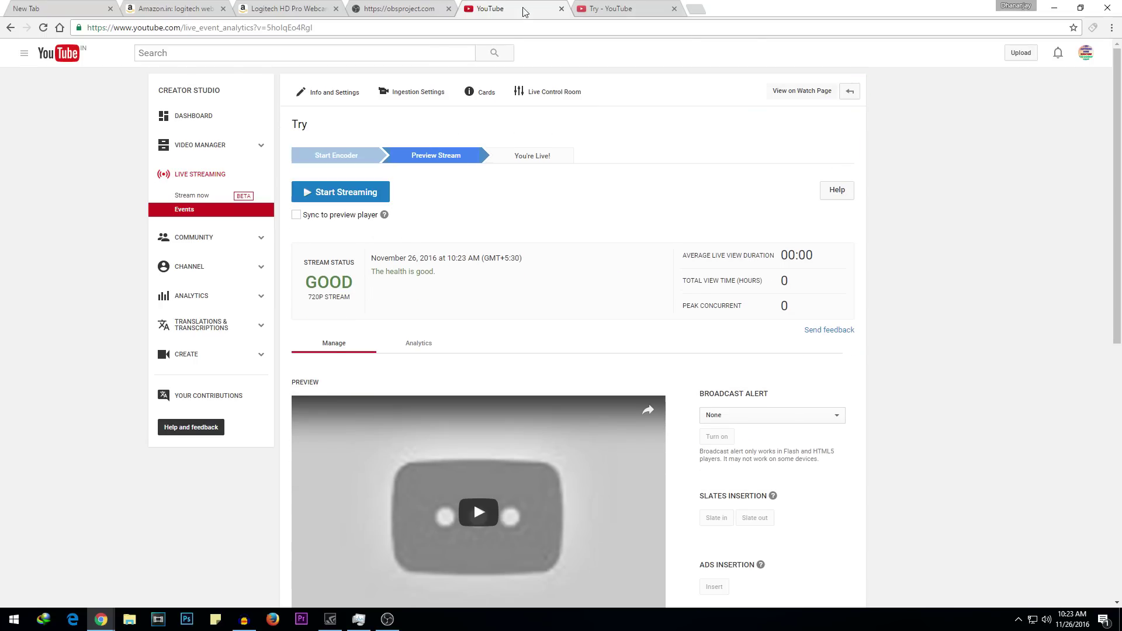
# Start streaming the Try event, confirm going live, and switch back to OBS Studio.
pyautogui.click(342, 194)
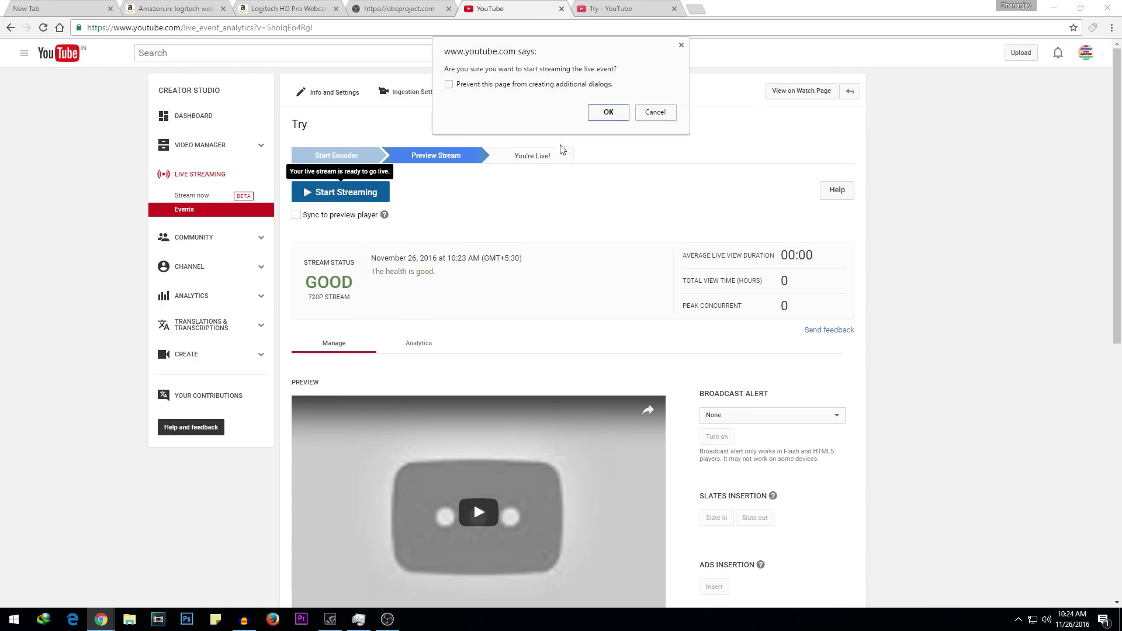
pyautogui.click(618, 114)
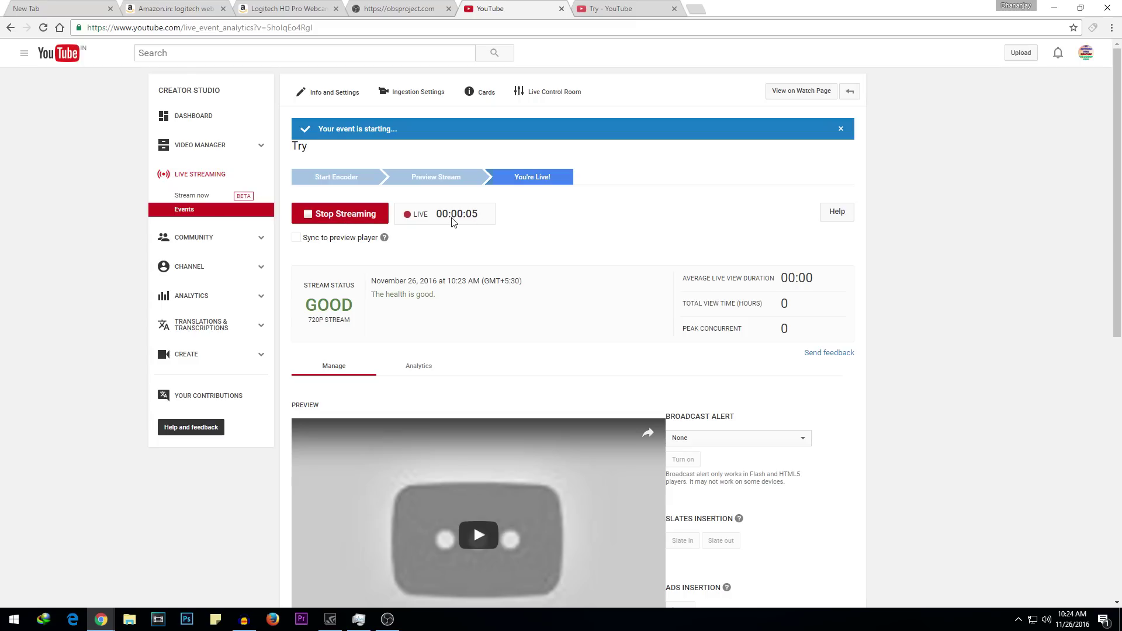
pyautogui.click(387, 619)
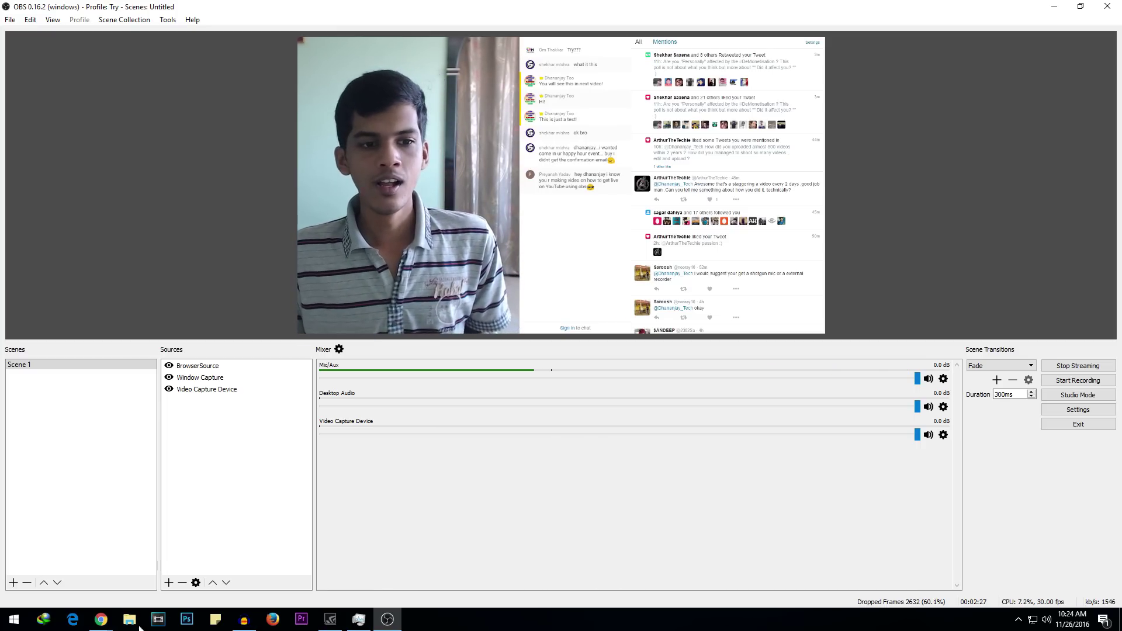
# Return to the YouTube - Google Chrome window showing the live Try event page.
pyautogui.moveTo(100, 624)
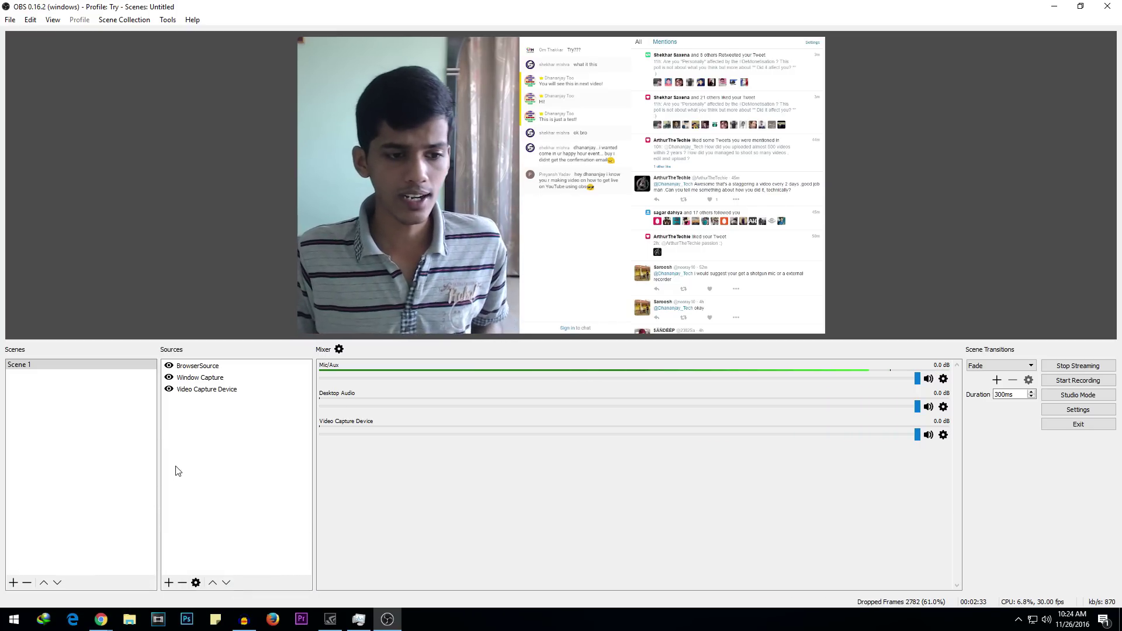
pyautogui.click(80, 584)
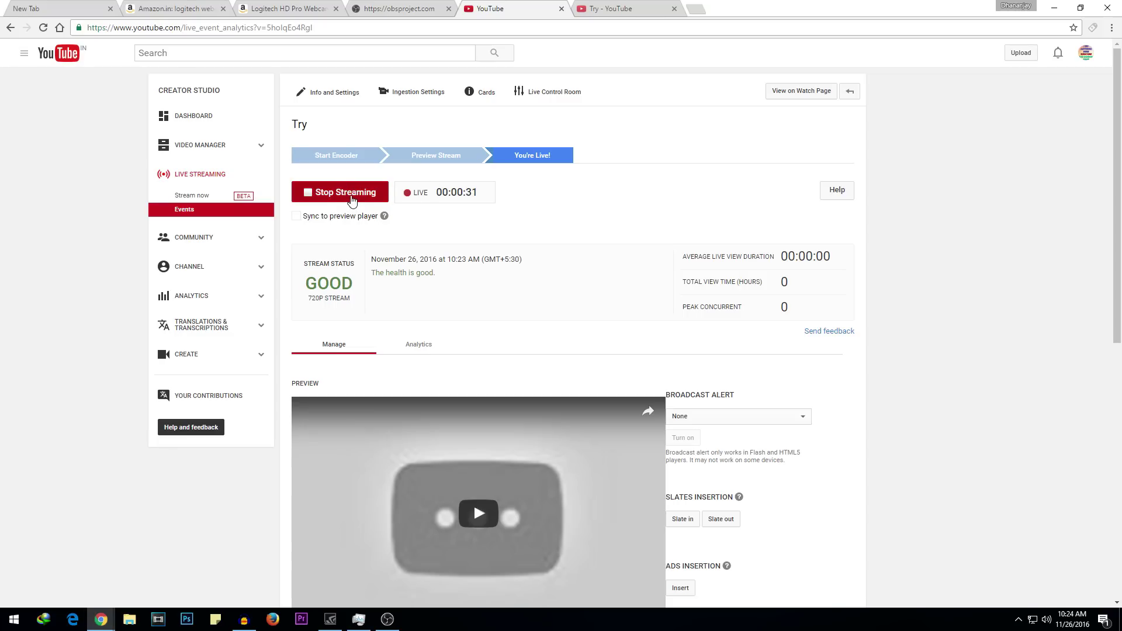
# Check the Try event's viewer analytics, then open its public watch page.
pyautogui.scroll(-2, 401, 213)
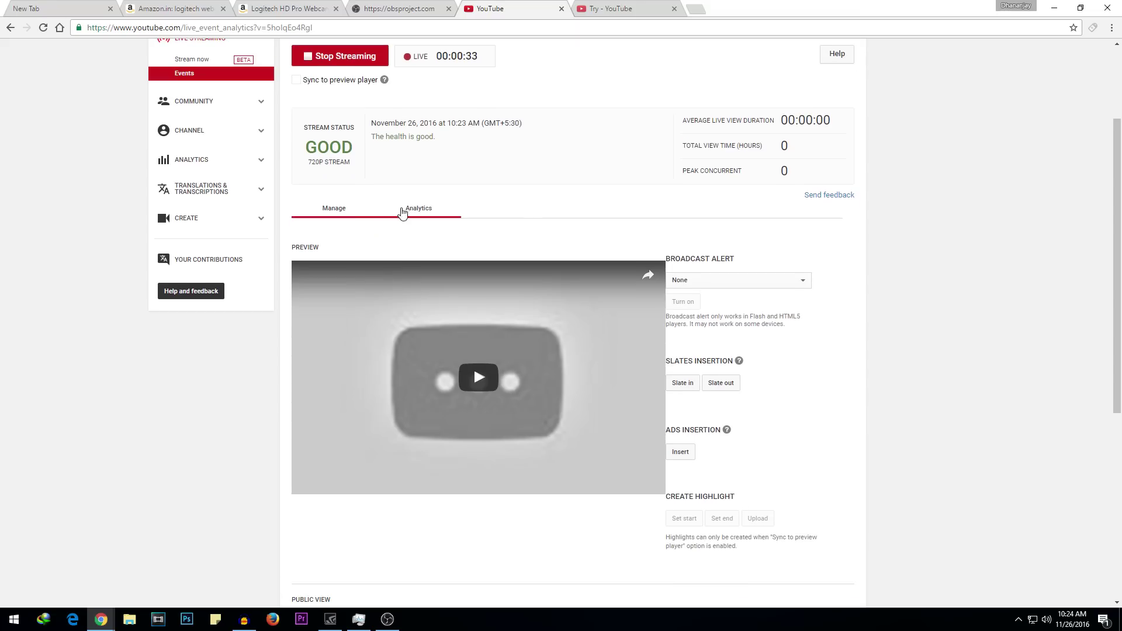
pyautogui.click(418, 209)
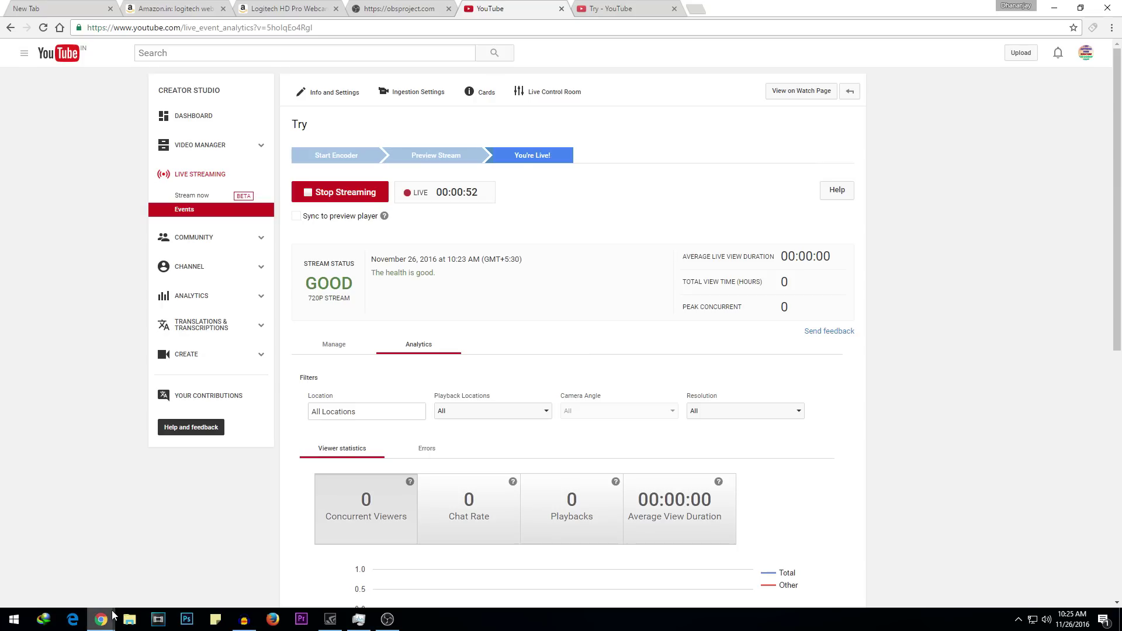
pyautogui.moveTo(100, 618)
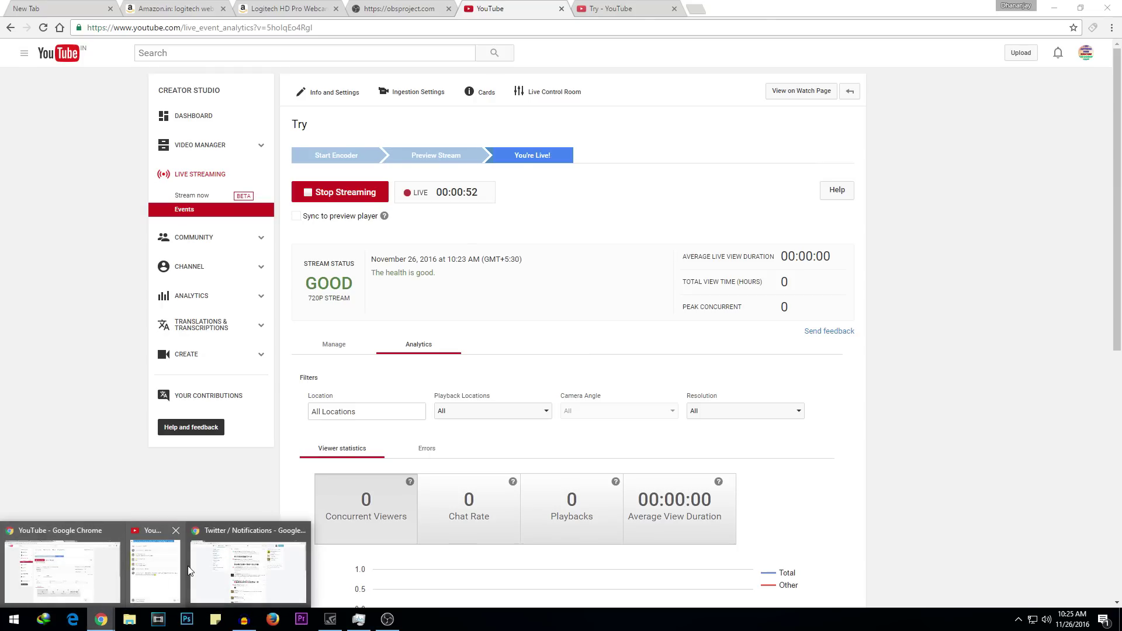
pyautogui.click(97, 564)
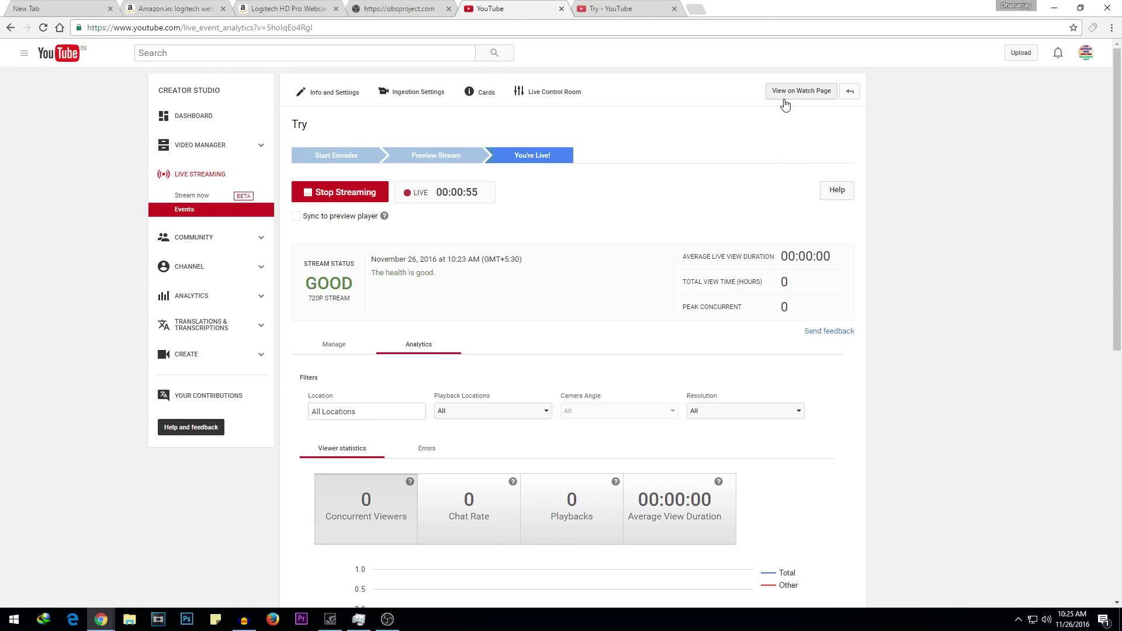
pyautogui.click(801, 95)
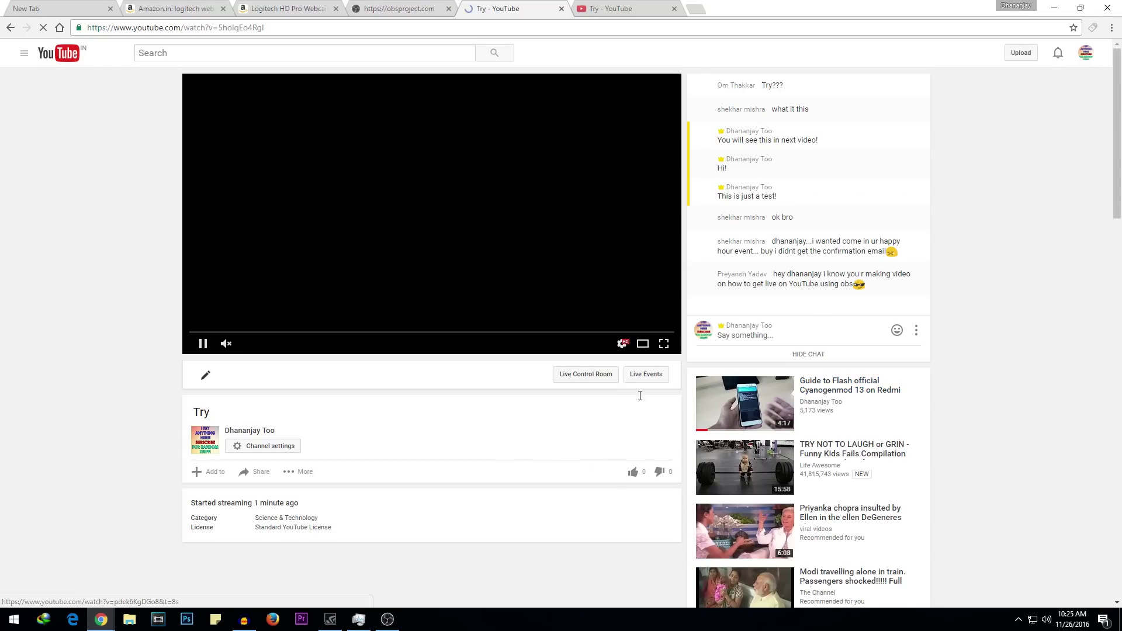
# Unmute the live playback, go back to the Try event page, and stop the broadcast.
pyautogui.click(227, 344)
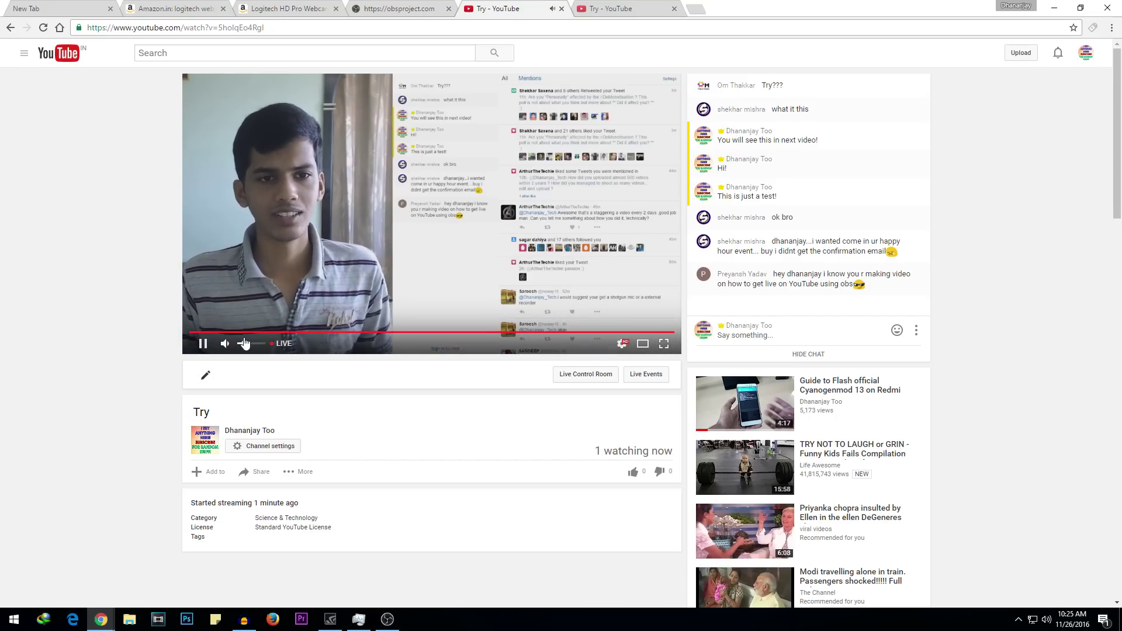
pyautogui.hotkey('alt', 'Left')
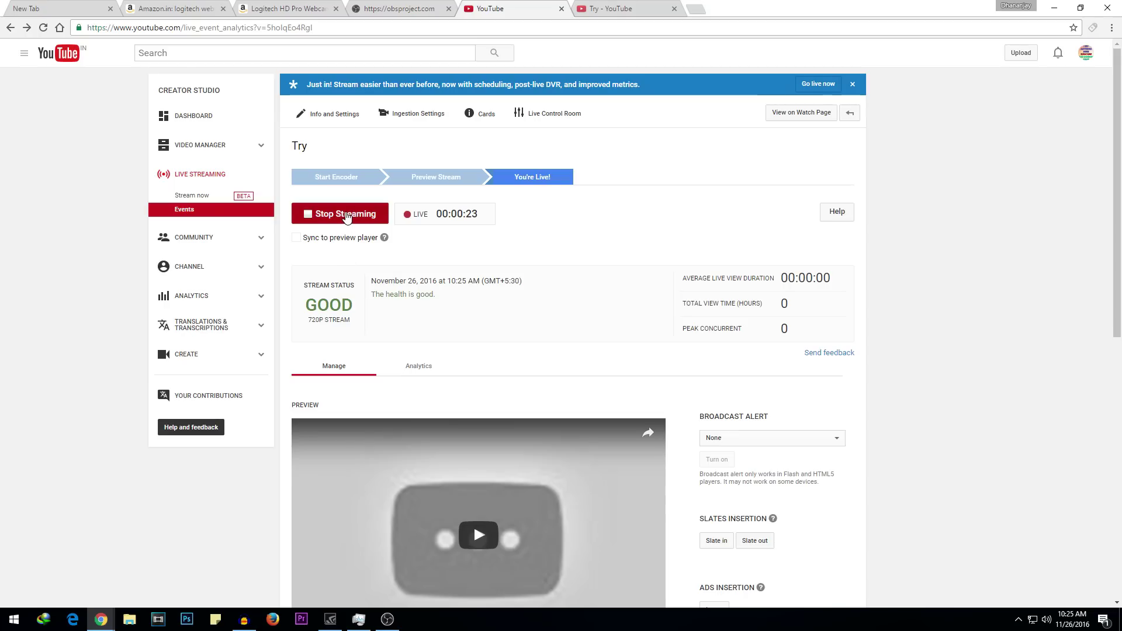
pyautogui.click(347, 215)
pyautogui.click(610, 106)
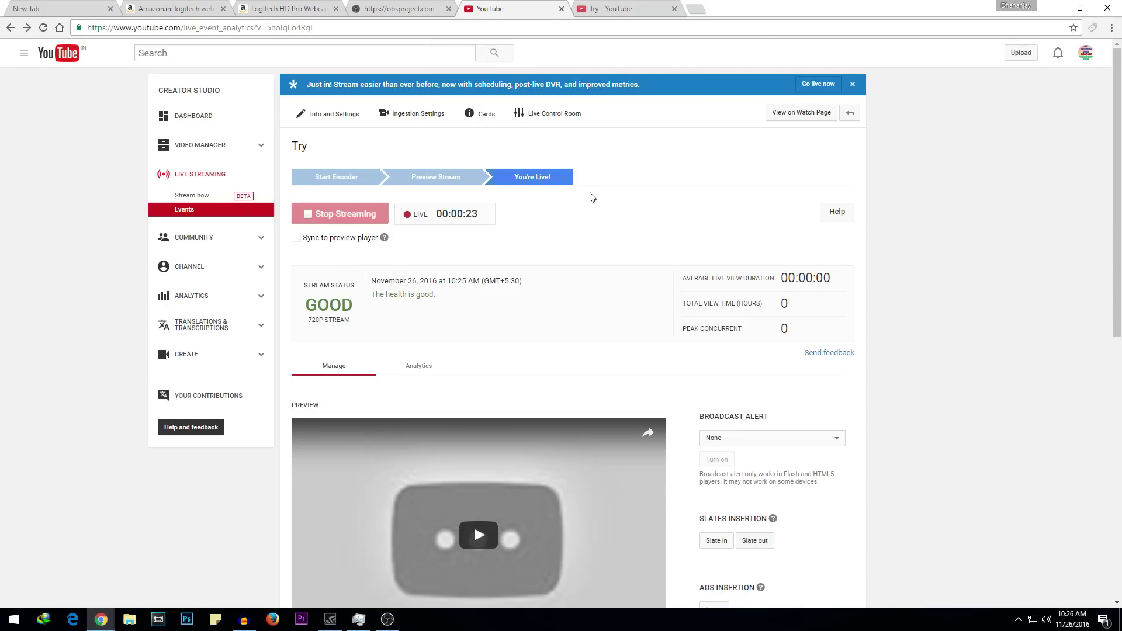